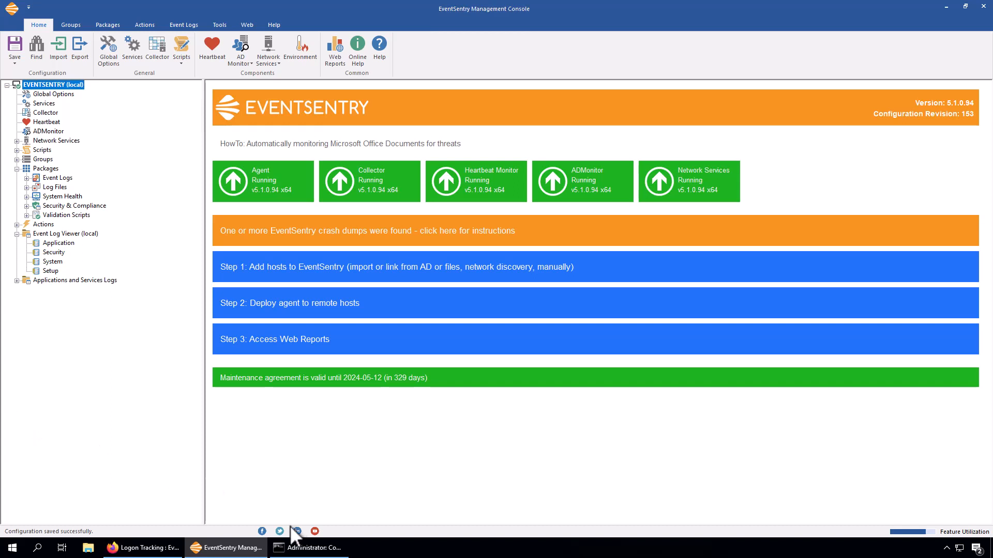
# Close the Command Prompt window and expand the Command Prompt Process Launch package among the event log packages
pyautogui.rightClick(322, 548)
pyautogui.click(321, 528)
pyautogui.click(27, 177)
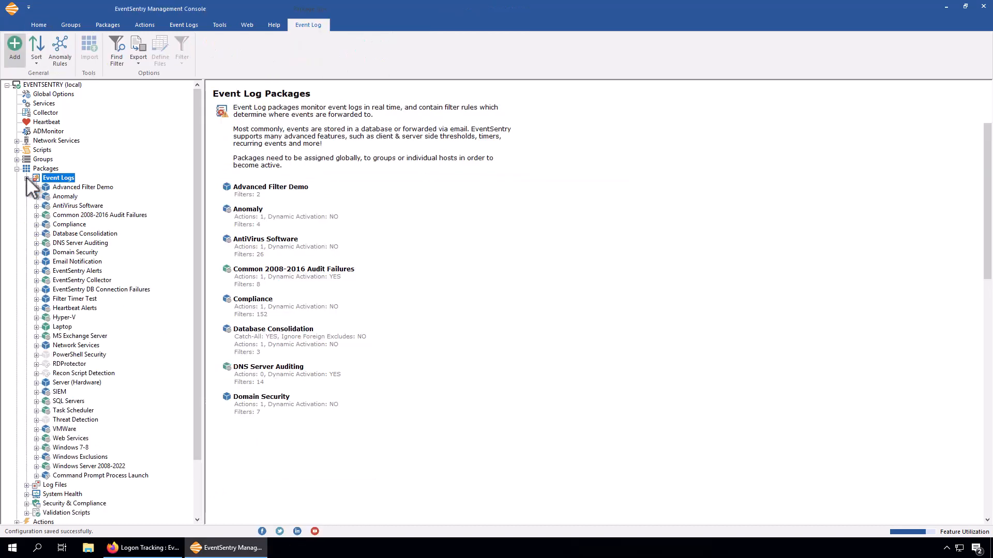
pyautogui.click(108, 475)
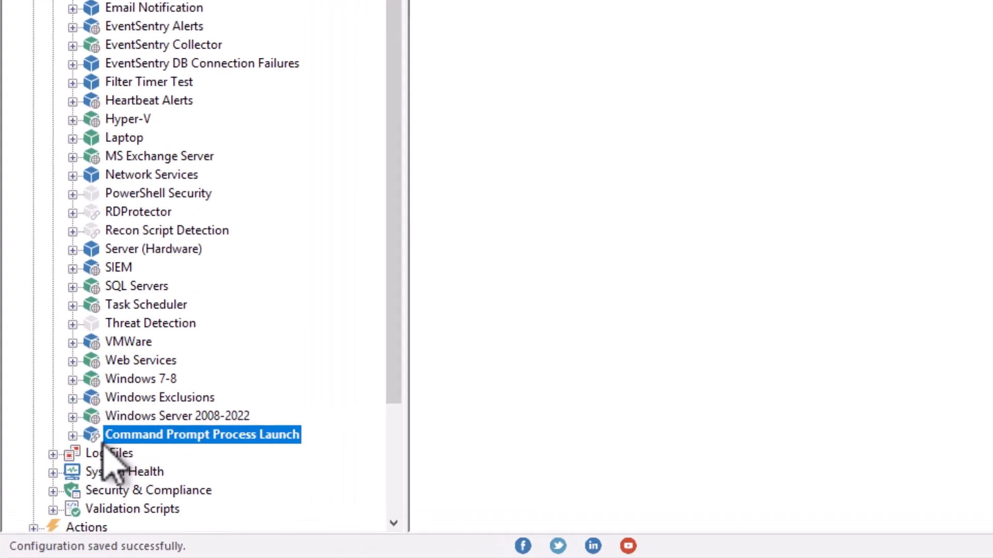
pyautogui.click(73, 436)
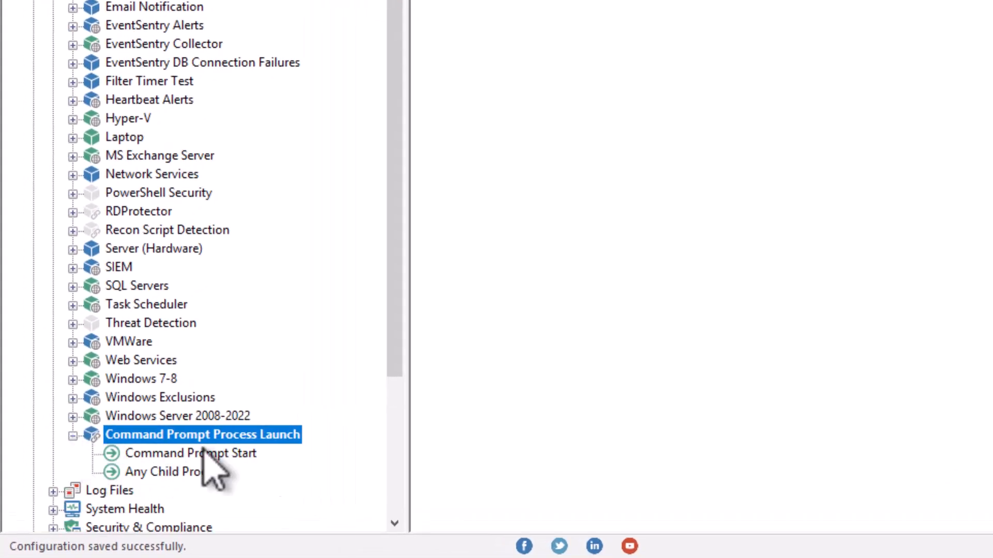
# View the Command Prompt Start and Any Child Process filters, then return to their parent package
pyautogui.click(178, 454)
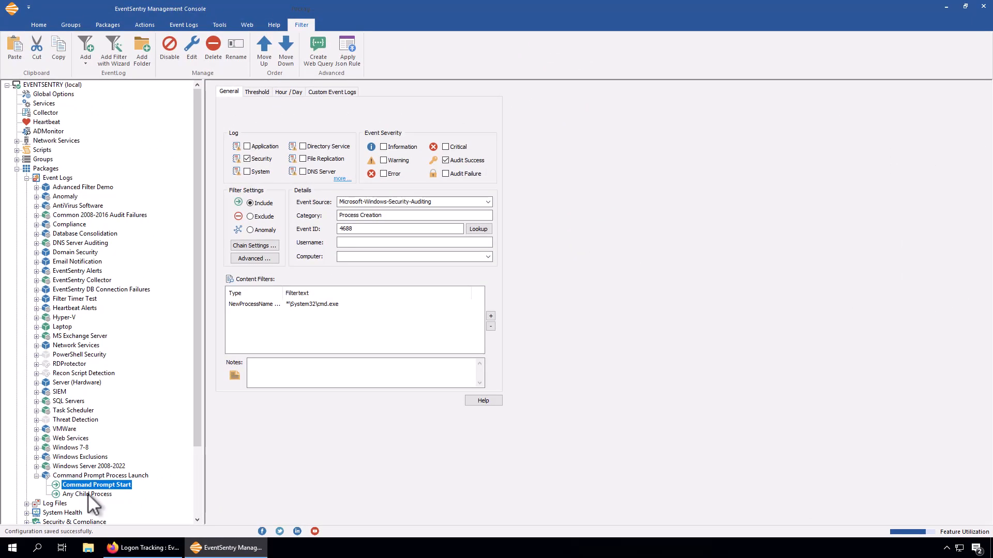
pyautogui.click(88, 494)
pyautogui.press('Up')
pyautogui.press('Up')
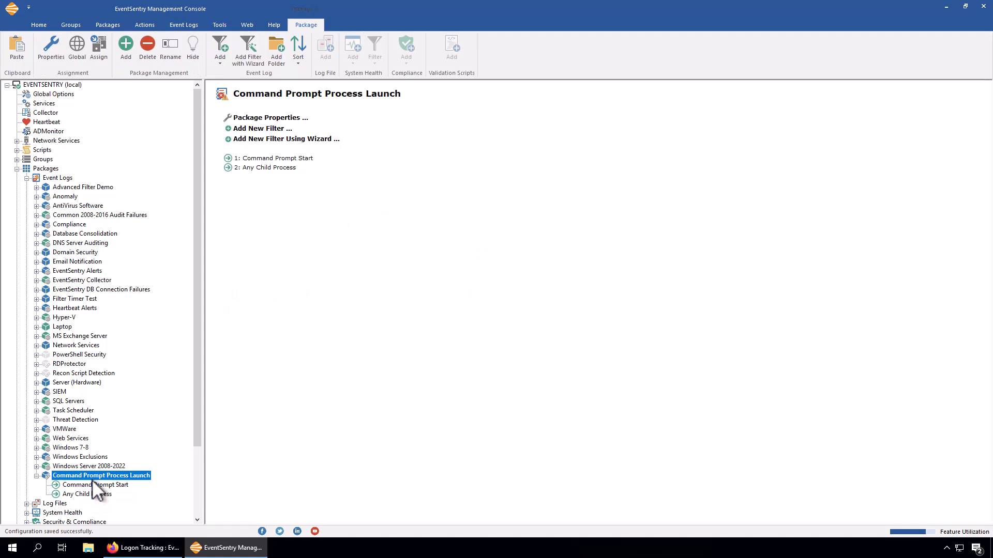
# Set the filter chain timeout of the Command Prompt Process Launch package to 5 sec
pyautogui.click(51, 51)
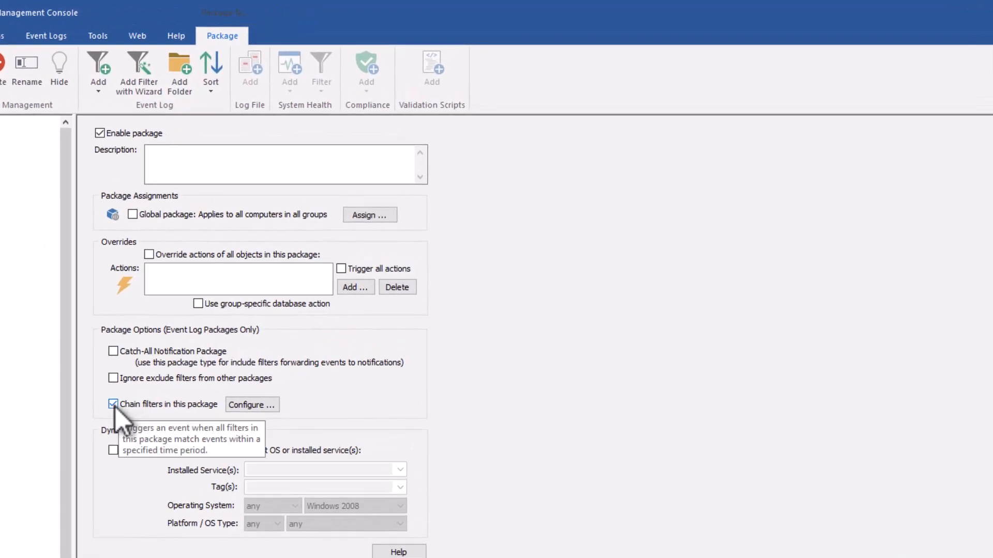
pyautogui.click(267, 407)
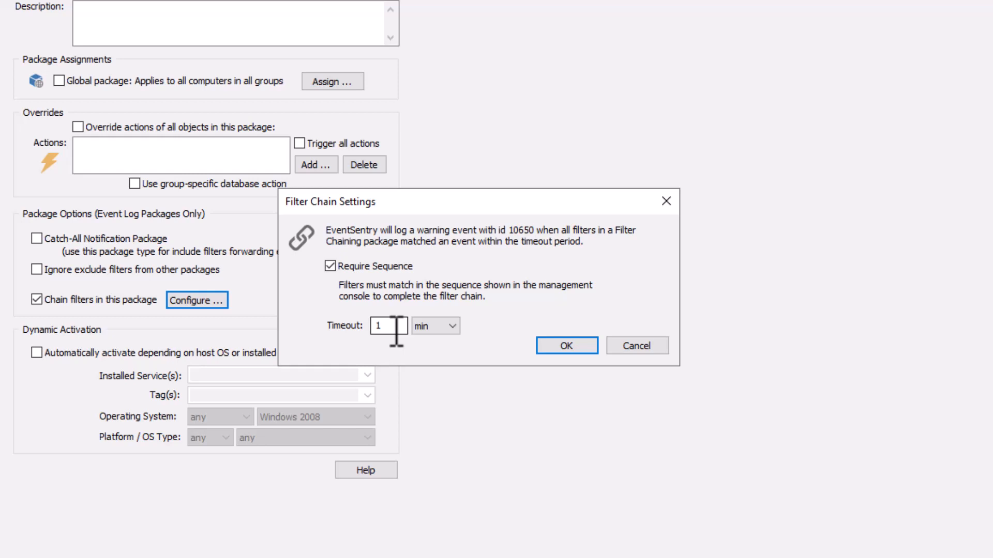
pyautogui.click(437, 327)
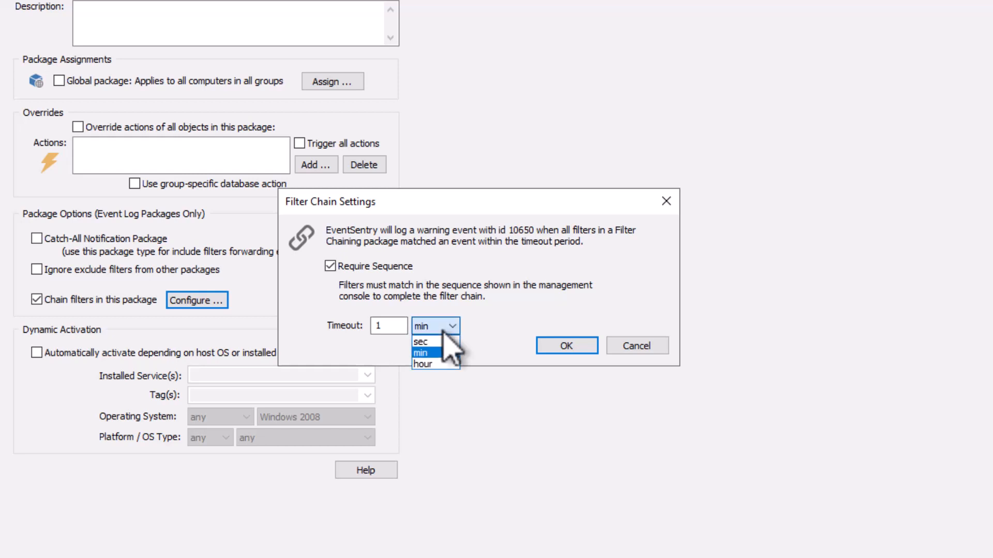
pyautogui.click(437, 338)
pyautogui.doubleClick(392, 326)
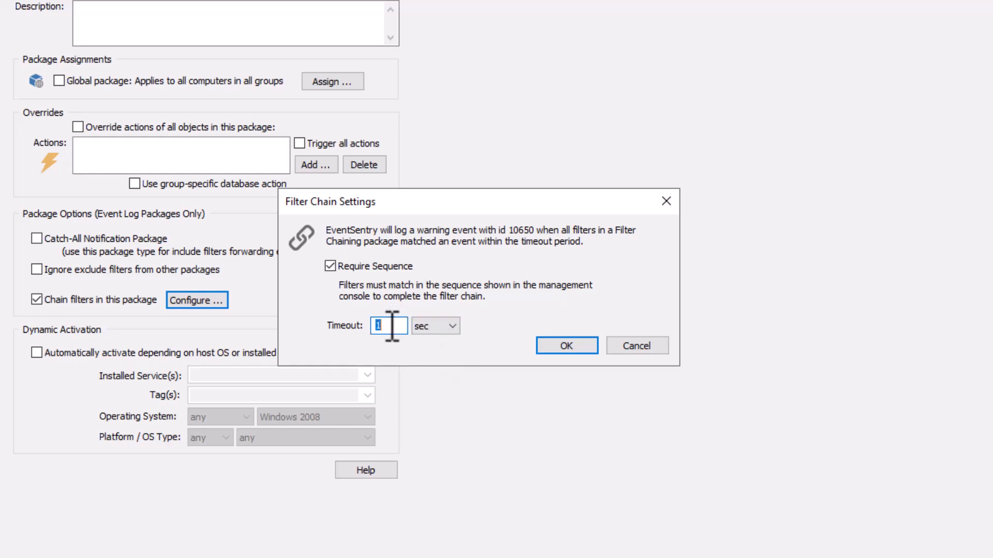
pyautogui.write('5')
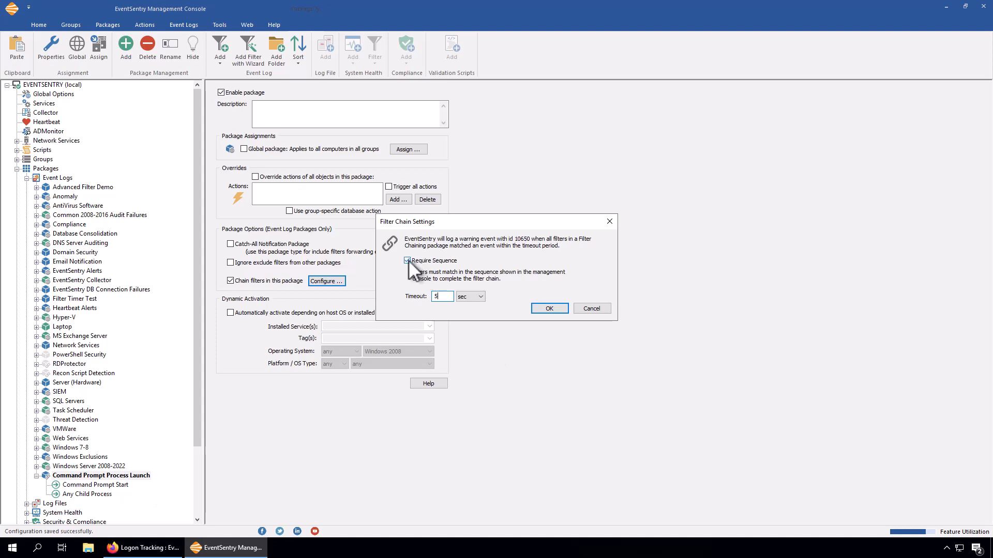
pyautogui.click(551, 307)
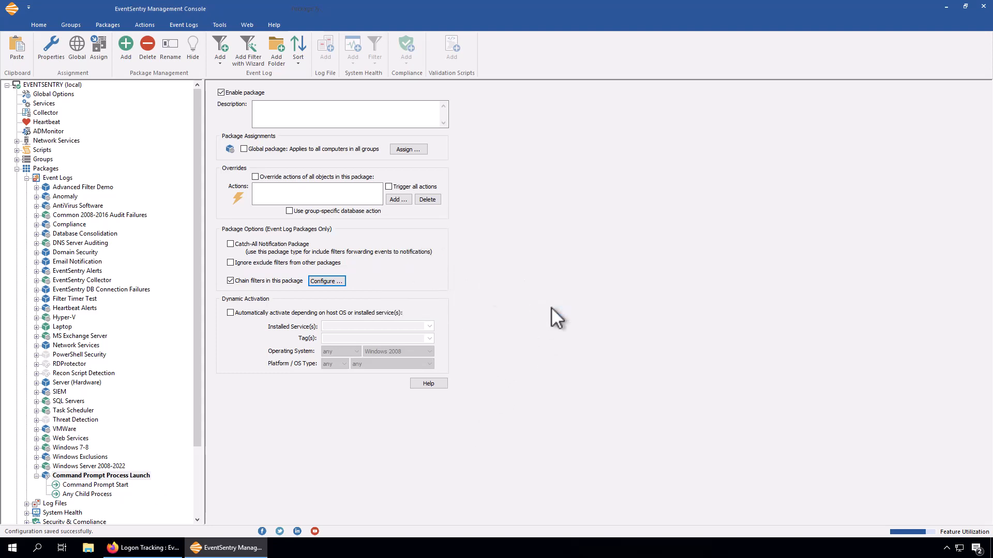
# Examine the event criteria of the Command Prompt Start and Any Child Process filters, including the full content filter of the former
pyautogui.click(87, 477)
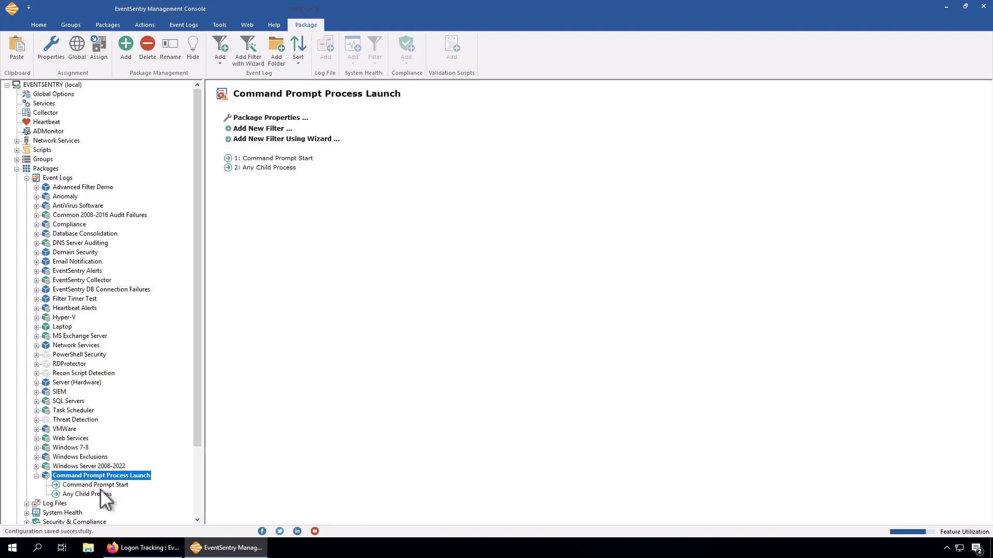
pyautogui.click(100, 486)
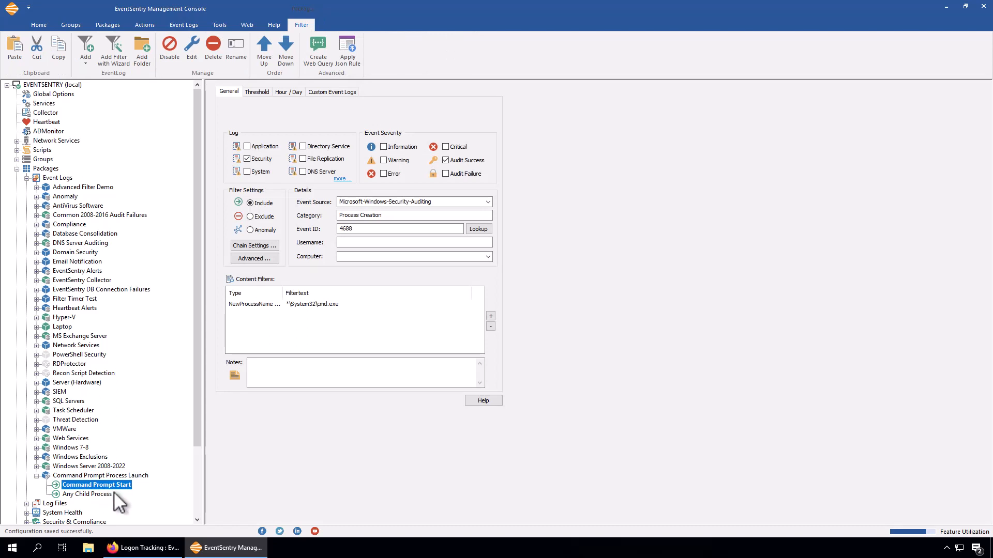
pyautogui.click(474, 161)
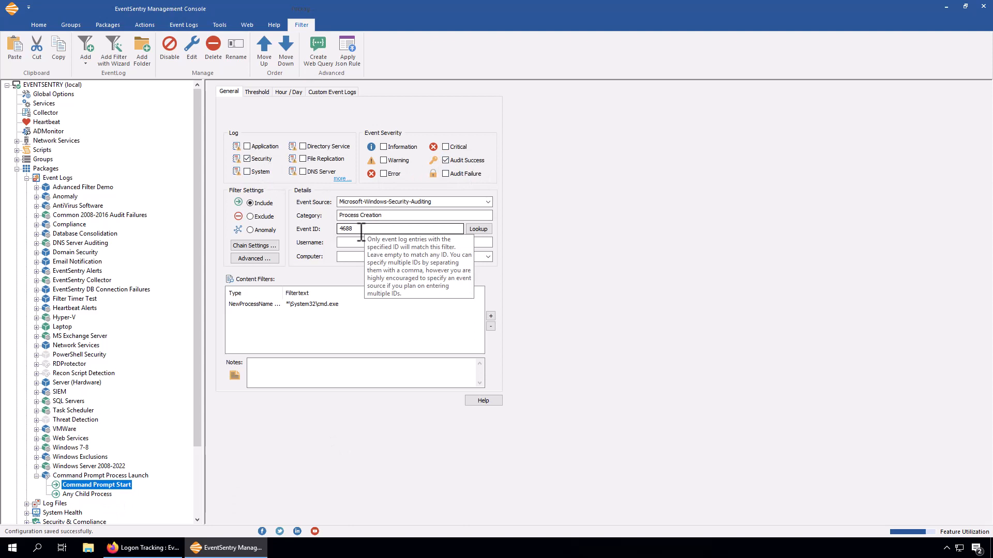
pyautogui.moveTo(283, 291); pyautogui.dragTo(309, 290)
pyautogui.click(331, 305)
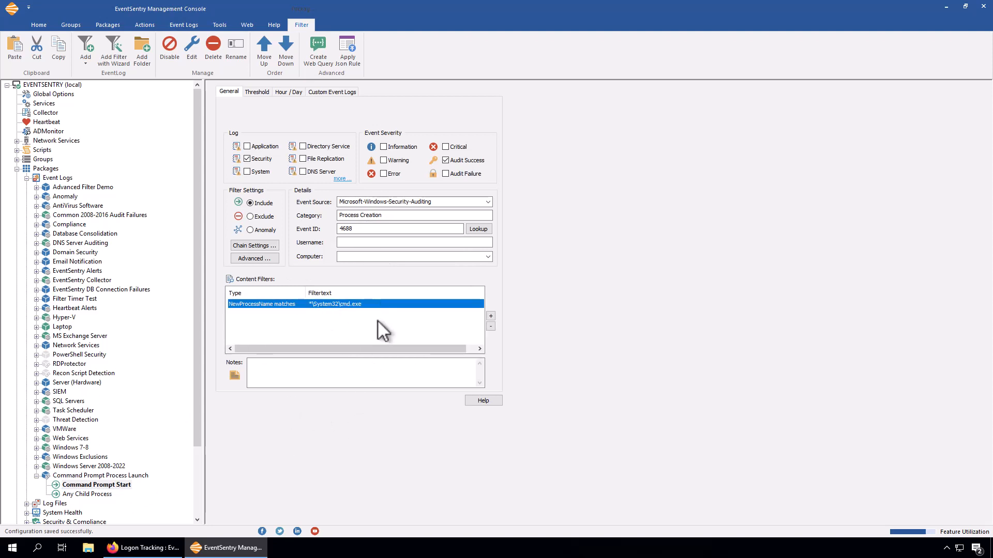
pyautogui.click(96, 495)
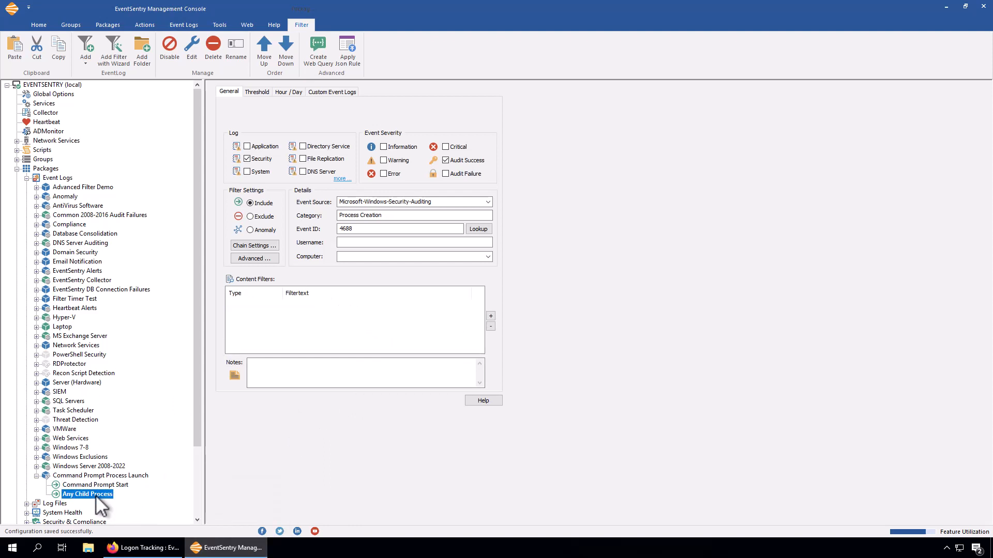
pyautogui.moveTo(363, 228)
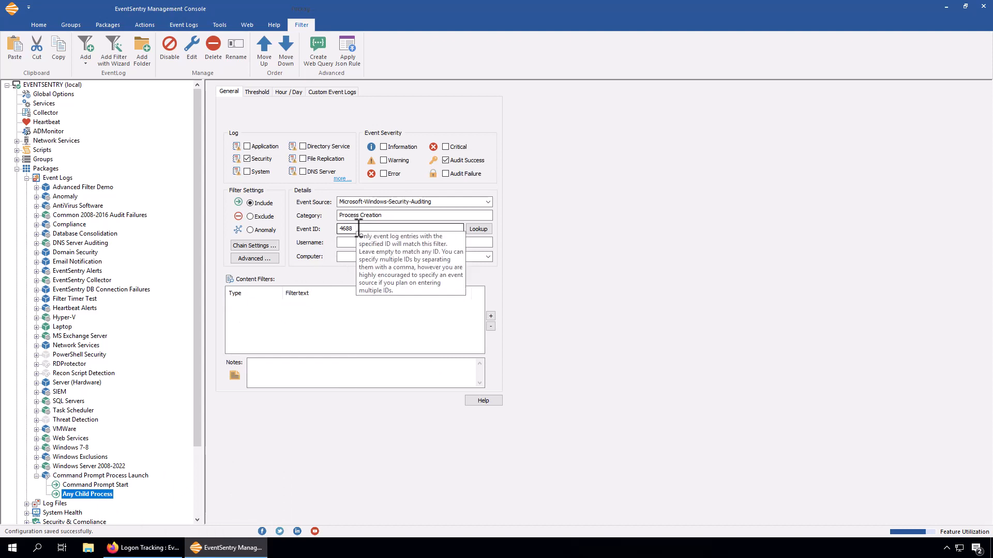
# Inspect which insertion string the Command Prompt Start filter matches in its chain settings, and close them
pyautogui.click(109, 486)
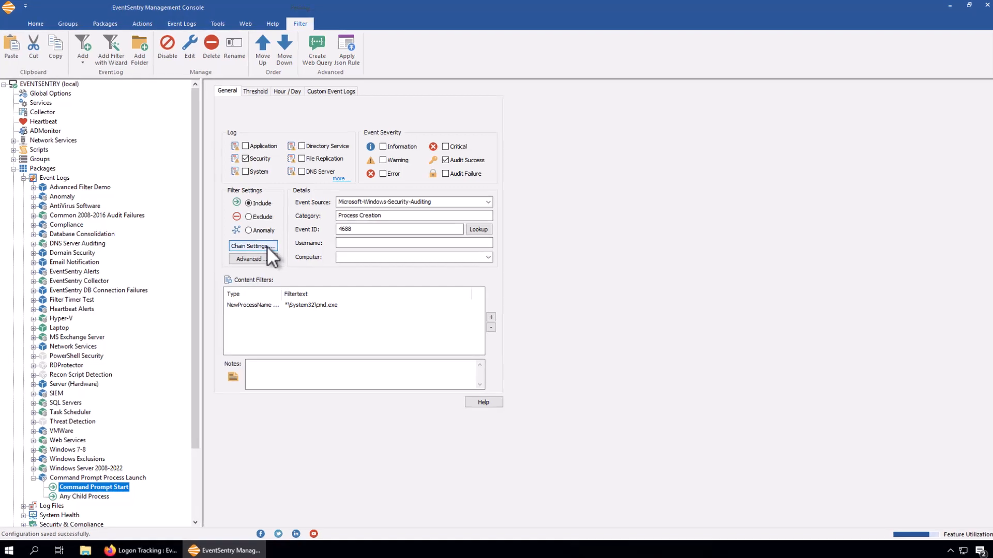
pyautogui.click(267, 247)
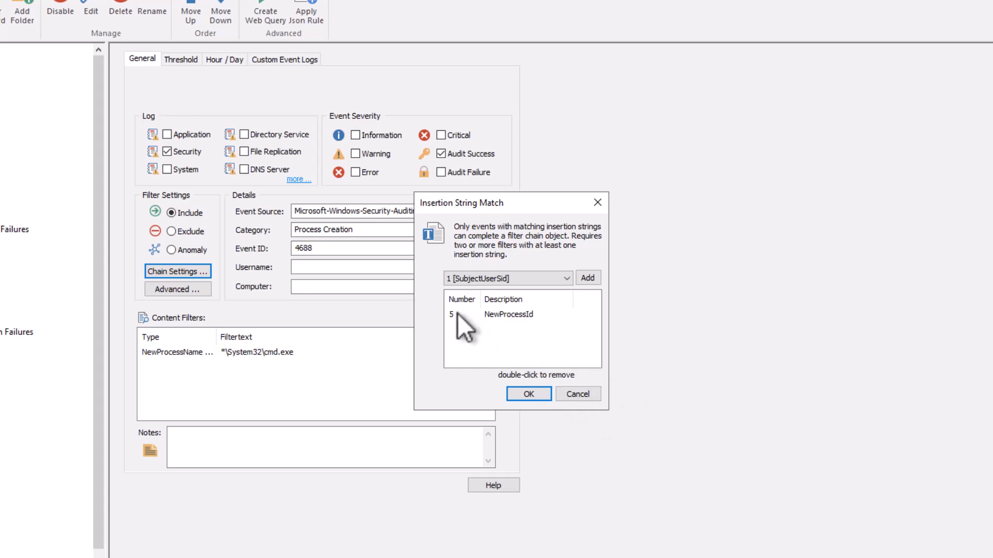
pyautogui.click(505, 314)
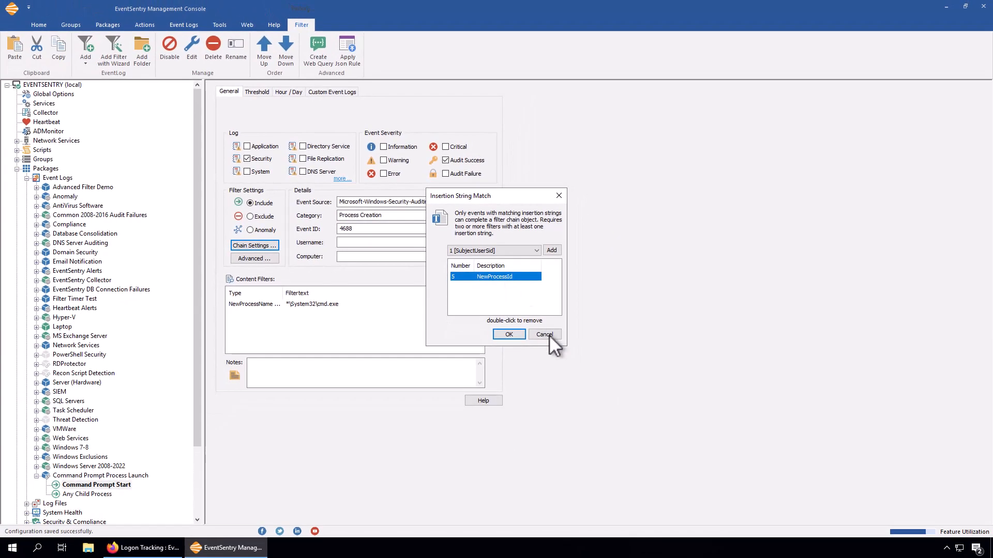
pyautogui.click(544, 335)
# Inspect which insertion string the Any Child Process filter matches in its chain settings, and close them
pyautogui.click(84, 493)
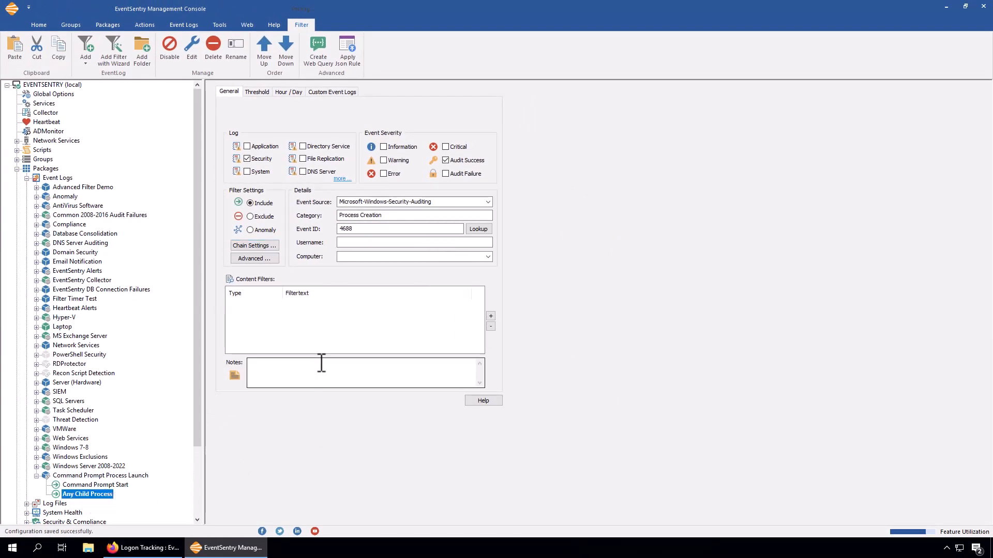
pyautogui.click(268, 245)
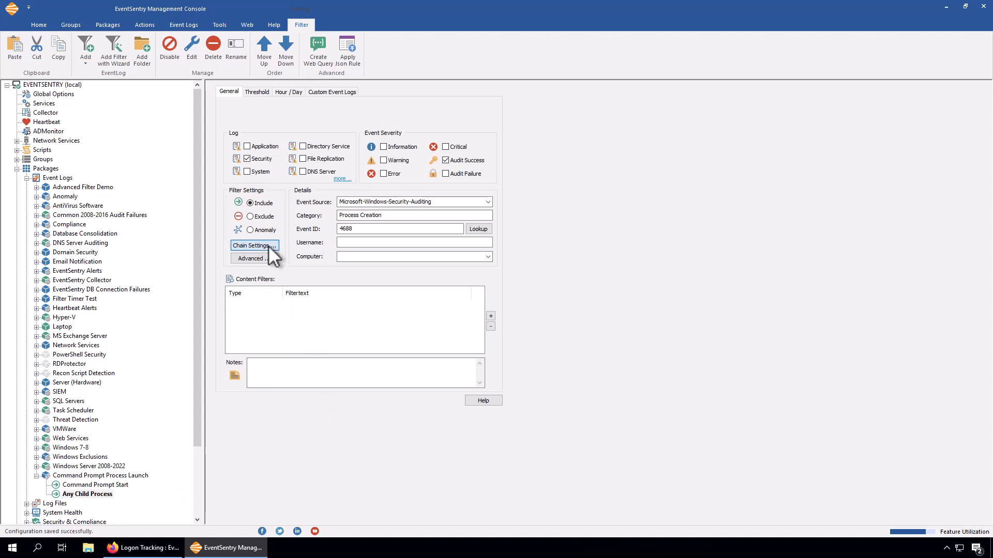
pyautogui.click(479, 277)
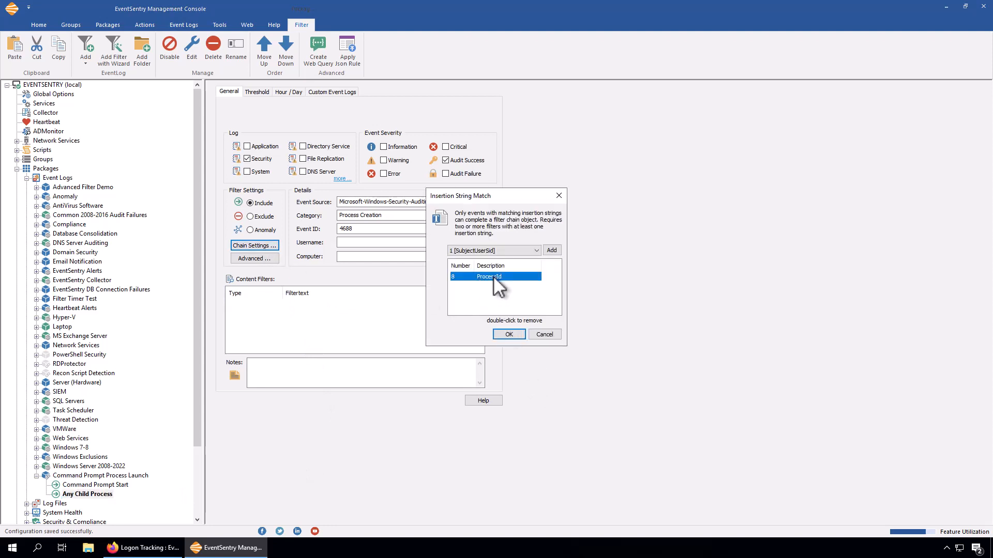
pyautogui.click(545, 335)
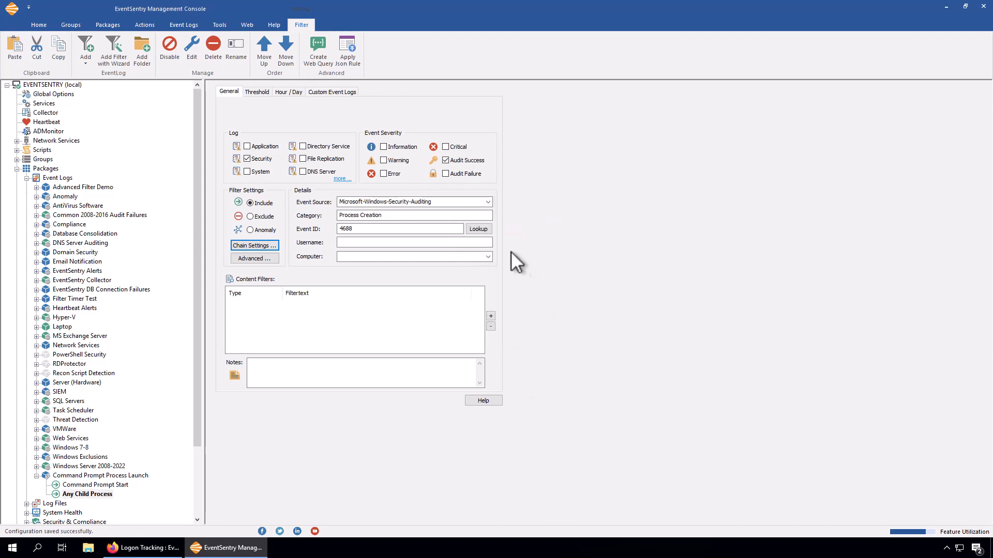
# Look up the event message for ID 4688 and find the insertion string number of the Creator Process ID
pyautogui.click(482, 230)
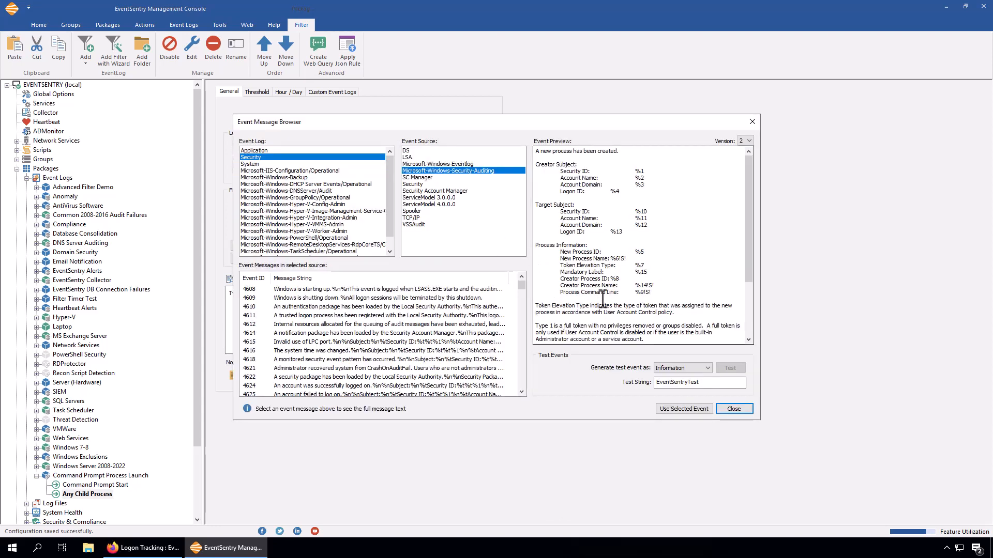
pyautogui.moveTo(561, 279); pyautogui.dragTo(619, 279)
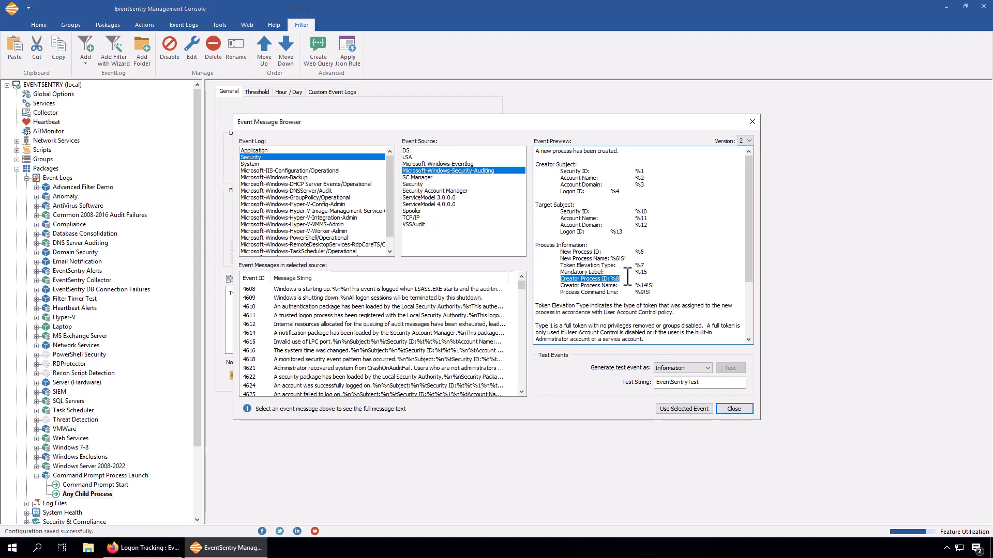
pyautogui.click(624, 279)
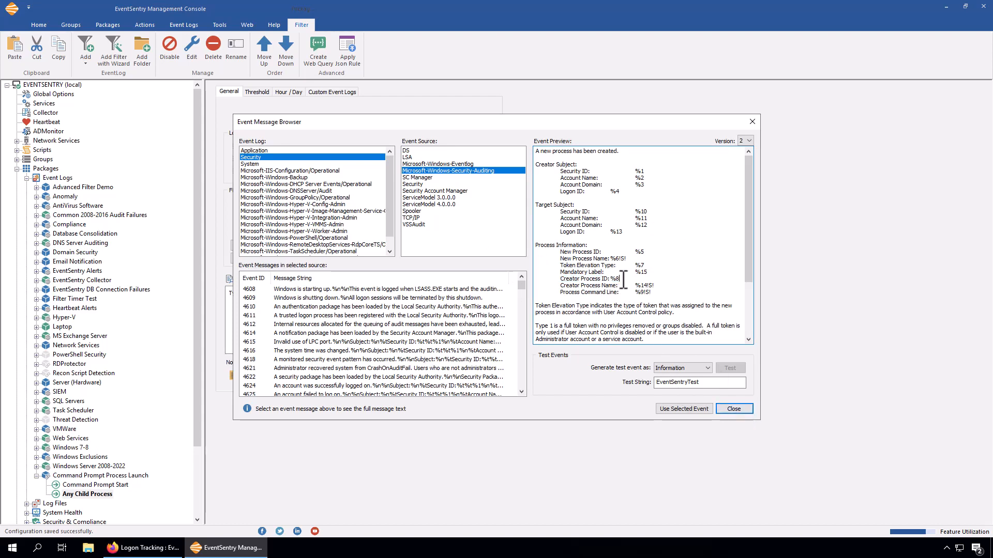
pyautogui.click(734, 409)
# Recheck the ProcessId insertion string in the Any Child Process filter's chain settings against the event message
pyautogui.click(254, 246)
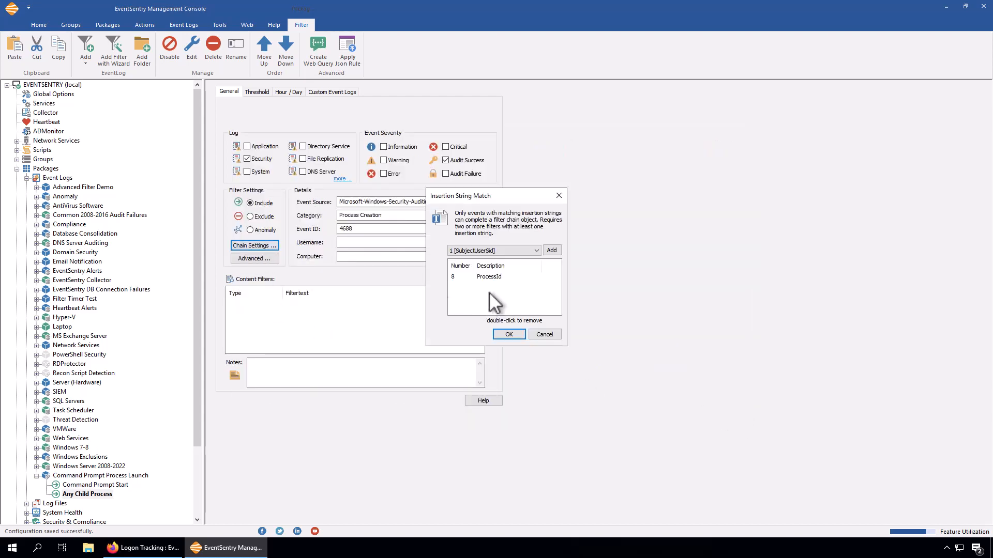
pyautogui.click(492, 279)
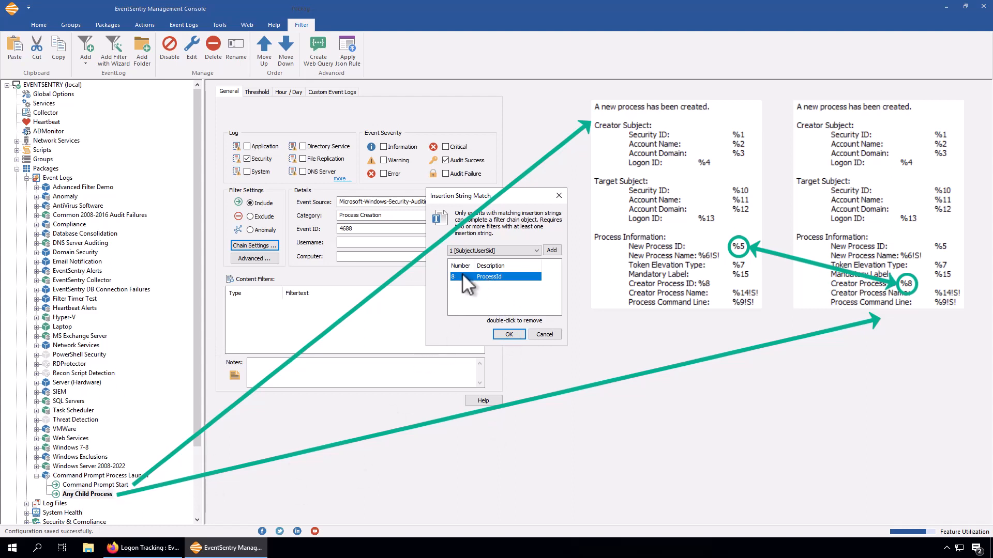
pyautogui.click(544, 334)
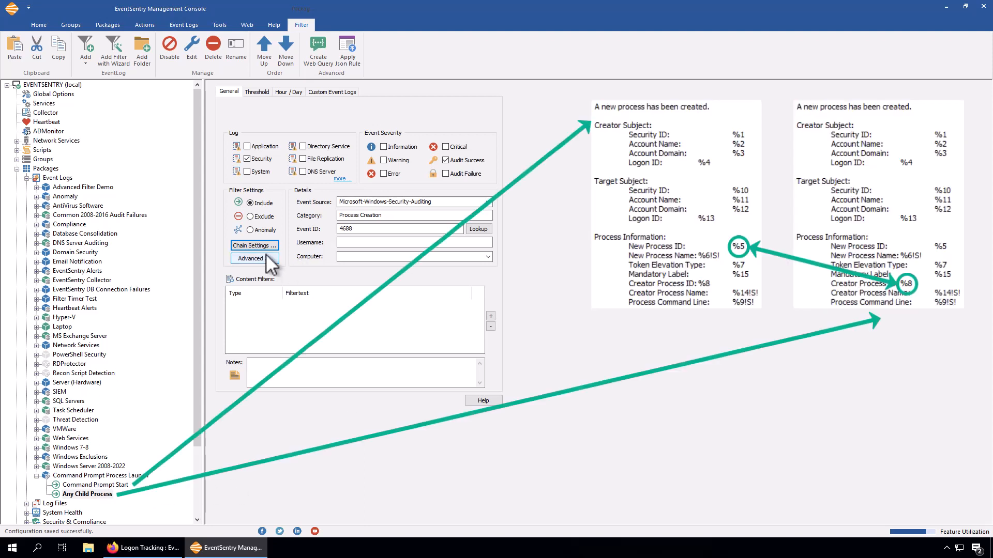
pyautogui.click(268, 246)
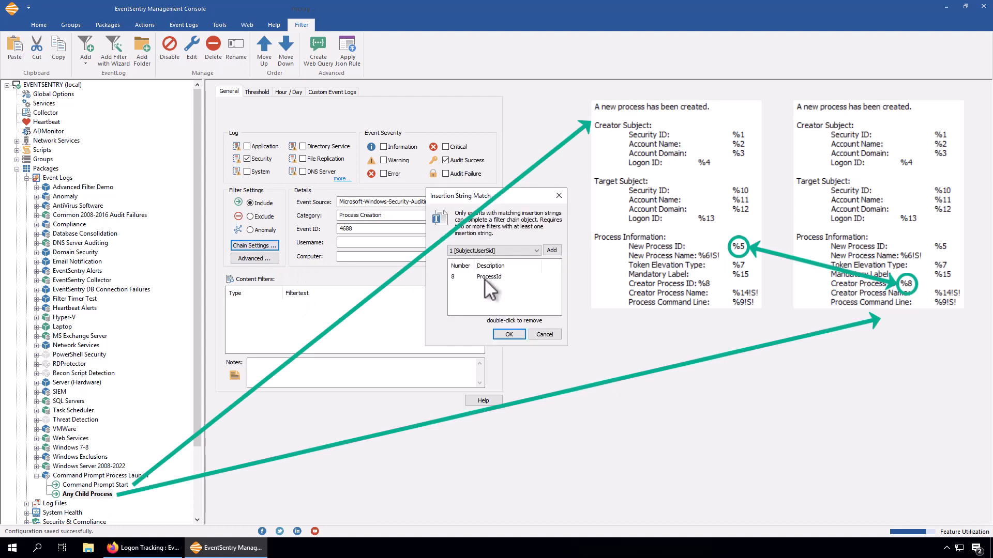
pyautogui.click(489, 278)
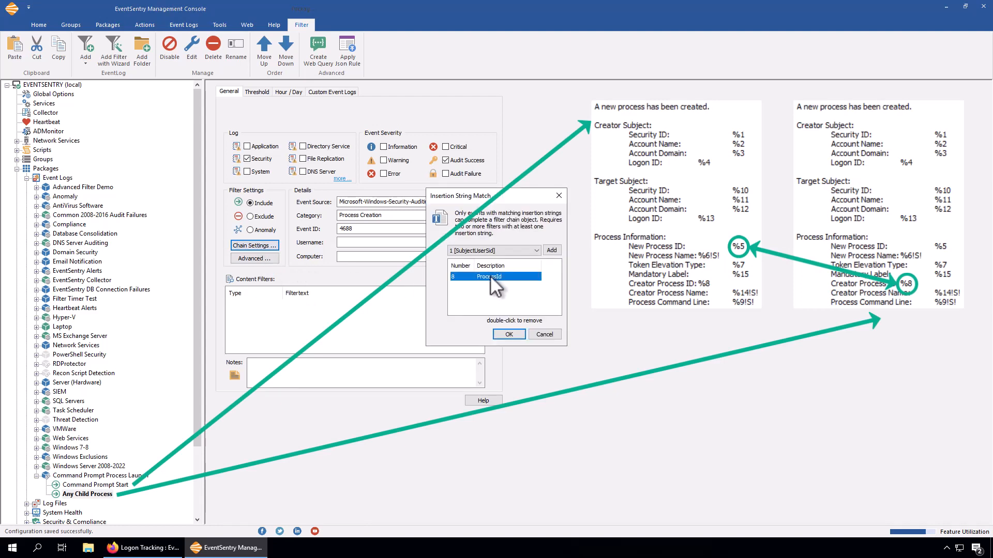
pyautogui.click(508, 335)
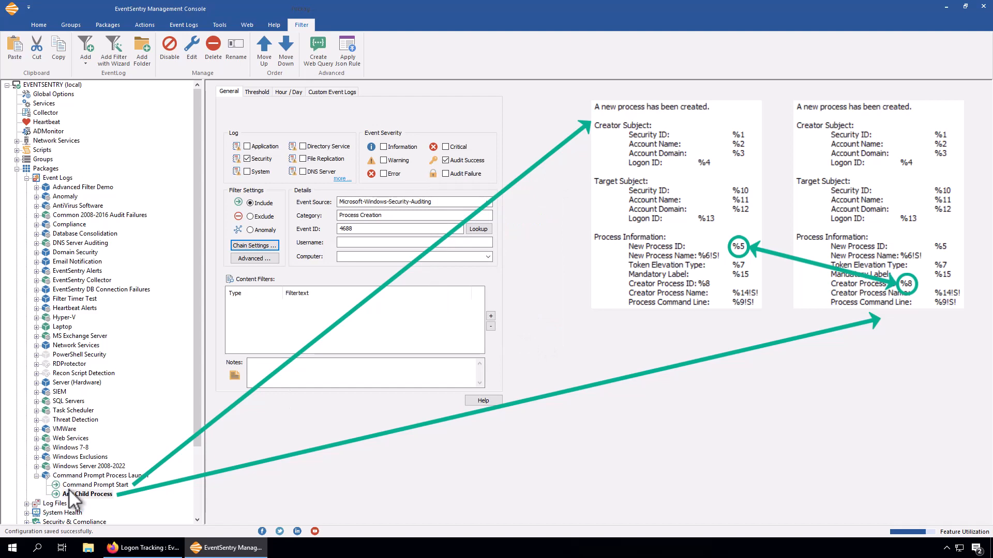
# Recheck the NewProcessId insertion string in the Command Prompt Start filter's chain settings and close them without changes
pyautogui.click(74, 486)
pyautogui.click(258, 249)
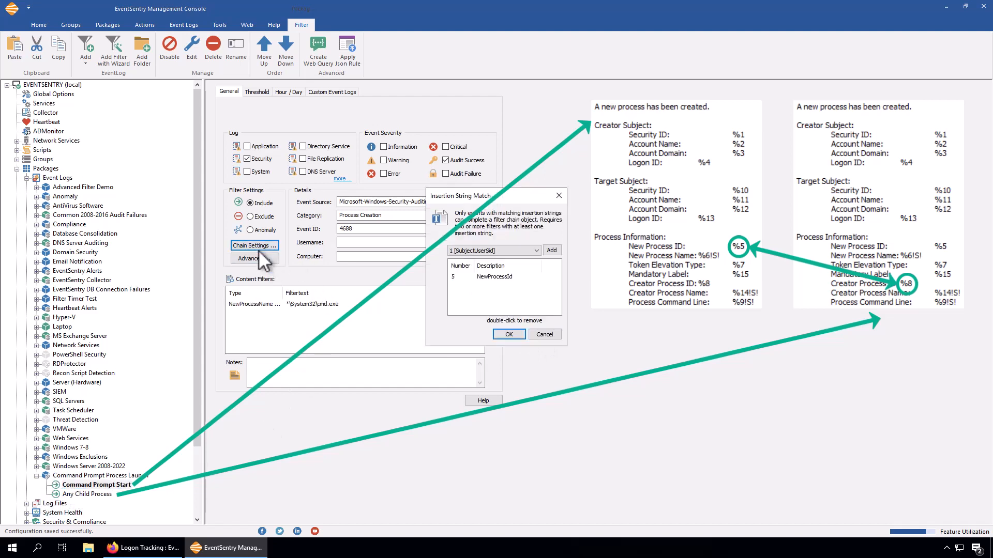
pyautogui.click(497, 277)
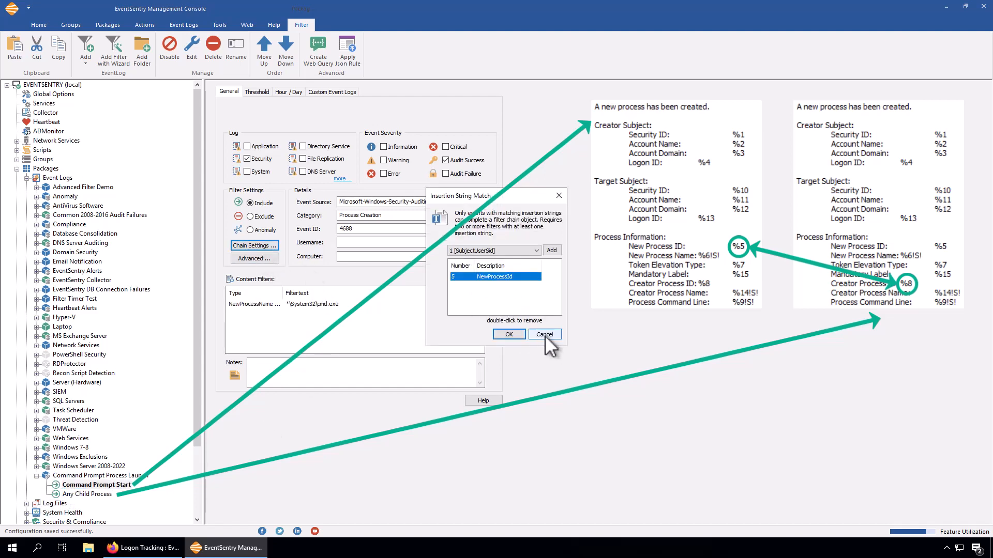
pyautogui.click(545, 335)
# Save the EventSentry configuration containing the Command Prompt Process Launch package
pyautogui.click(78, 476)
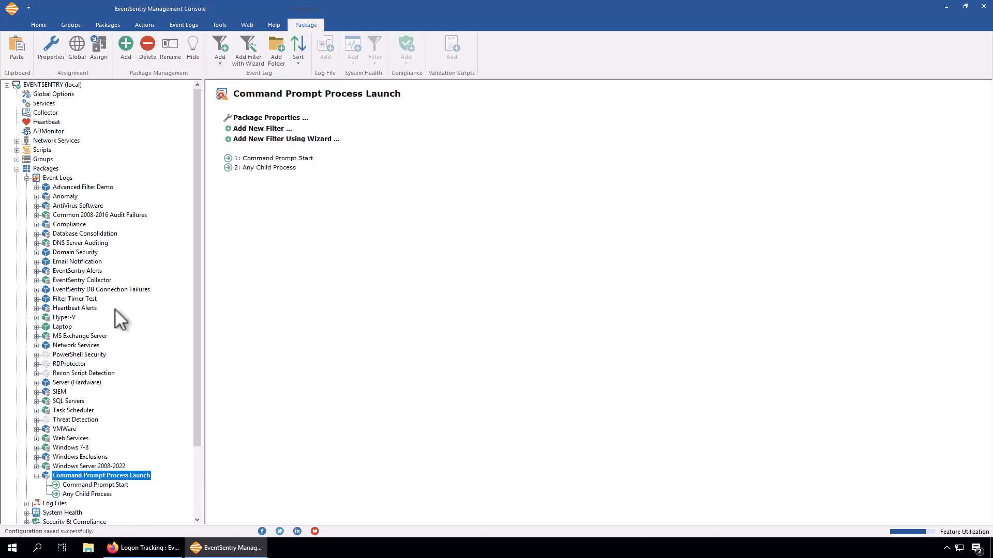
pyautogui.click(39, 25)
pyautogui.click(15, 61)
pyautogui.click(44, 85)
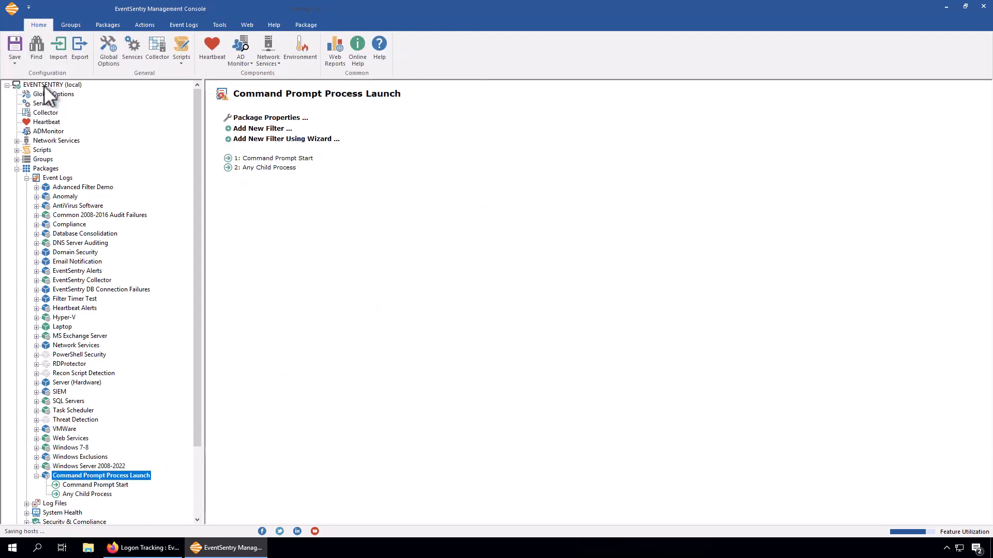
# Collapse the event log packages in the tree and display the local Application log
pyautogui.click(37, 476)
pyautogui.click(27, 179)
pyautogui.click(64, 243)
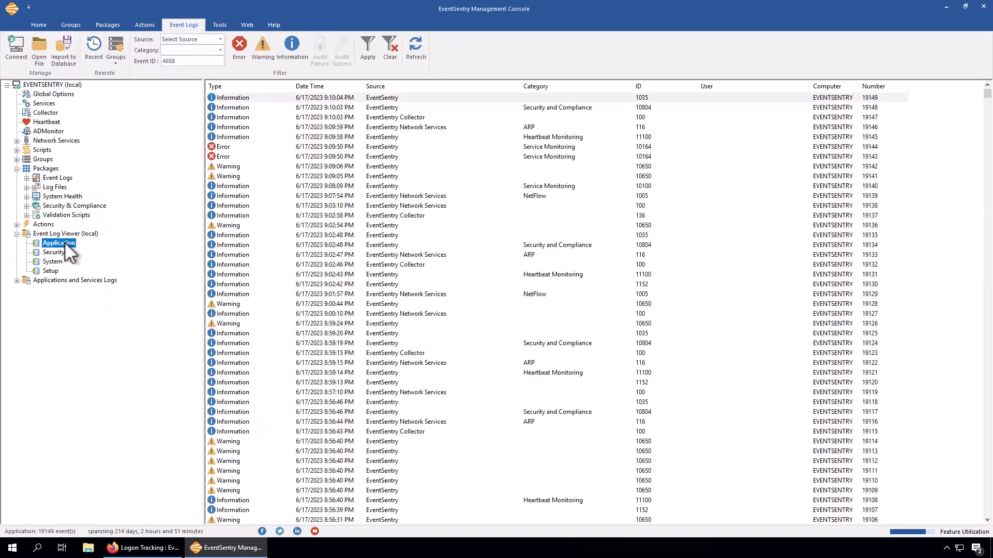
pyautogui.click(613, 98)
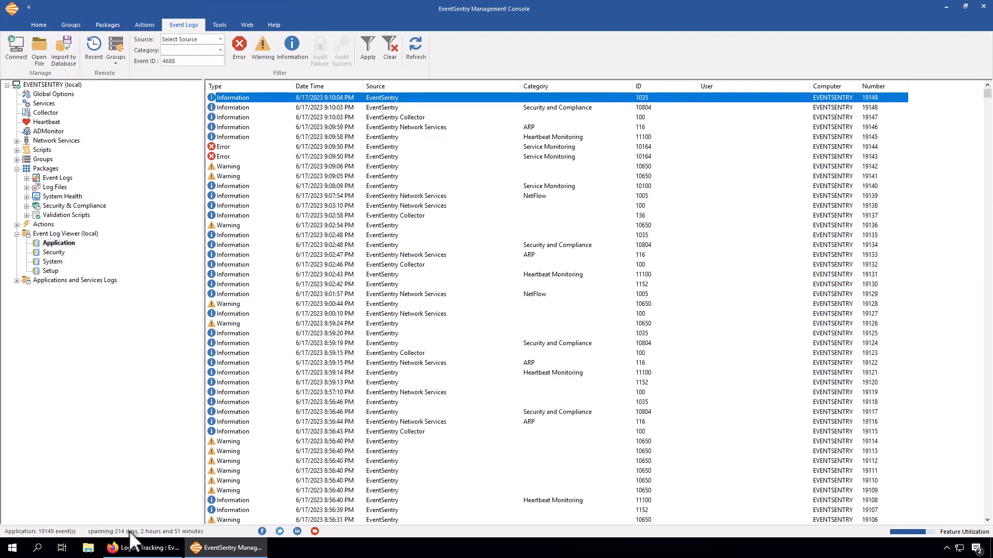
# Open a Command Prompt window, run ping without arguments to launch a child process, and minimize the window
pyautogui.click(13, 548)
pyautogui.click(182, 503)
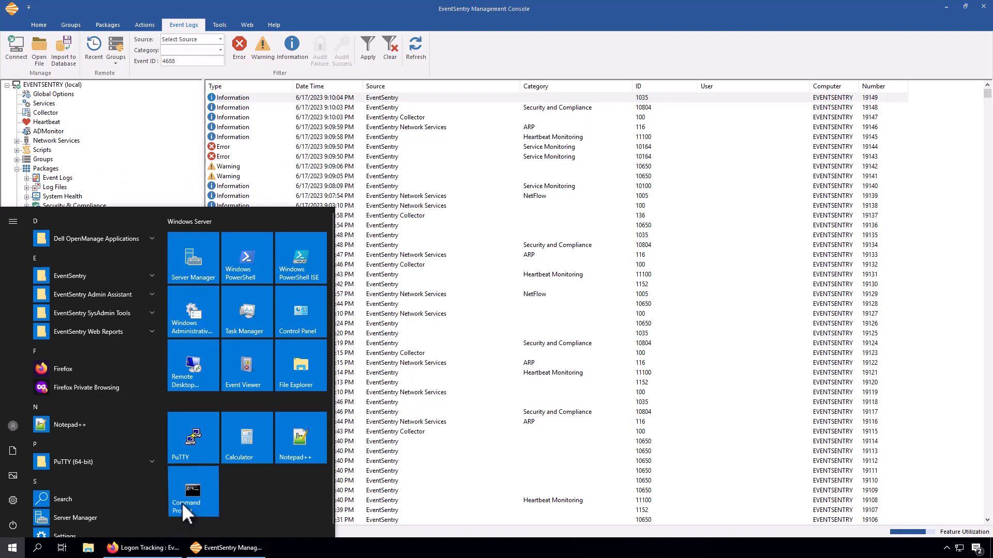
pyautogui.write('ping')
pyautogui.press('Return')
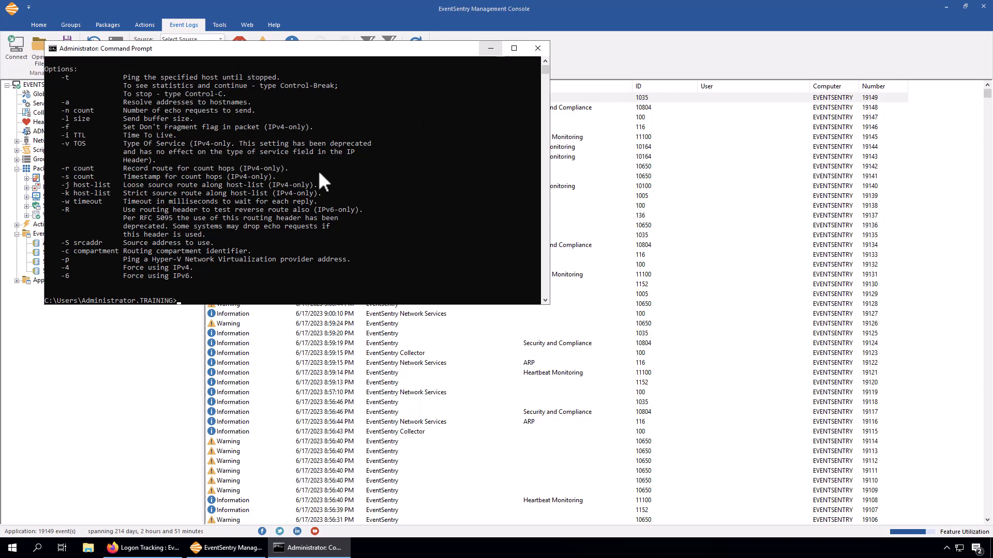
pyautogui.click(492, 48)
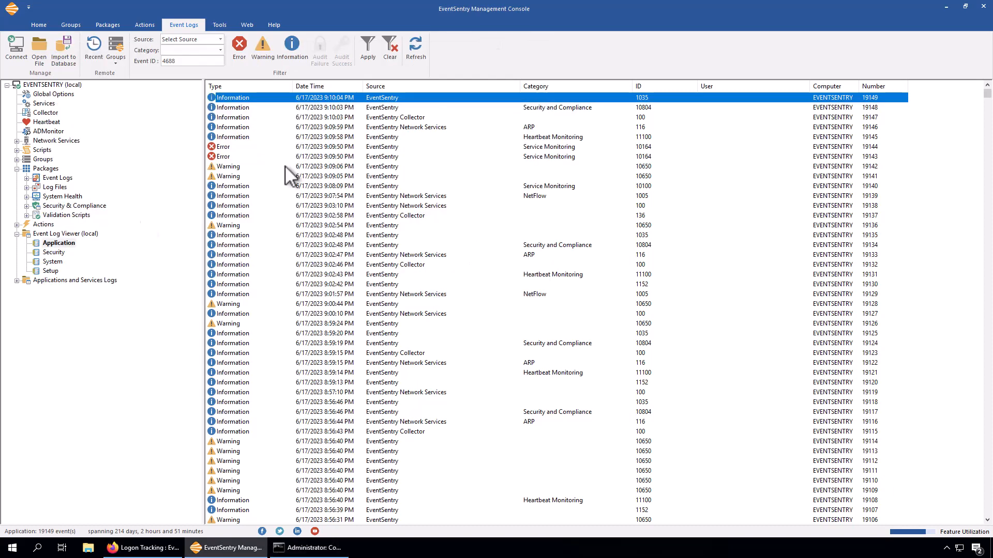
# Reload the Application log, view the 9:10:15 PM event 10650 and its neighbouring entry, and close the details
pyautogui.click(45, 244)
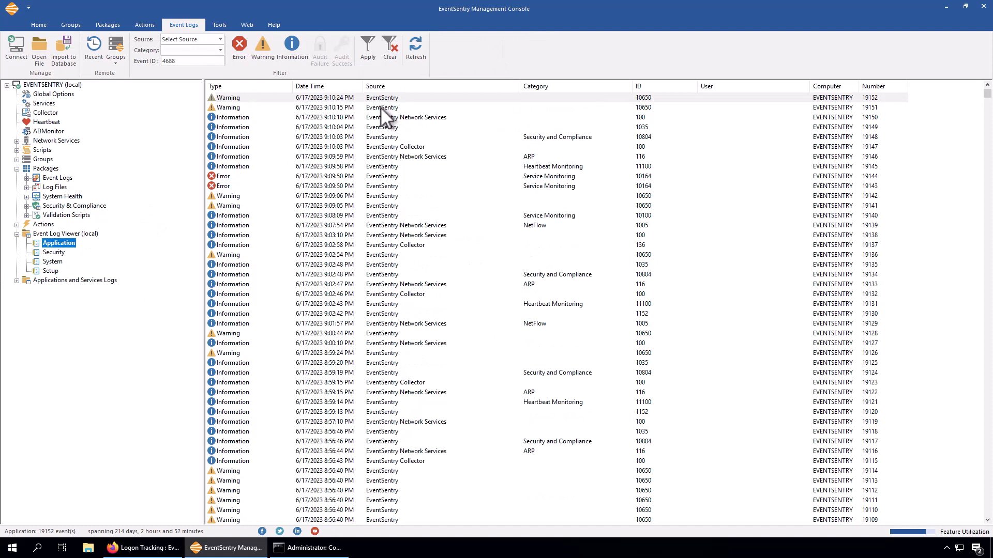
pyautogui.doubleClick(380, 106)
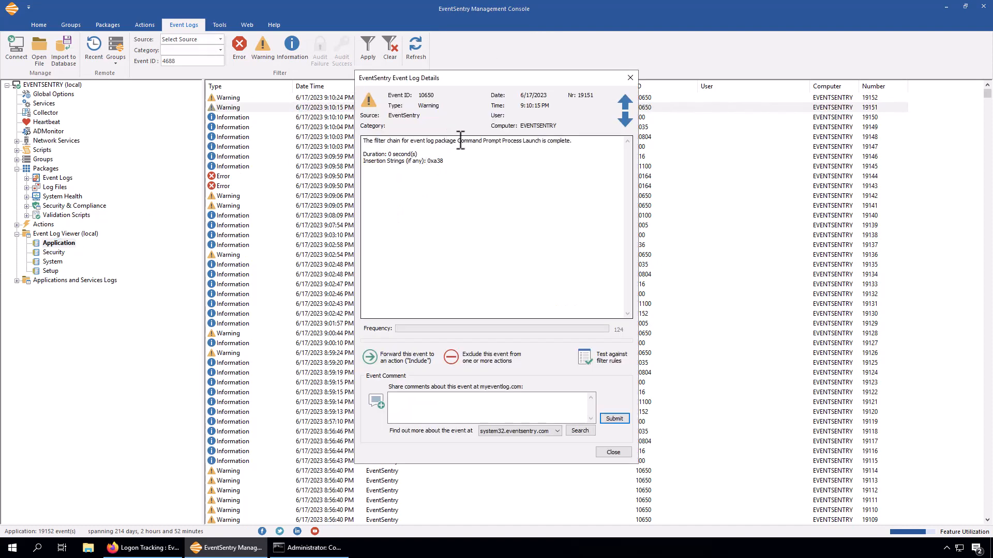
pyautogui.click(625, 102)
pyautogui.click(626, 120)
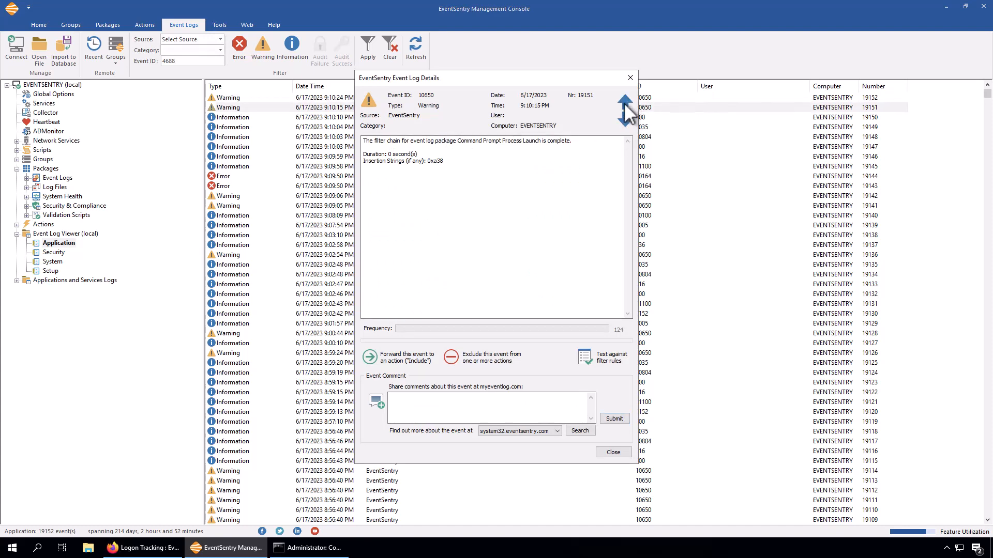
pyautogui.click(630, 78)
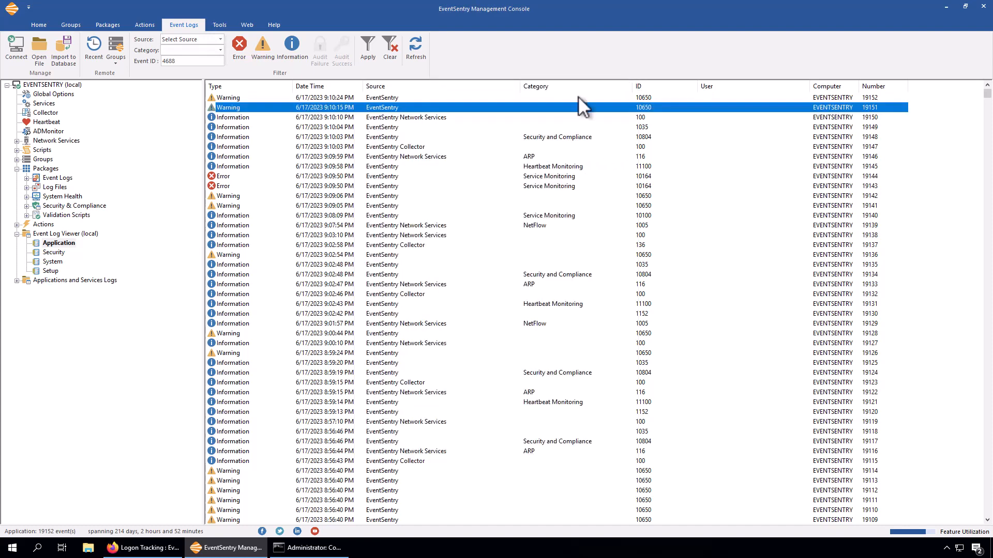
# Reopen the 9:10:15 PM event 10650, examine the insertion string in its filter chain message, and close the details
pyautogui.doubleClick(399, 107)
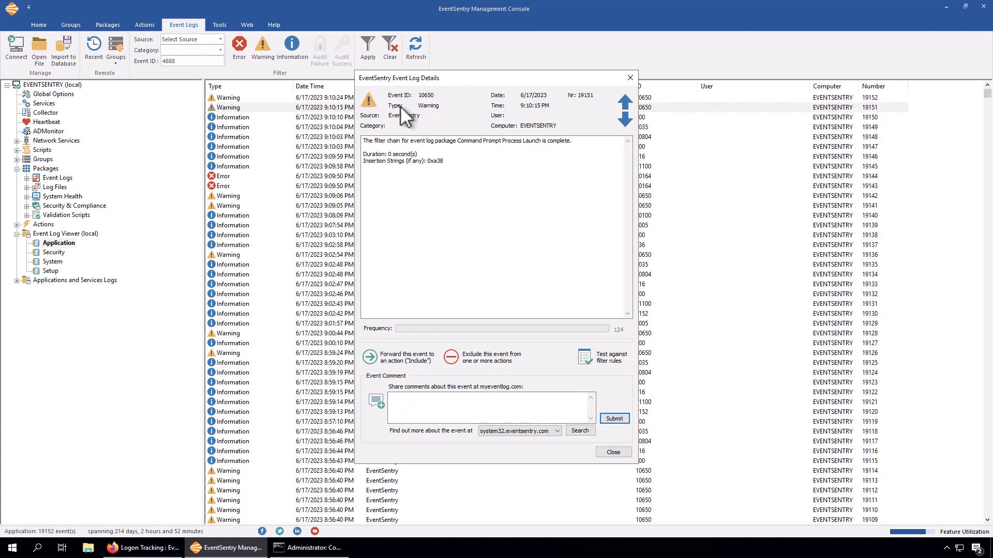
pyautogui.doubleClick(432, 161)
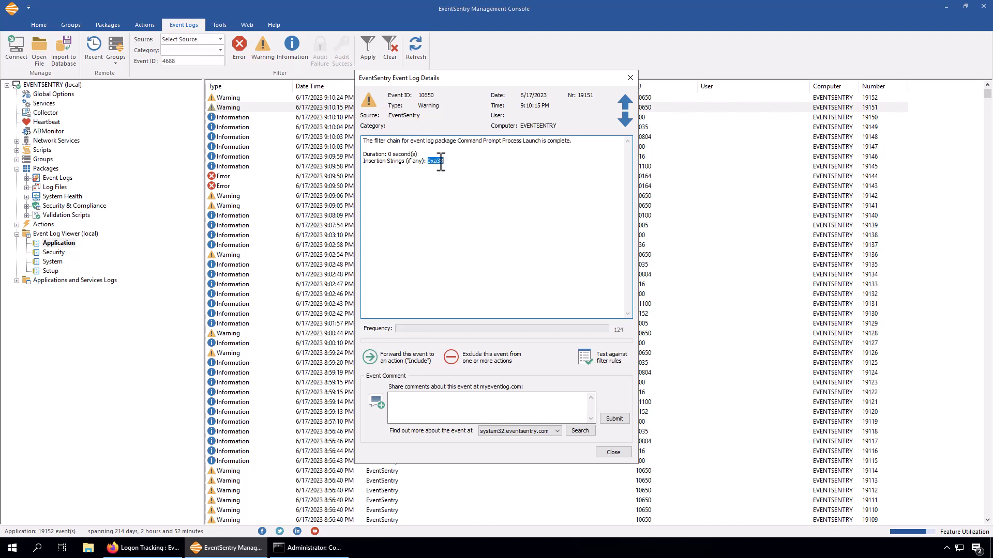
pyautogui.click(630, 78)
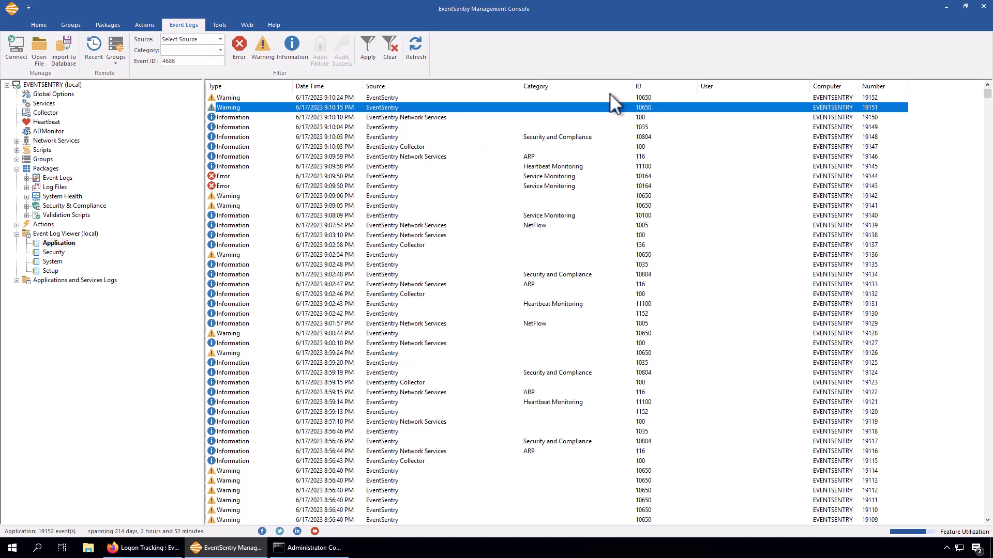
pyautogui.press('Return')
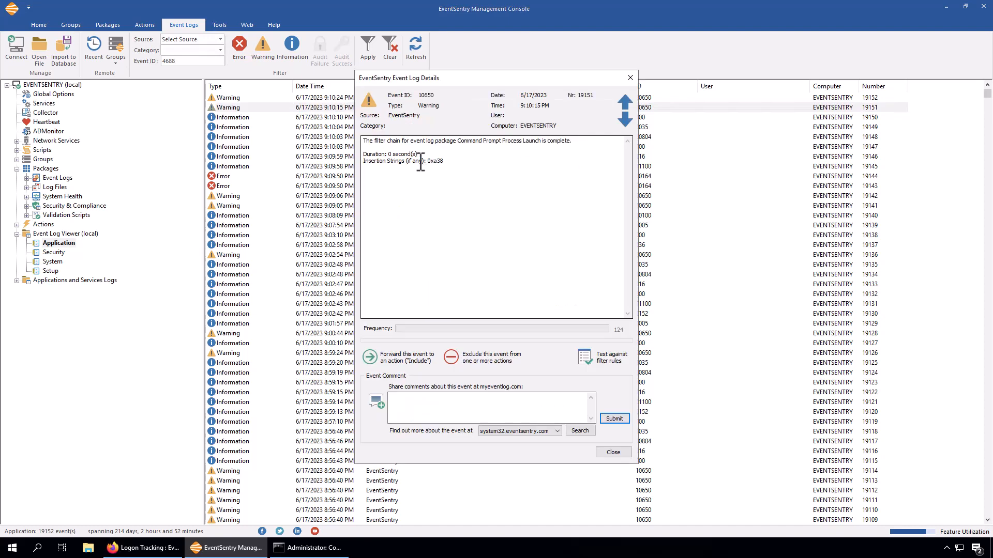
pyautogui.click(435, 161)
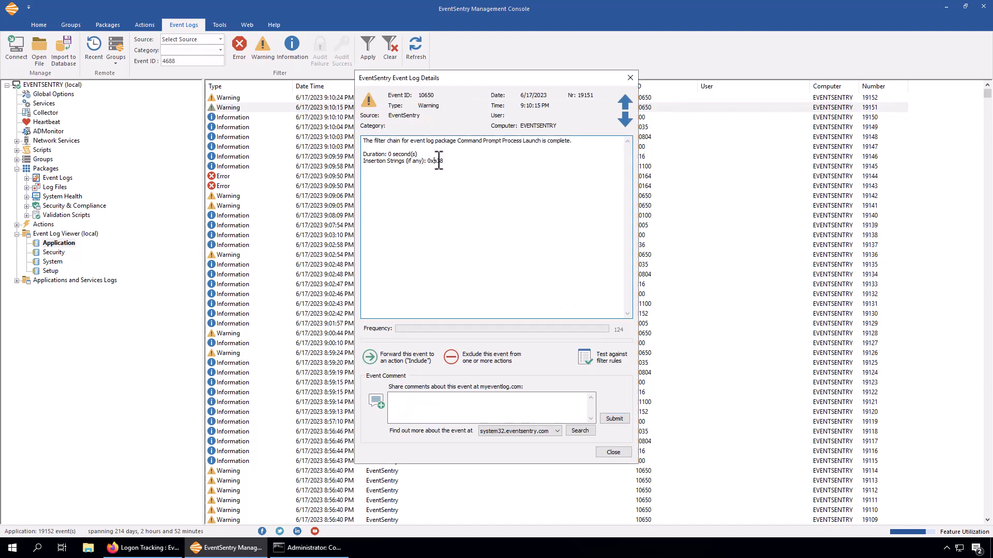
pyautogui.click(630, 77)
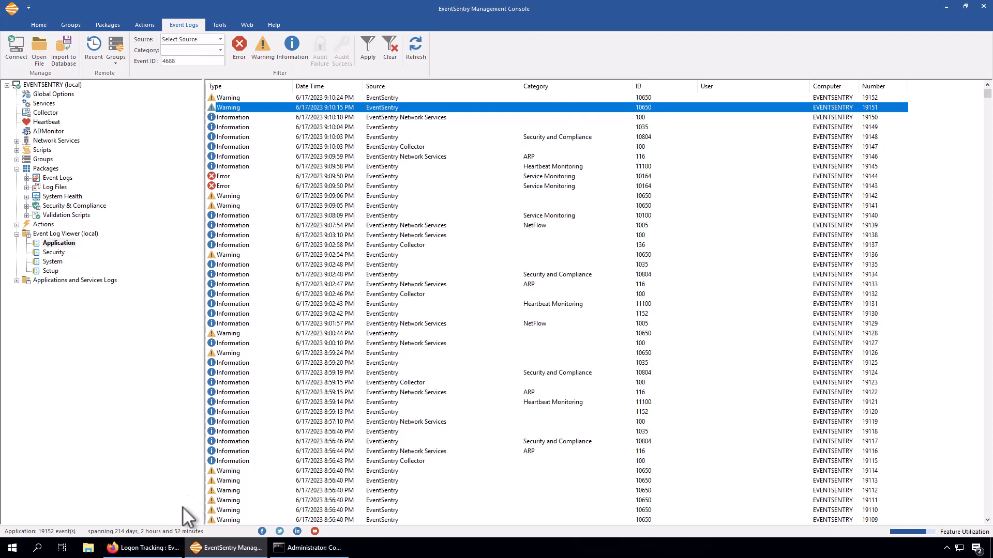
# Switch to Firefox and open the process activity page in EventSentry Web Reports
pyautogui.click(142, 548)
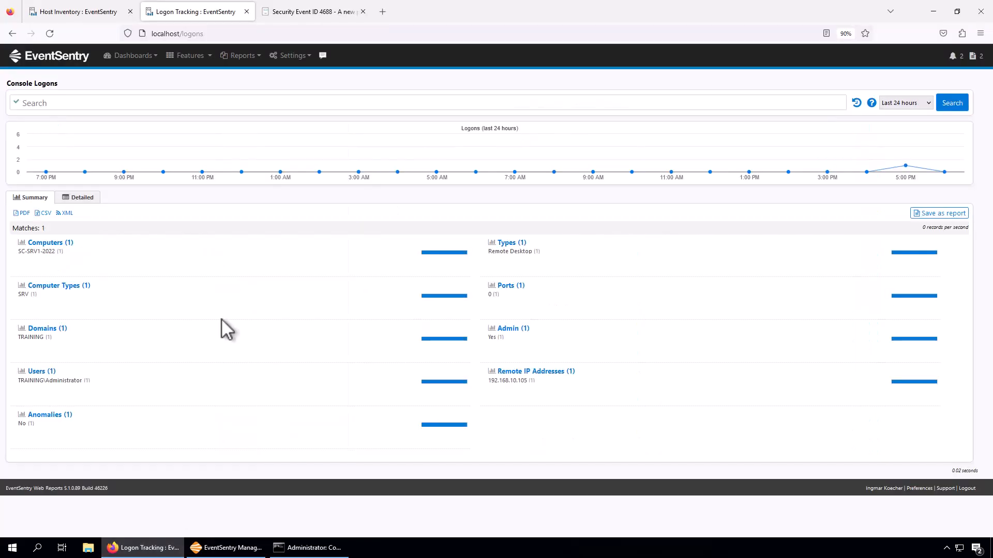
pyautogui.click(197, 58)
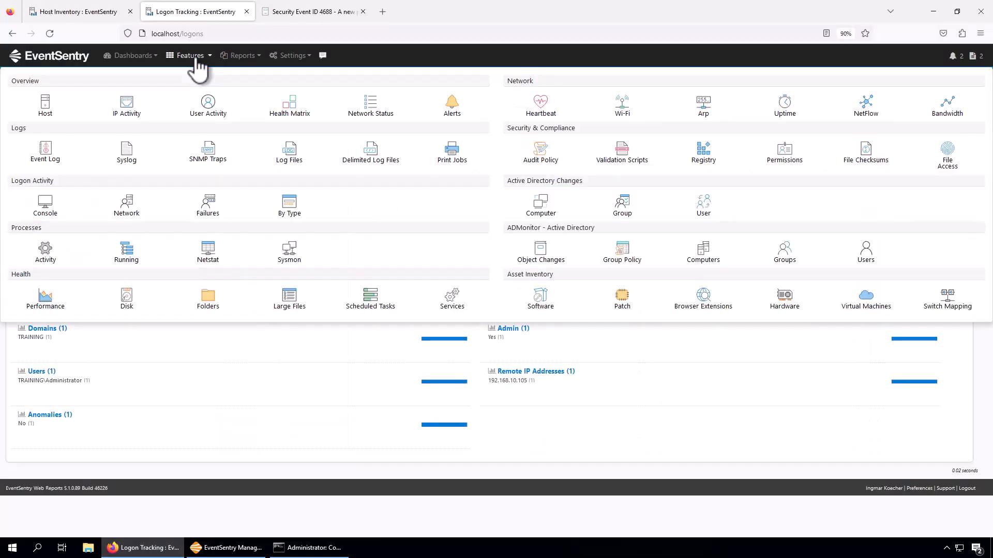
pyautogui.click(48, 264)
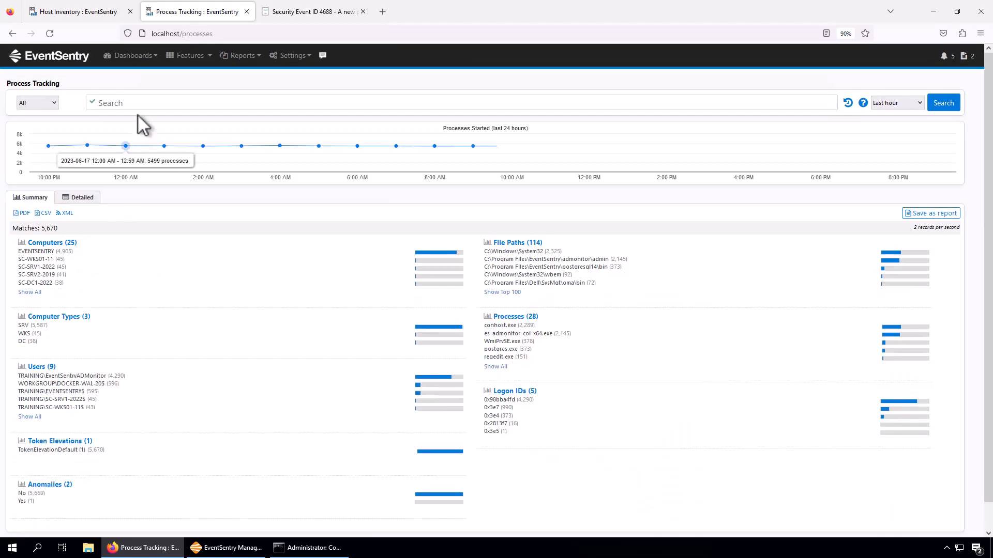
# Search the tracked processes for cmd.exe and restrict the results to the computer EVENTSENTRY
pyautogui.click(131, 106)
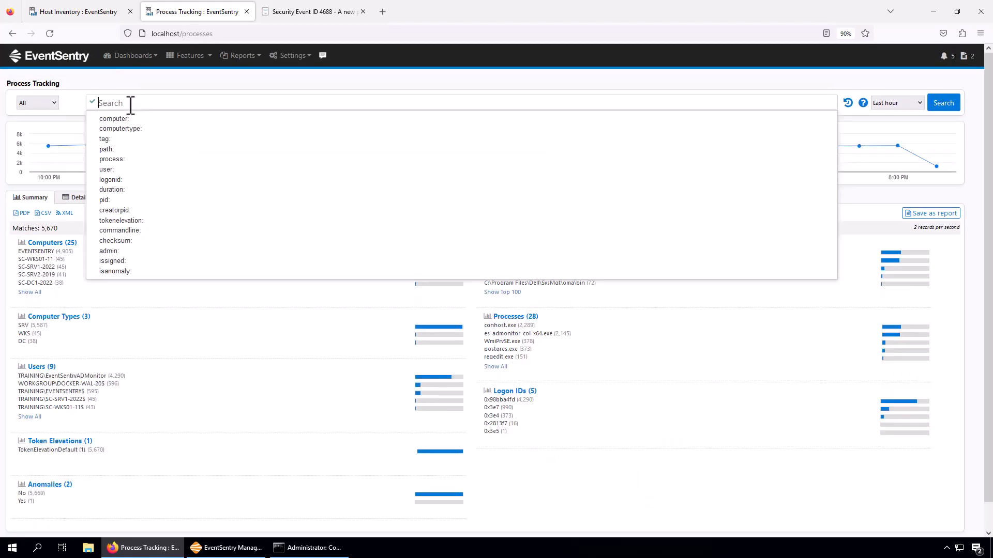
pyautogui.click(123, 161)
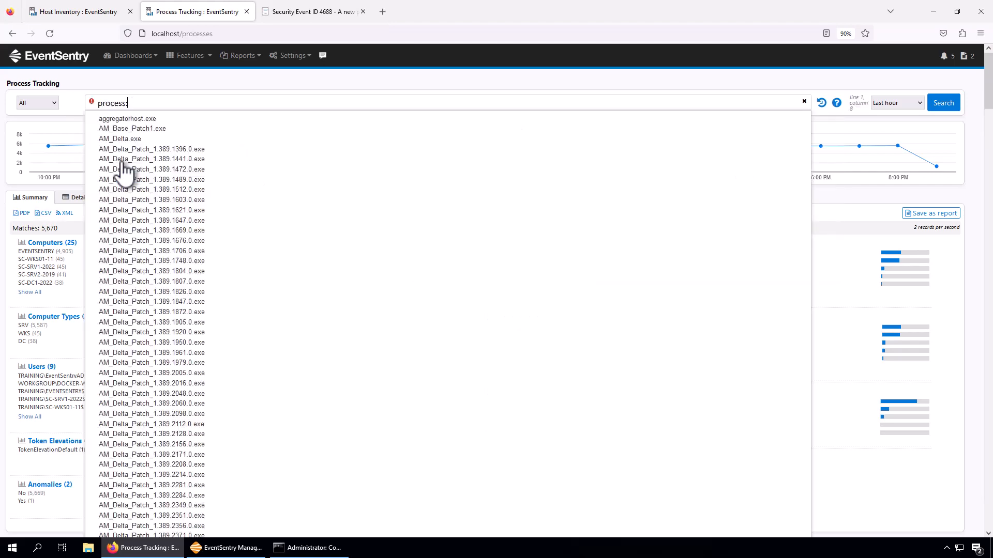
pyautogui.write('cmd.e')
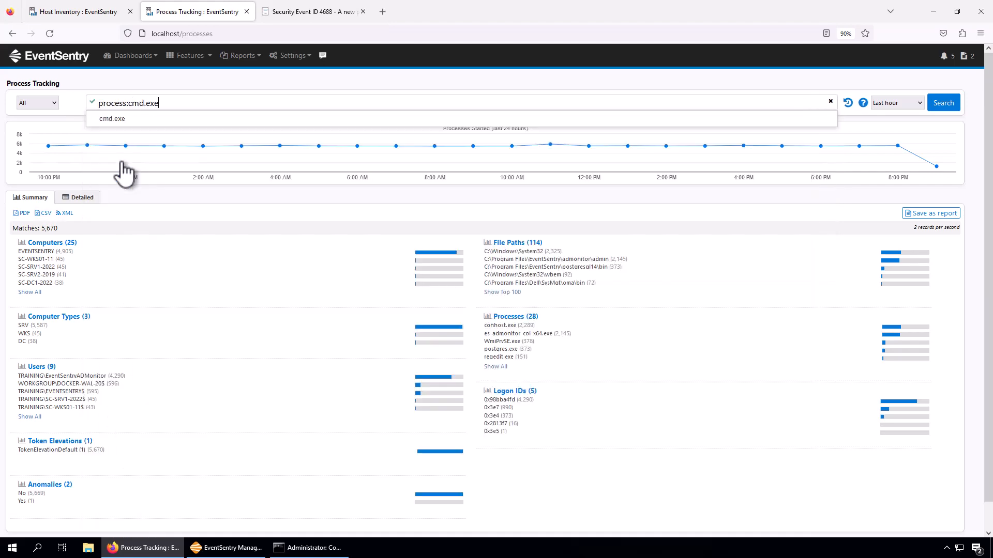
pyautogui.write('xe')
pyautogui.press('Return')
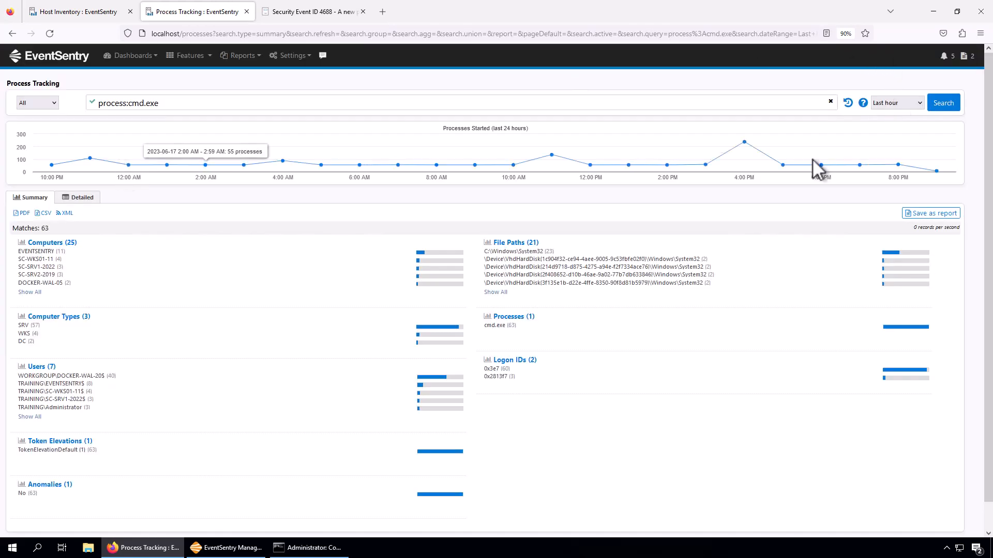
pyautogui.click(44, 252)
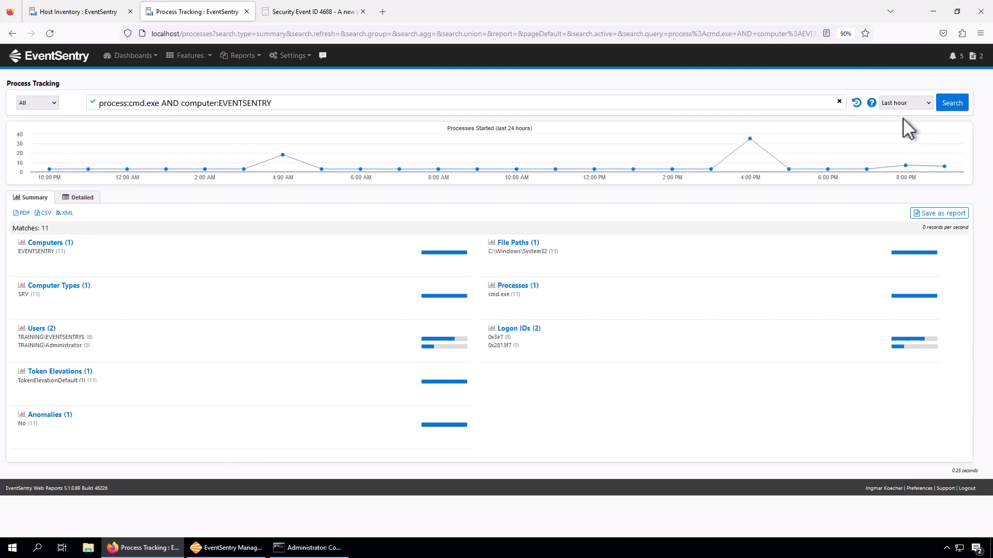
# Limit the process search to the last 15 minutes and show the detailed results
pyautogui.click(905, 104)
pyautogui.click(905, 142)
pyautogui.click(951, 103)
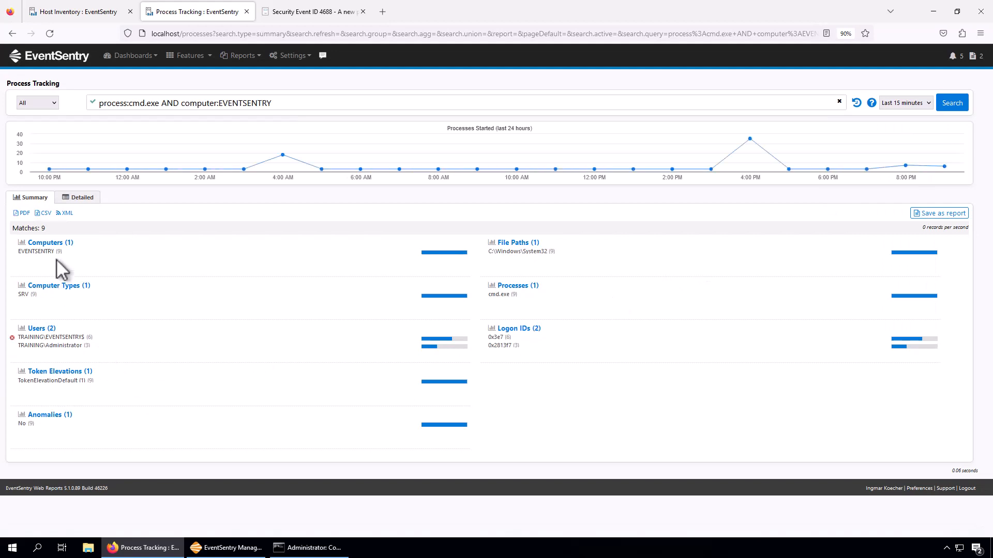
pyautogui.click(81, 199)
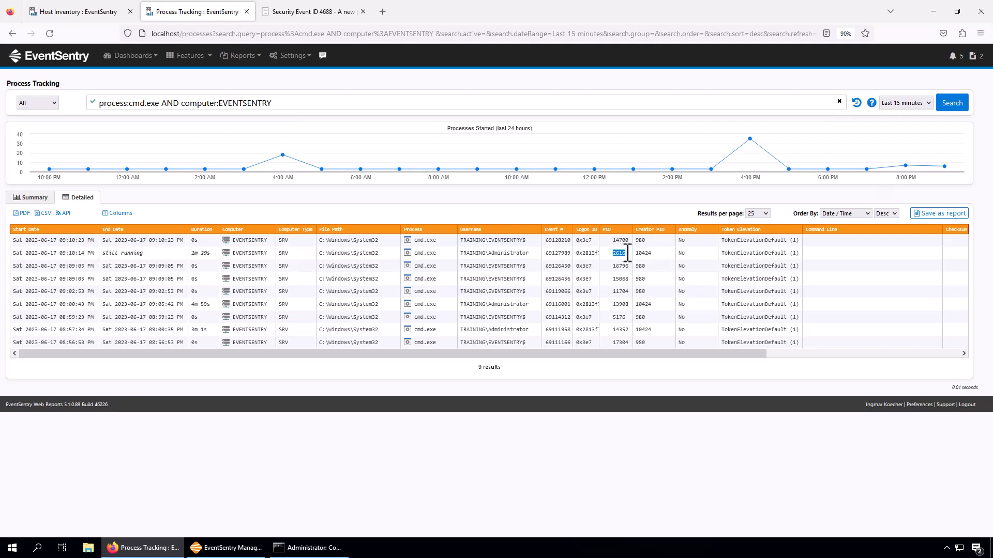
# Examine the PID of the still-running cmd.exe entry and check the open Command Prompt window it belongs to
pyautogui.click(628, 253)
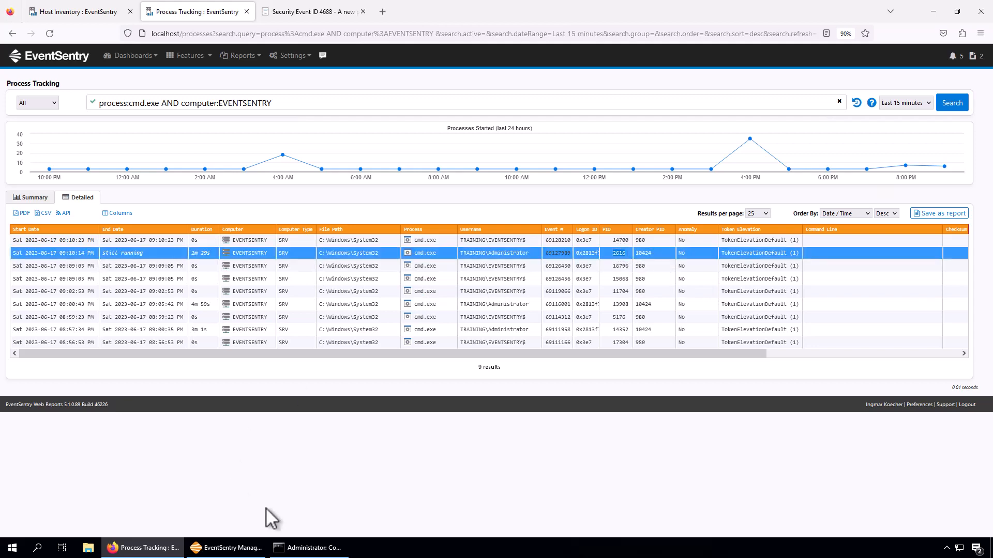
pyautogui.click(302, 549)
pyautogui.click(302, 551)
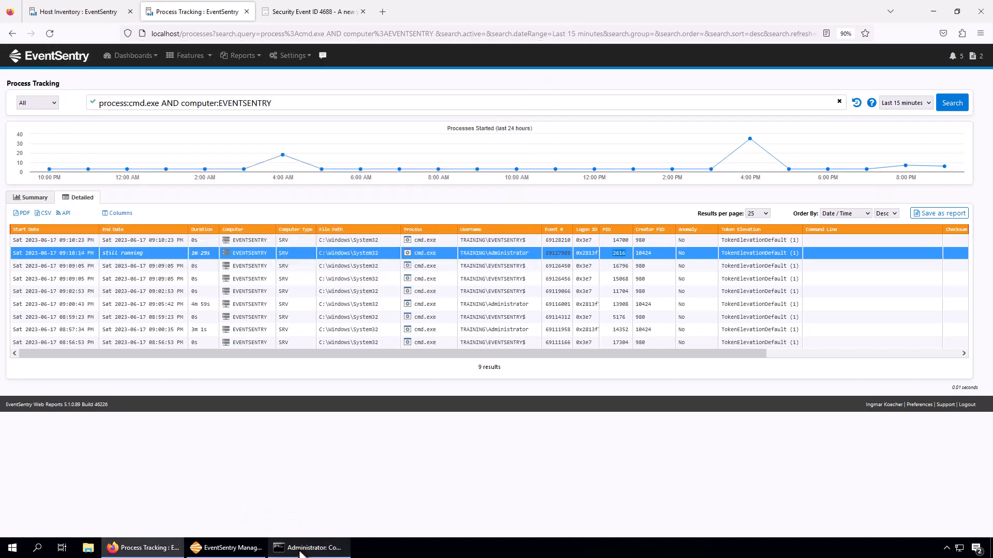
pyautogui.click(138, 253)
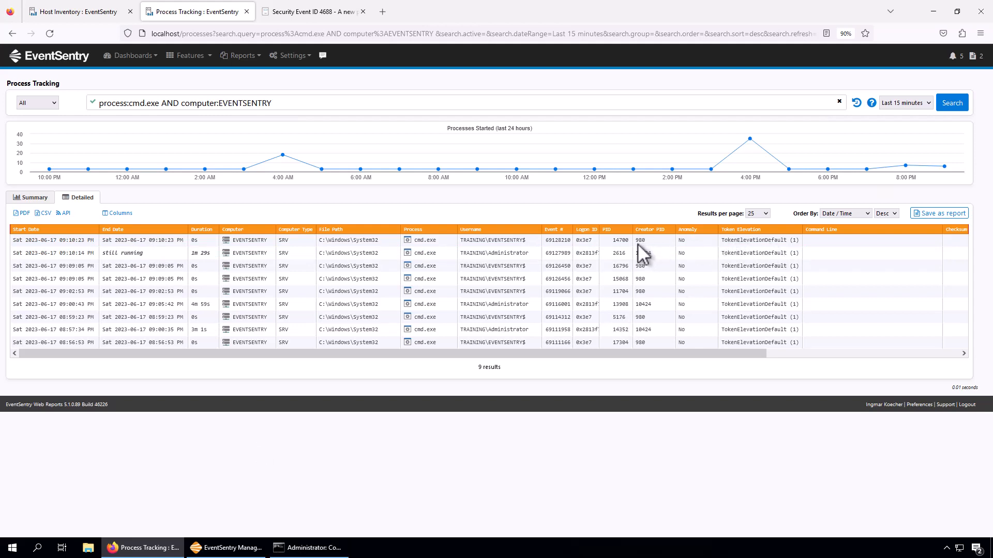
# Copy the PID of the cmd.exe process started at 09:10:23 PM
pyautogui.doubleClick(620, 241)
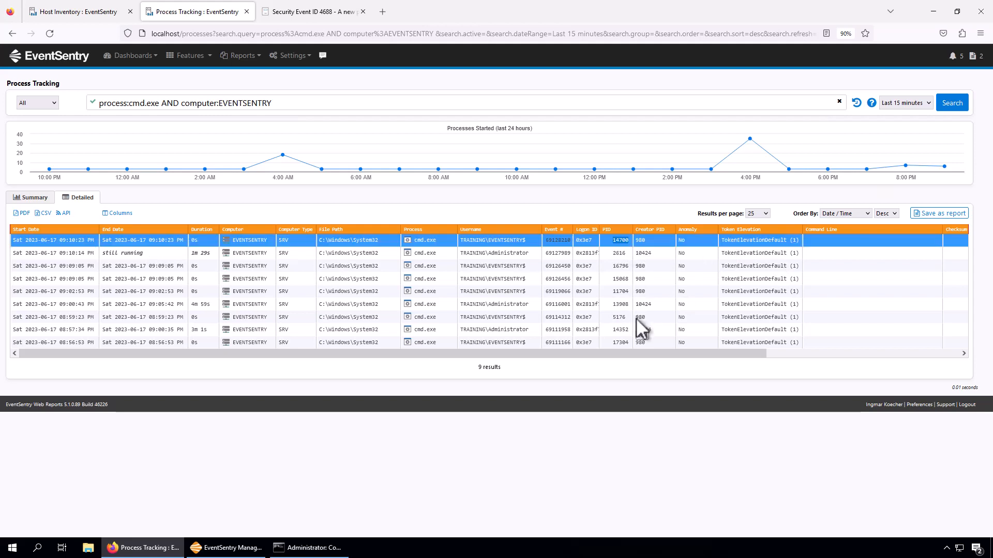
pyautogui.rightClick(618, 242)
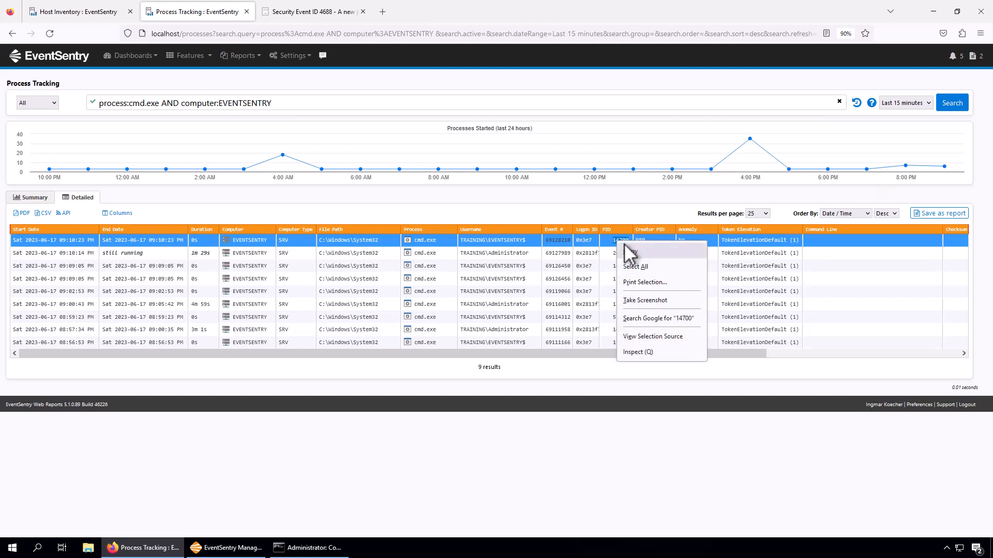
pyautogui.click(630, 253)
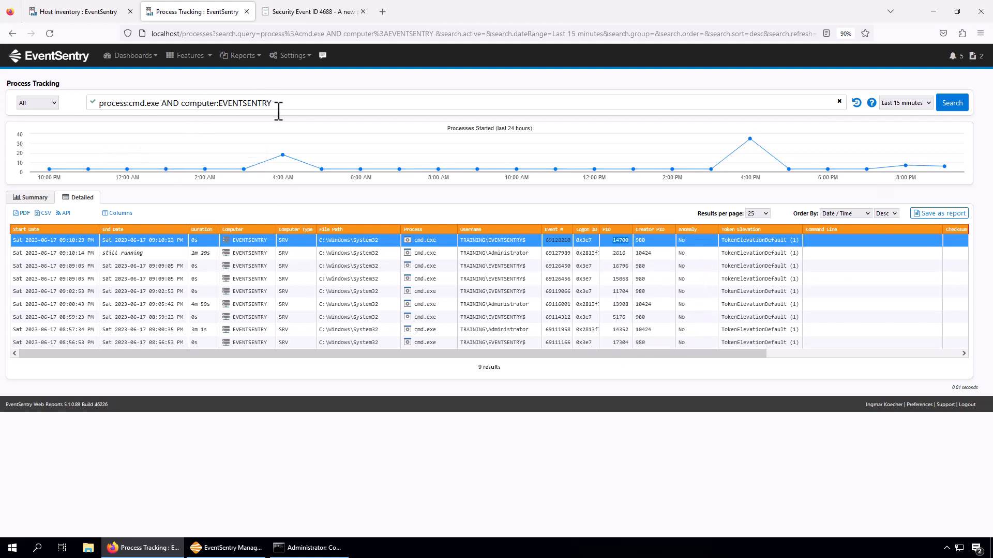
# Search the tracked processes for computer:EVENTSENTRY and creatorpid:14700 to find the children of that cmd.exe process
pyautogui.click(176, 103)
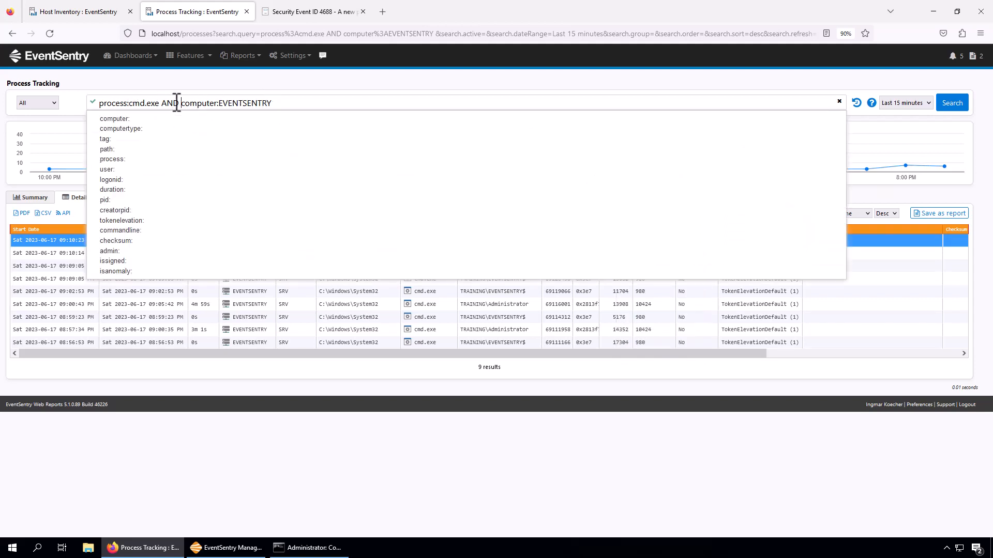
pyautogui.moveTo(177, 103); pyautogui.dragTo(88, 103)
pyautogui.press('BackSpace')
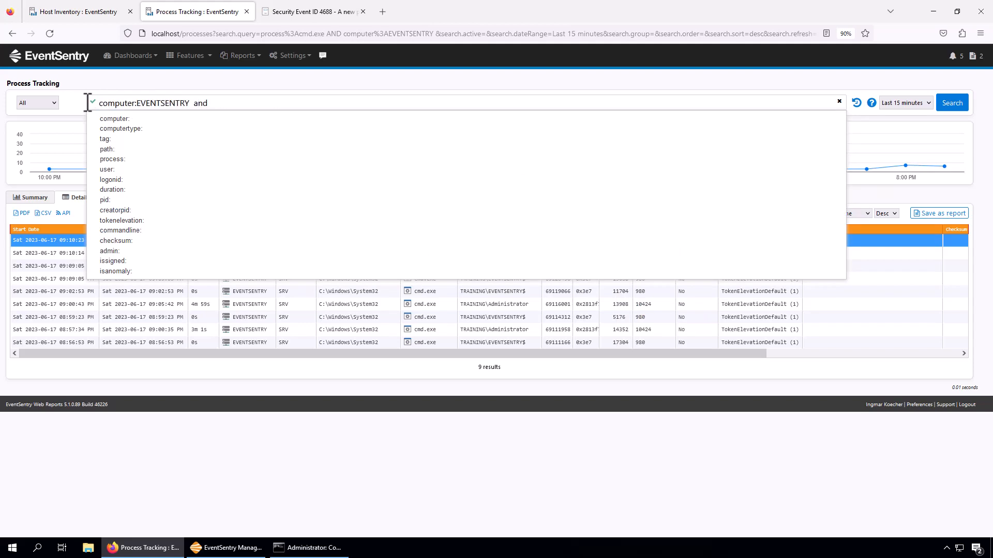
pyautogui.write('and')
pyautogui.click(126, 210)
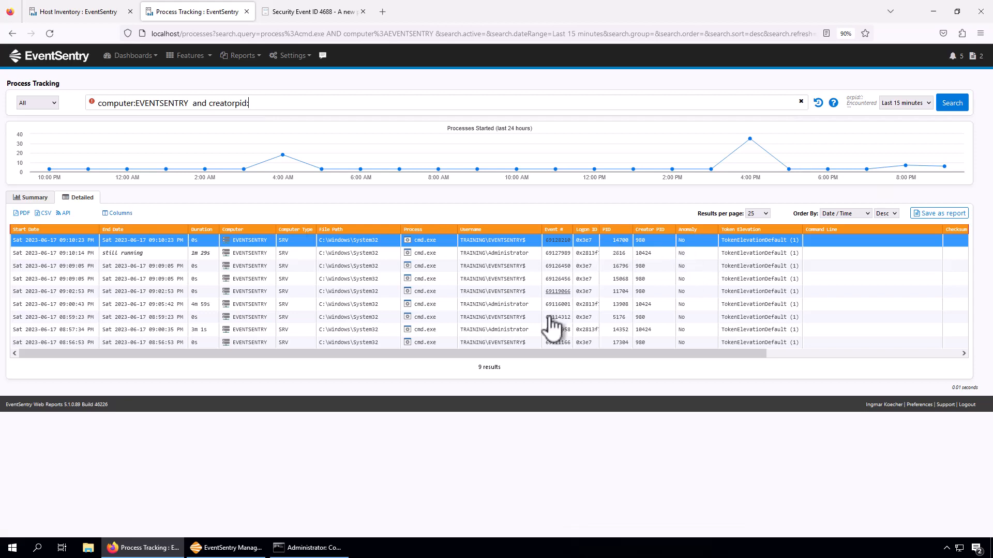
pyautogui.write('14700')
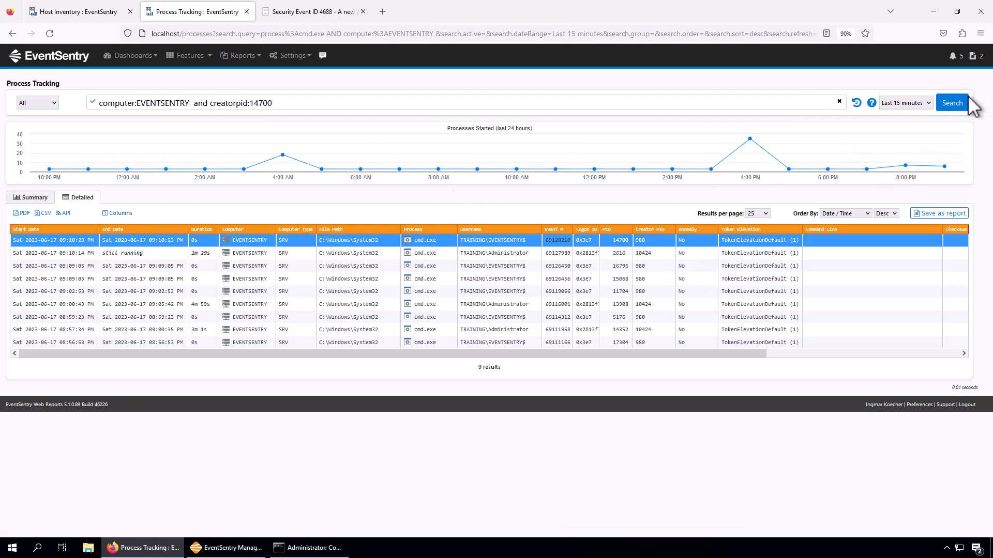
pyautogui.click(951, 105)
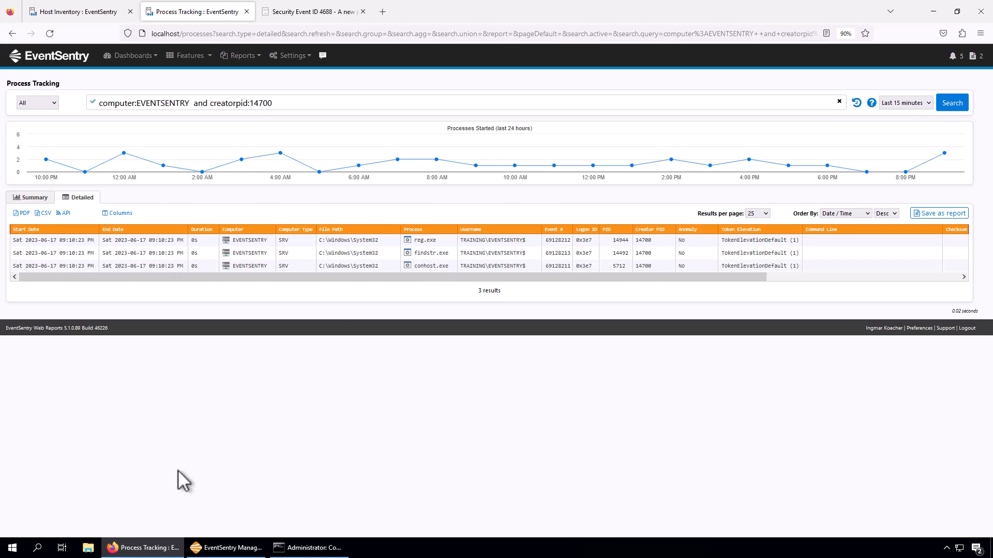
# Switch to the EventSentry Management Console and compare the two newest 10650 warnings in the Application log
pyautogui.click(227, 548)
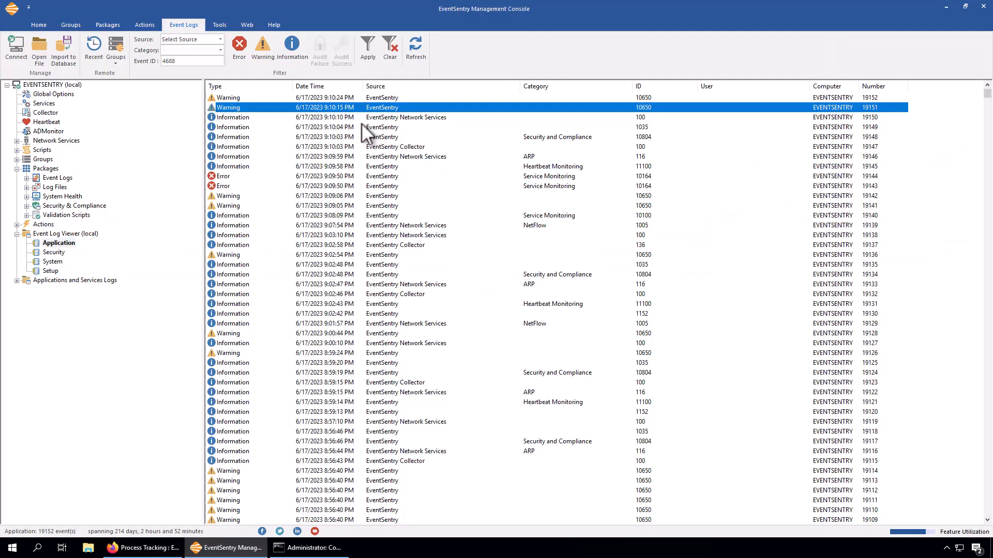
pyautogui.click(383, 99)
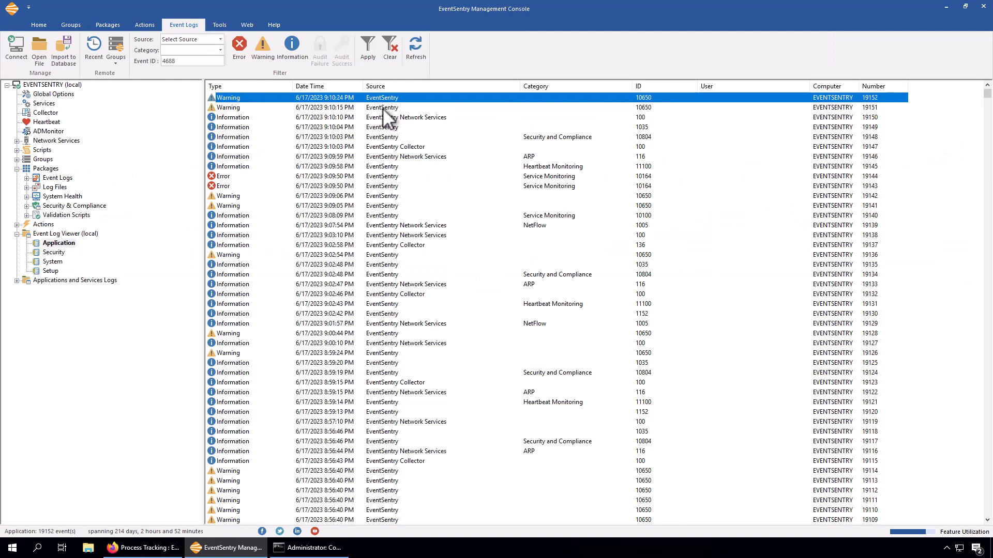
pyautogui.click(384, 109)
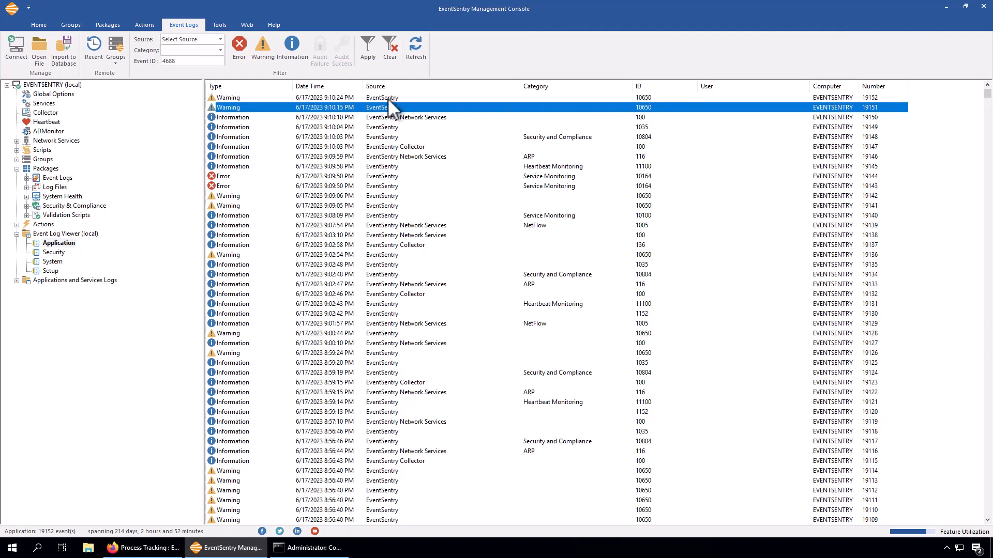
pyautogui.rightClick(449, 107)
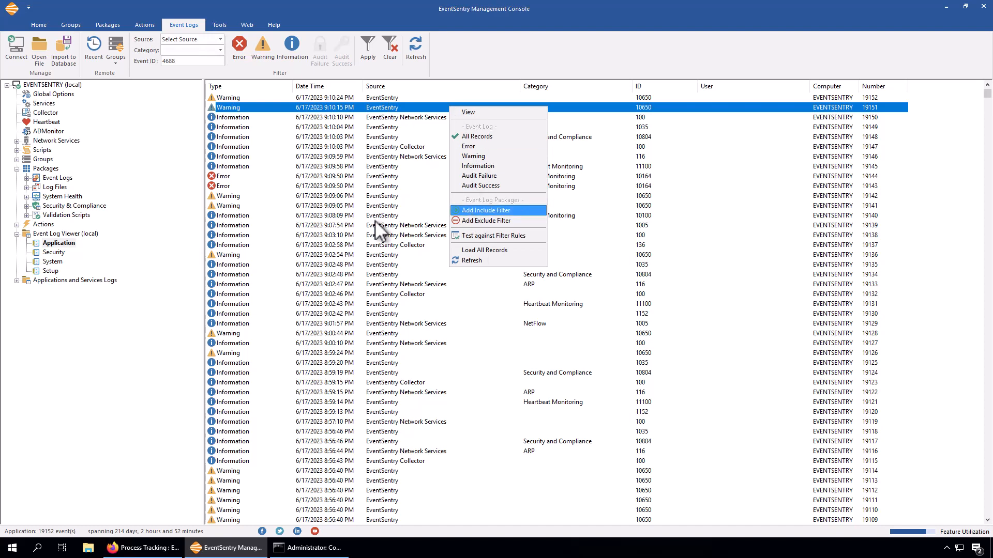
pyautogui.click(255, 107)
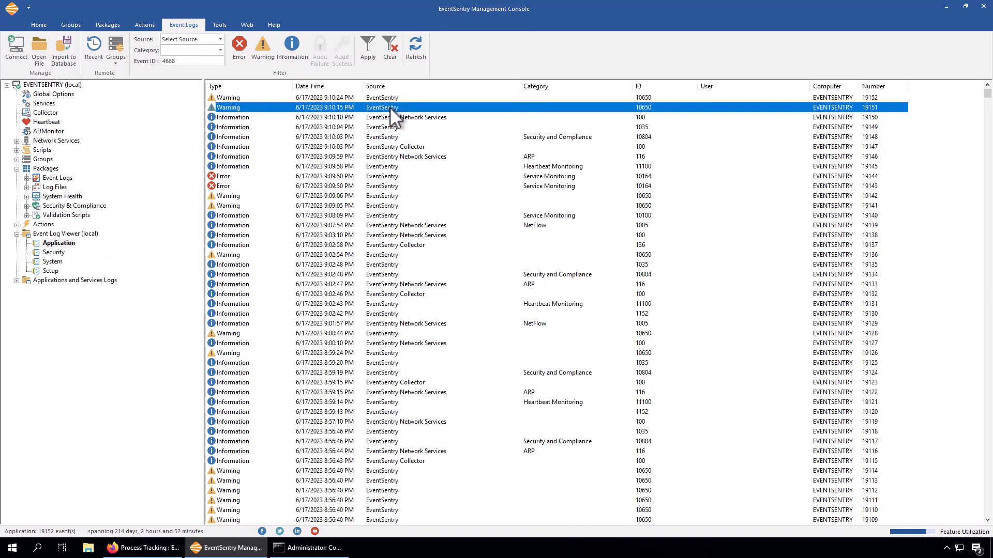
# Return to Process Tracking in the browser and rerun the detailed search process:cmd.exe AND computer:EVENTSENTRY from the search history
pyautogui.click(150, 548)
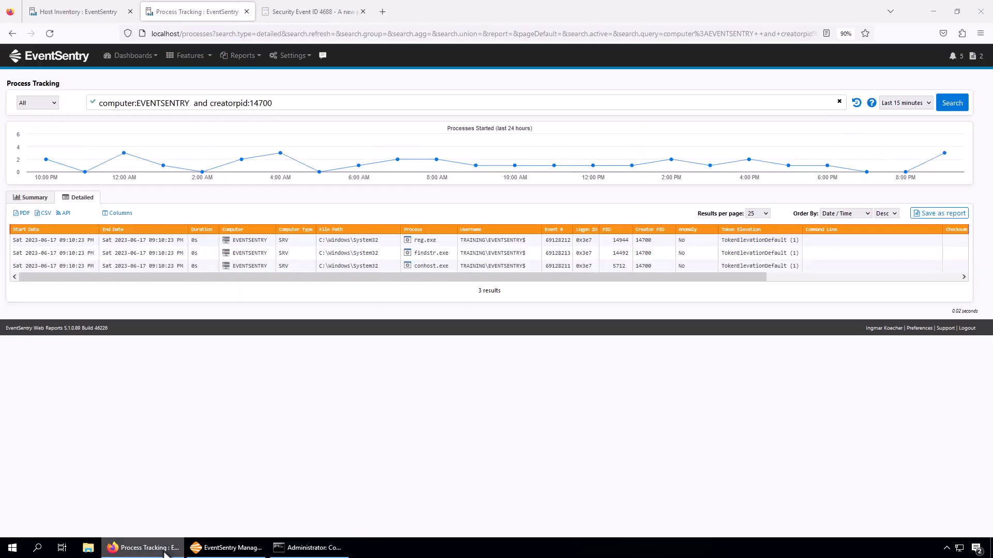
pyautogui.click(13, 33)
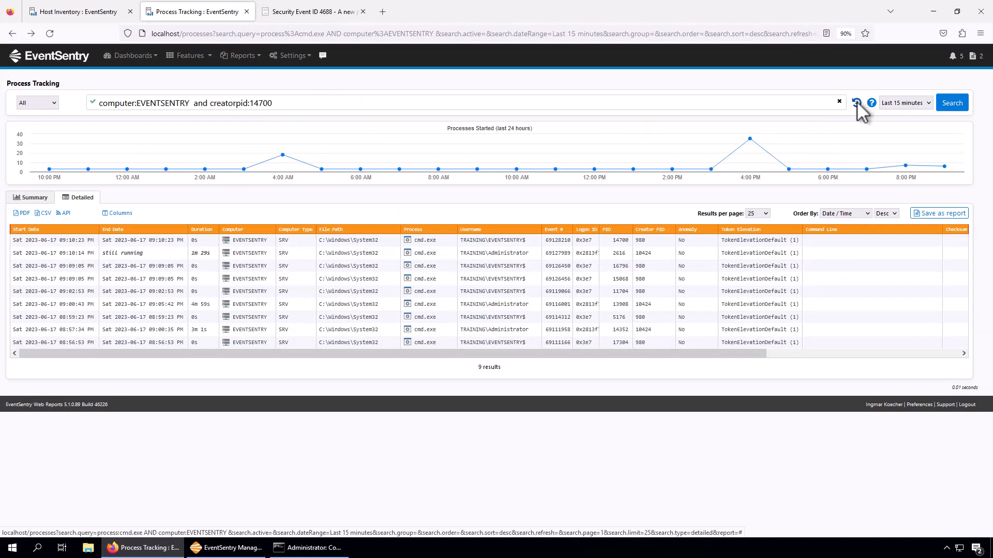
pyautogui.click(857, 102)
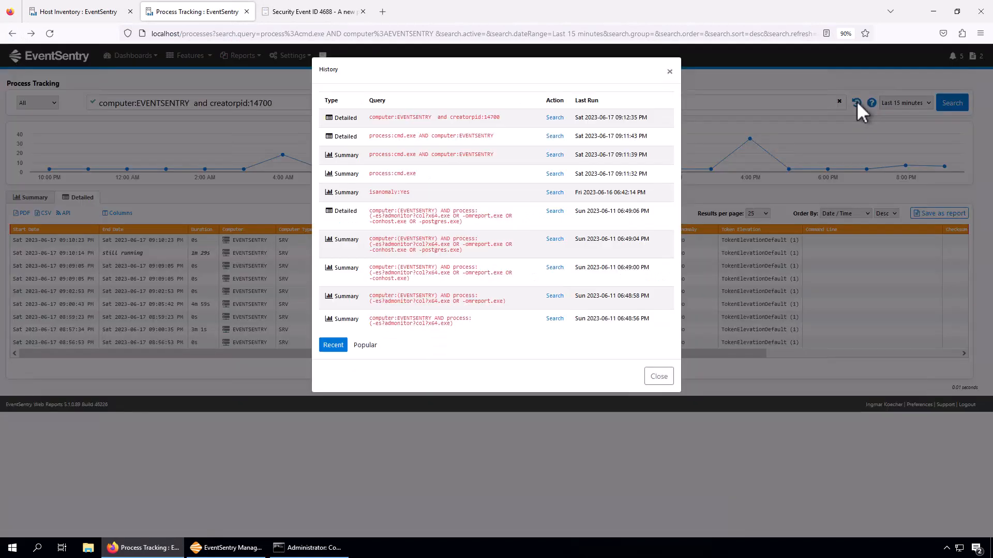
pyautogui.click(429, 136)
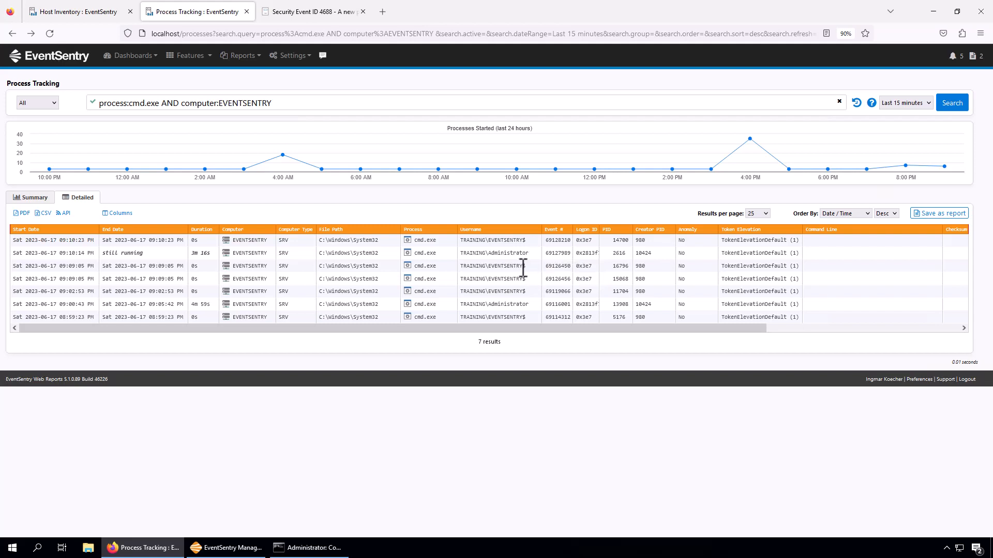
# In the EventSentry Management Console, open the Command Prompt Start filter of the Command Prompt Process Launch event log package
pyautogui.click(228, 549)
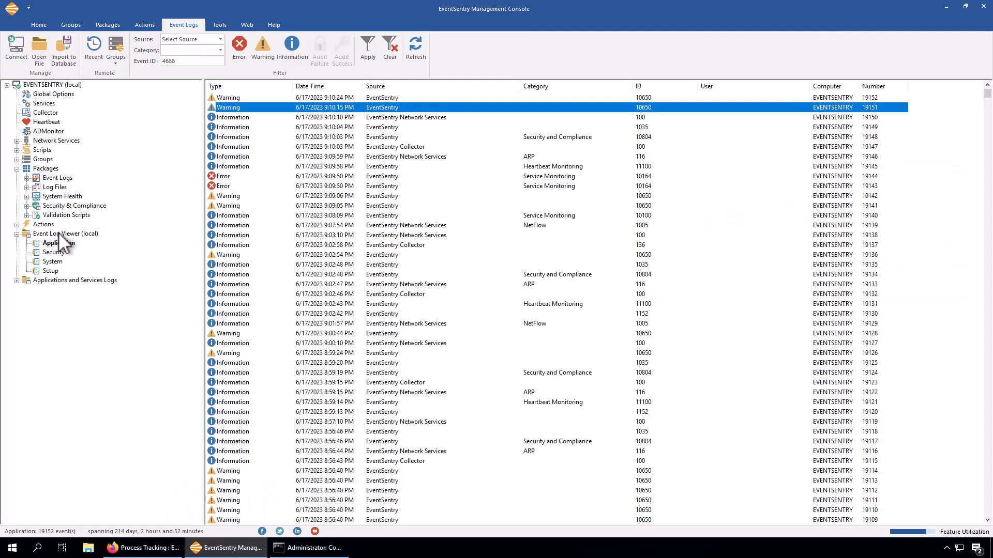
pyautogui.click(26, 178)
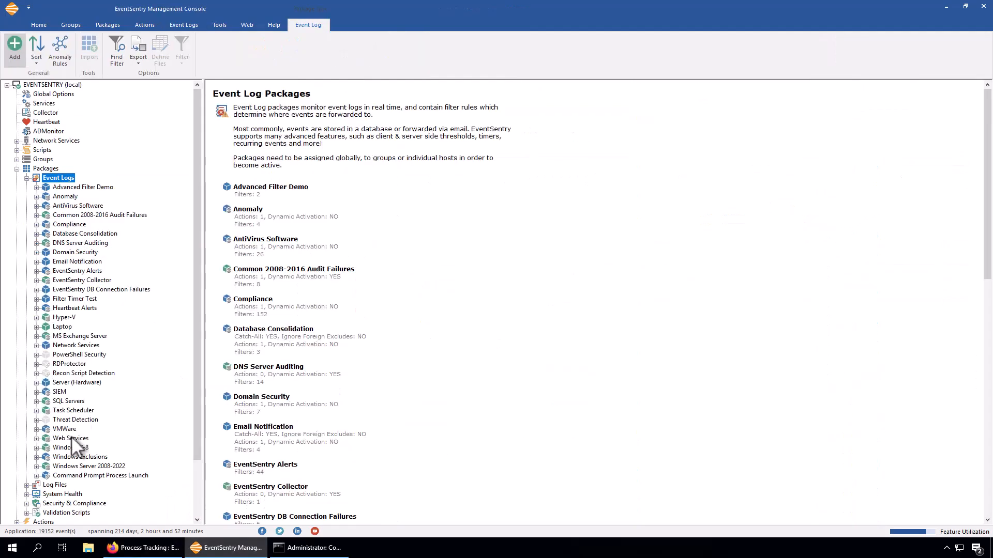
pyautogui.click(36, 476)
pyautogui.click(74, 485)
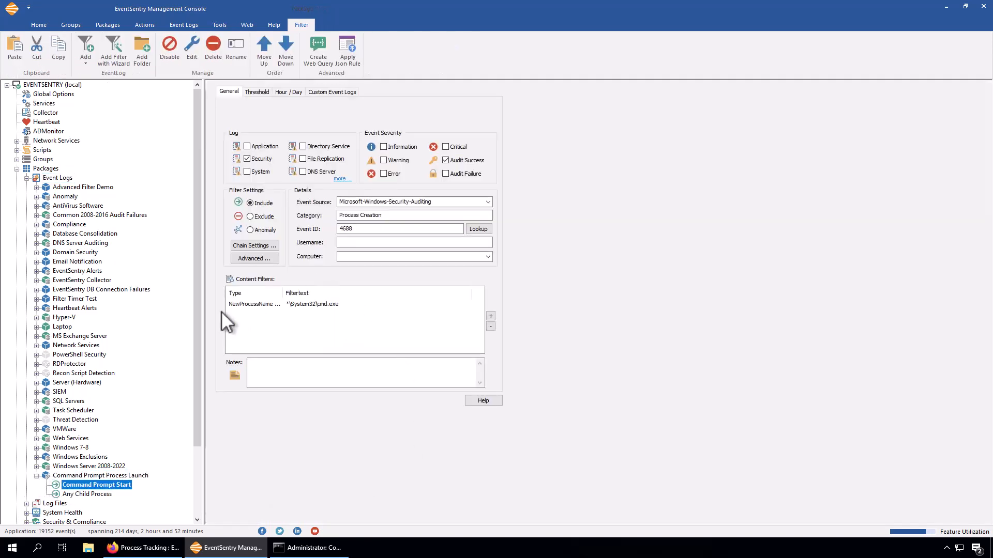
pyautogui.click(491, 315)
pyautogui.click(457, 242)
pyautogui.click(465, 259)
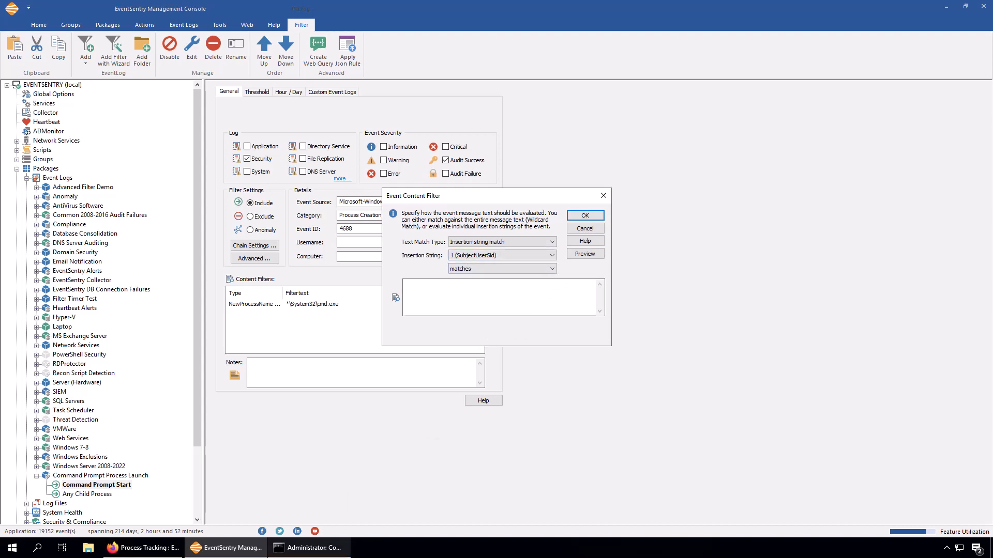
pyautogui.click(164, 551)
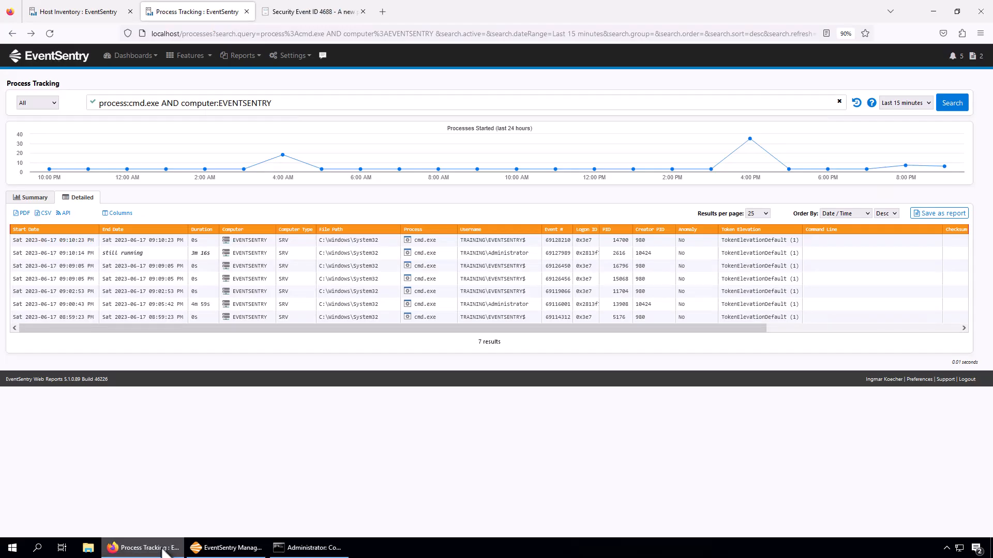
pyautogui.click(164, 551)
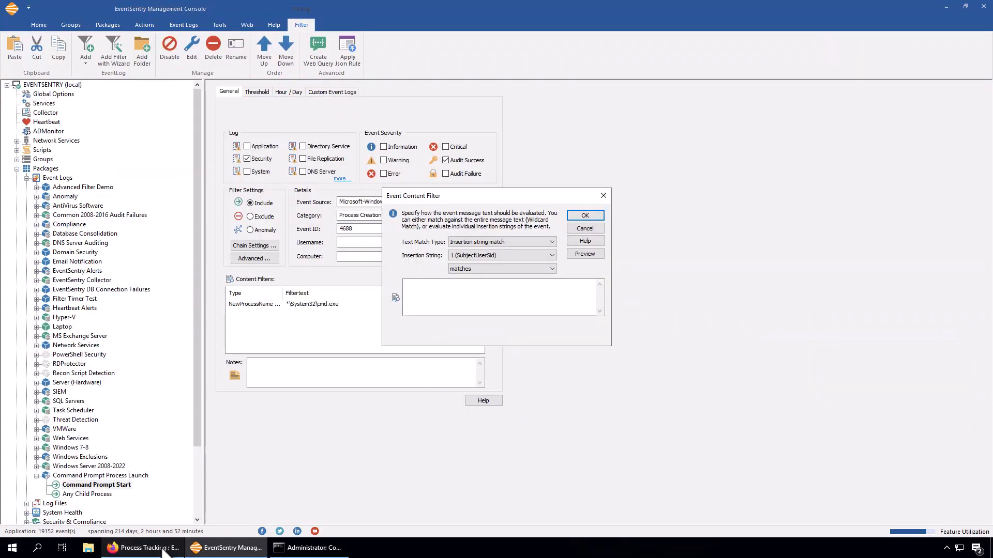
pyautogui.click(552, 256)
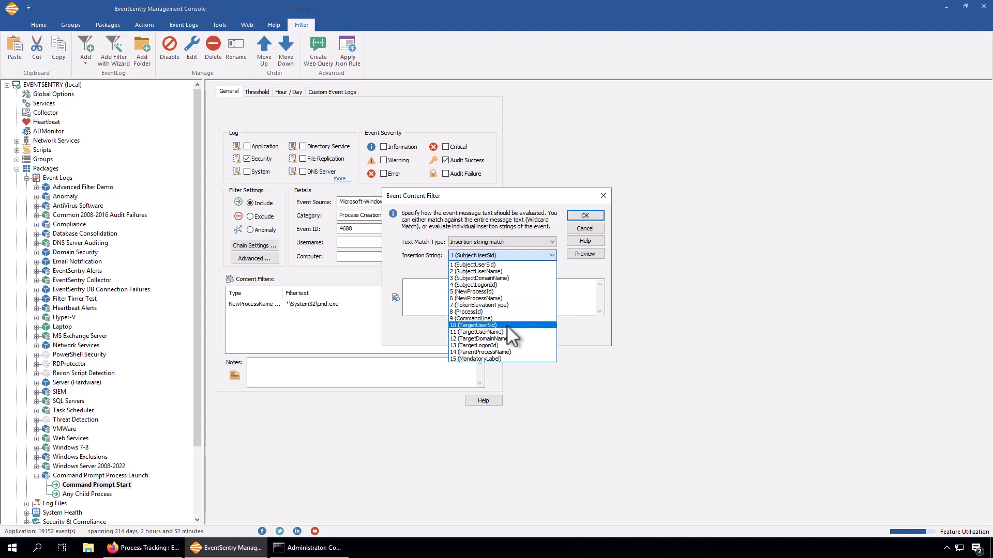
pyautogui.click(509, 326)
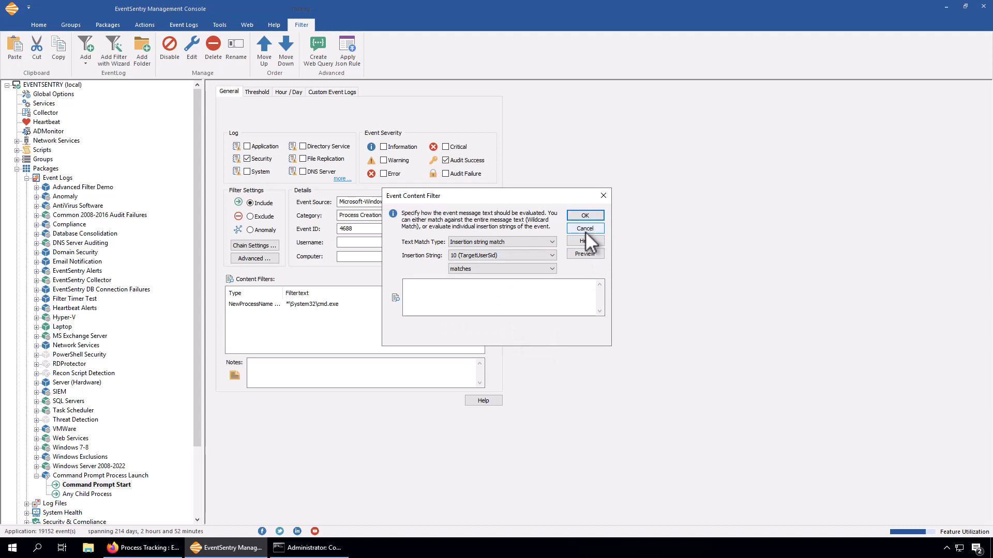
pyautogui.click(585, 229)
# Compare the event 4688 message definition with the 09:10:23 PM cmd.exe event to identify the creator account name's insertion string
pyautogui.click(478, 229)
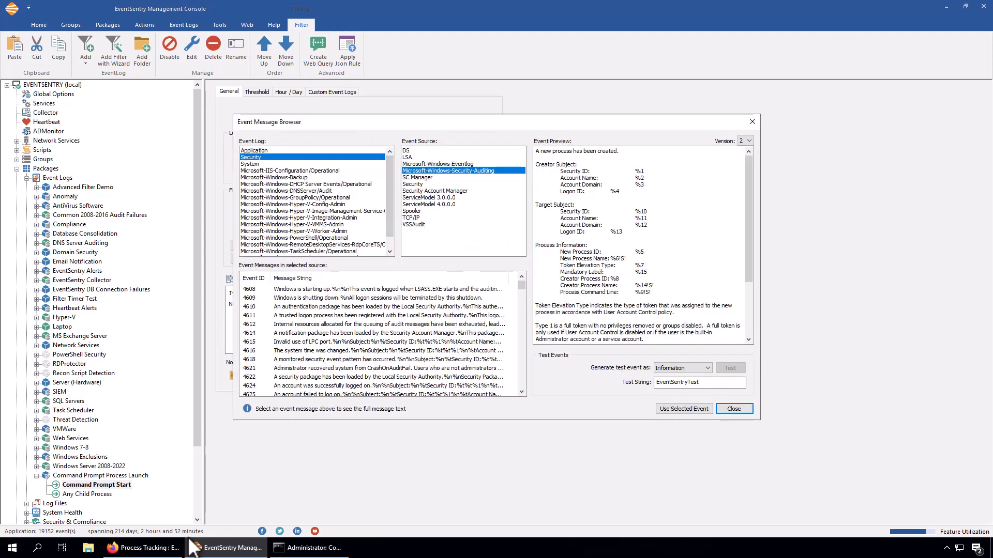
pyautogui.click(150, 548)
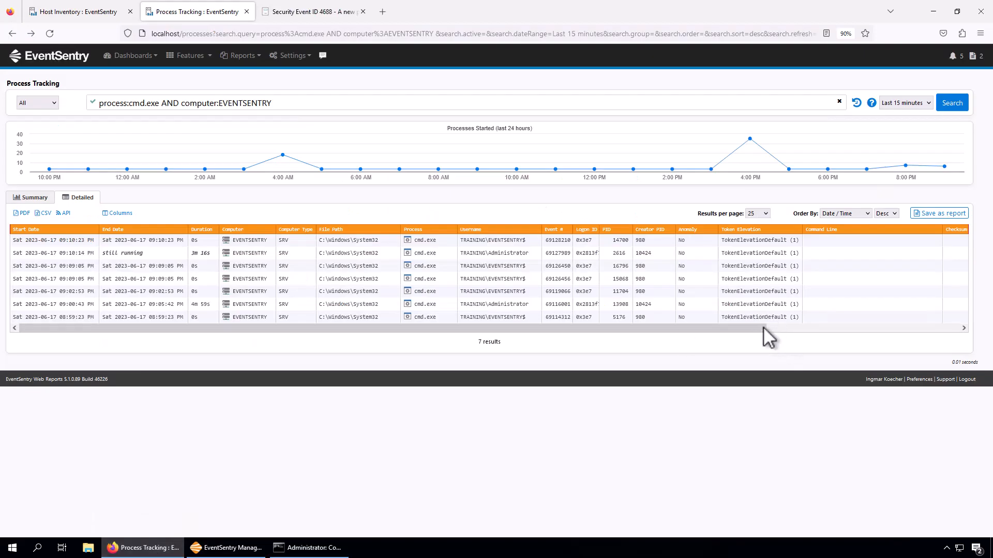
pyautogui.click(556, 241)
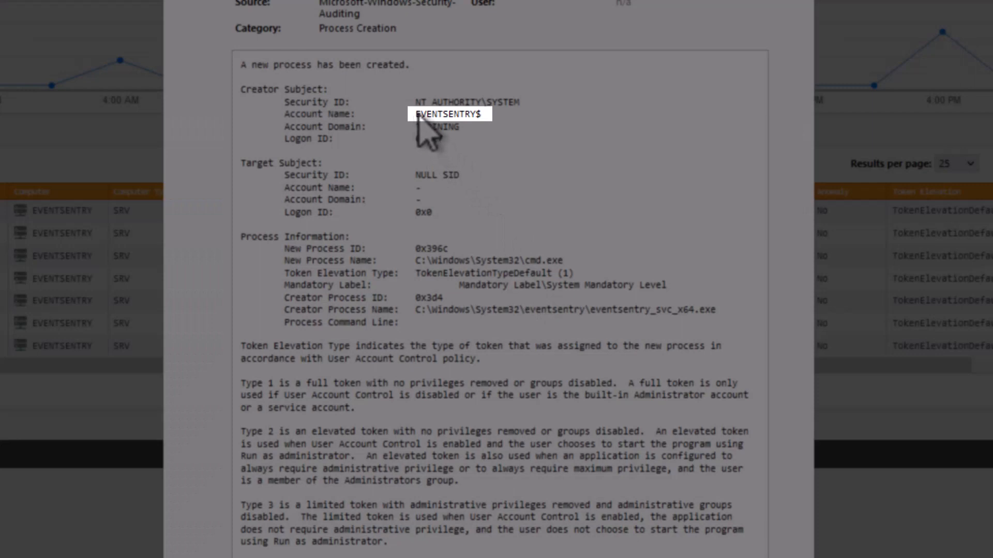
pyautogui.moveTo(415, 114); pyautogui.dragTo(485, 115)
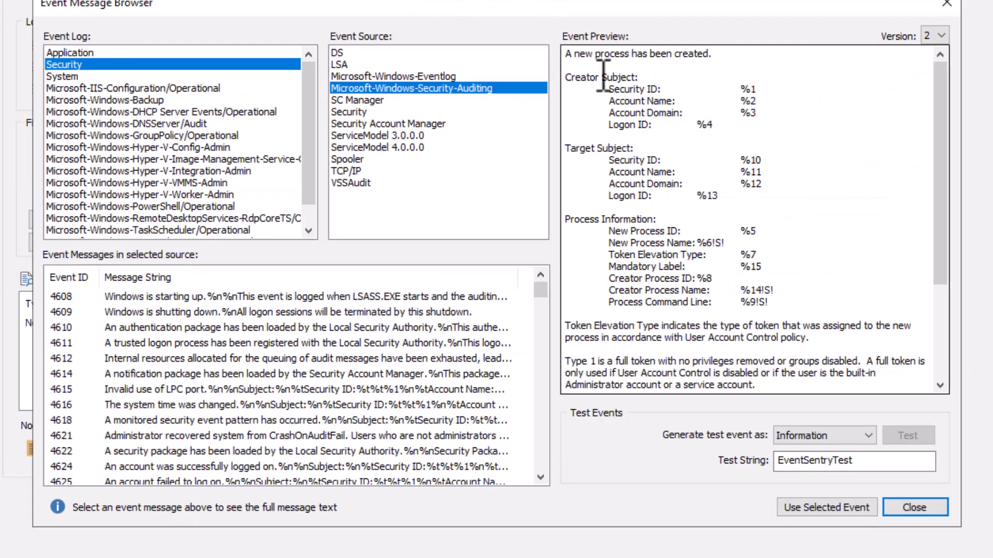
pyautogui.click(926, 508)
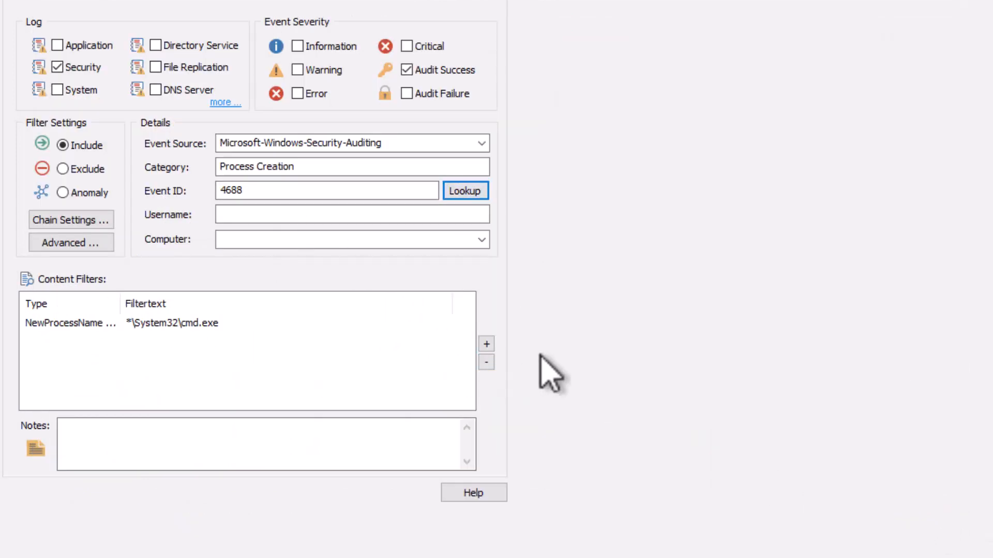
# Add a content filter to Command Prompt Start requiring insertion string 2 (SubjectUserName) to match !*$
pyautogui.click(487, 344)
pyautogui.click(472, 213)
pyautogui.click(435, 242)
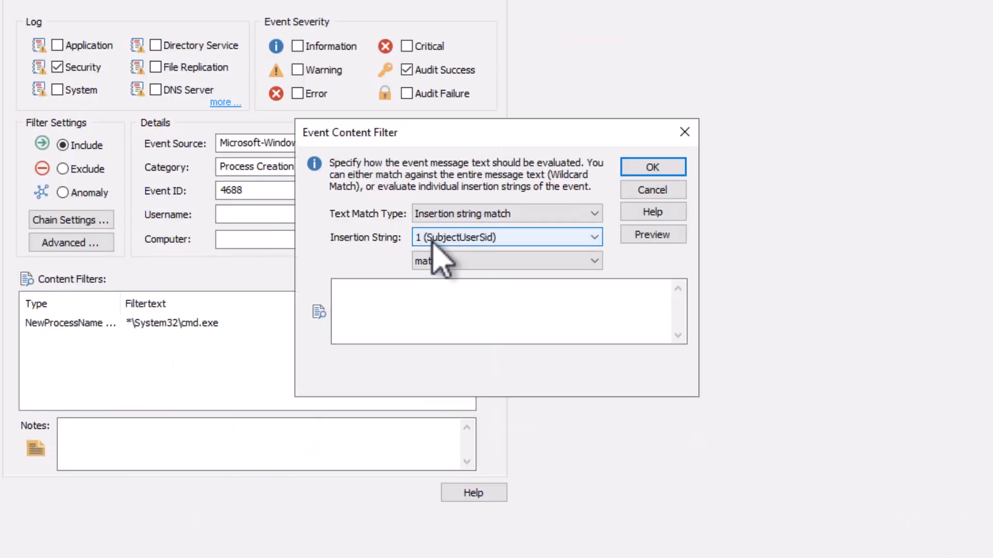
pyautogui.click(465, 237)
pyautogui.click(453, 267)
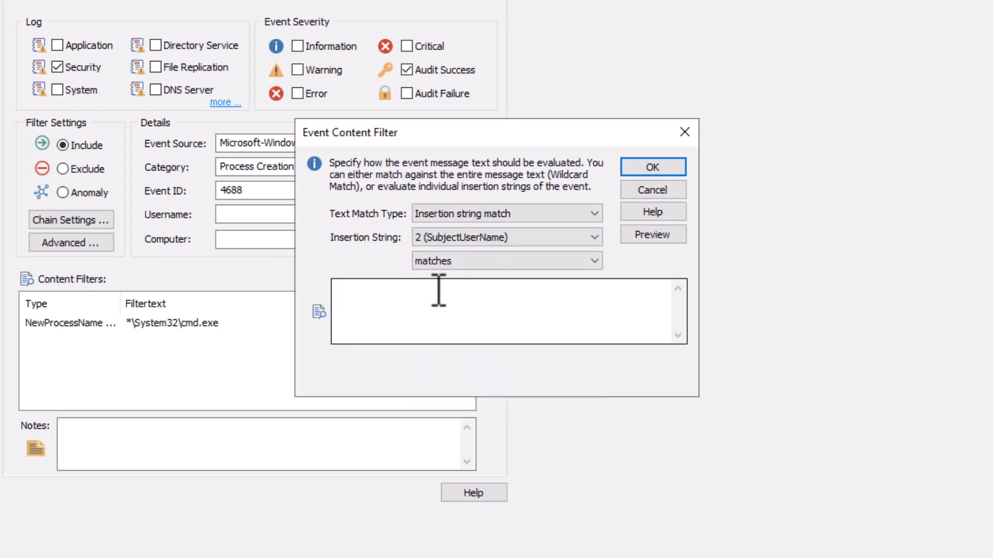
pyautogui.click(419, 309)
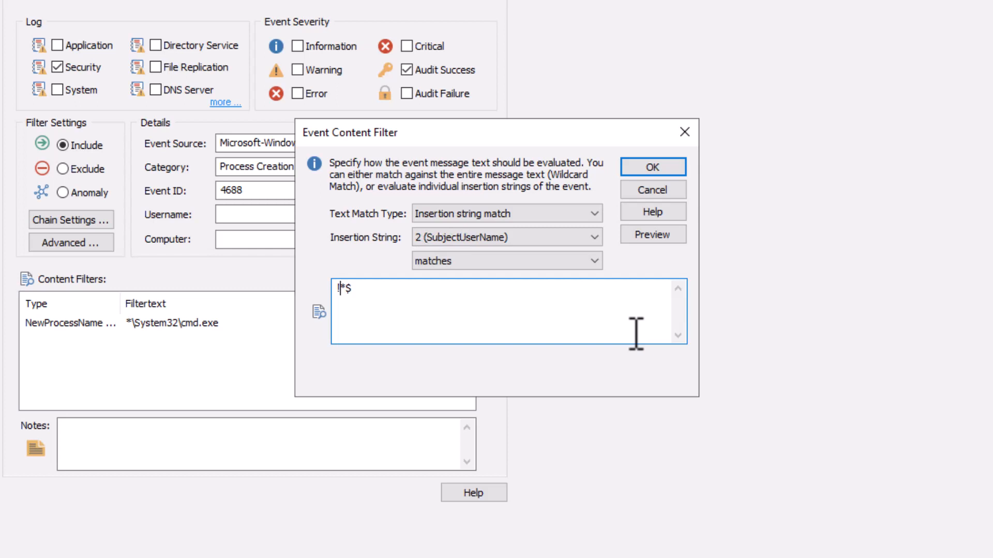
pyautogui.click(653, 169)
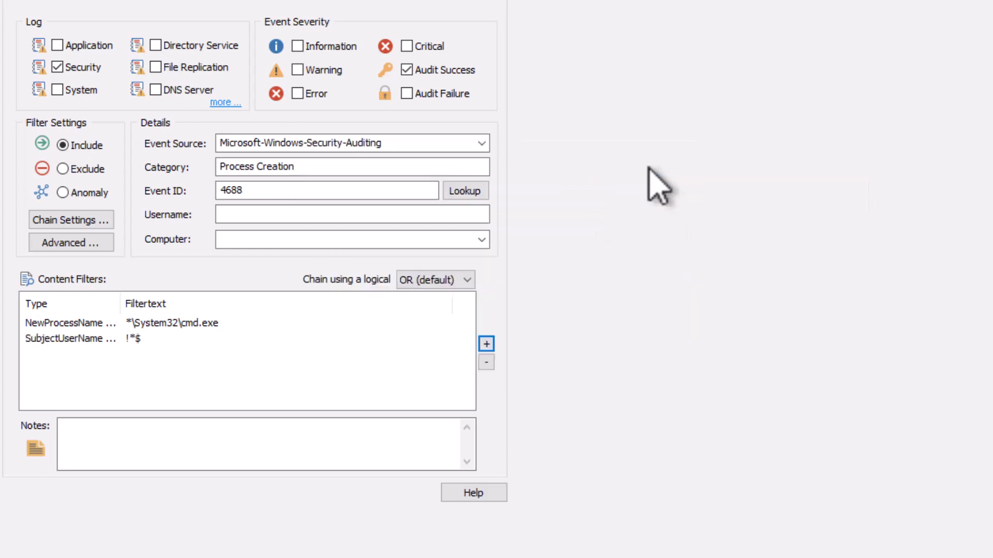
# Chain the content filters using a logical AND, and widen the Type column to review both conditions
pyautogui.click(445, 280)
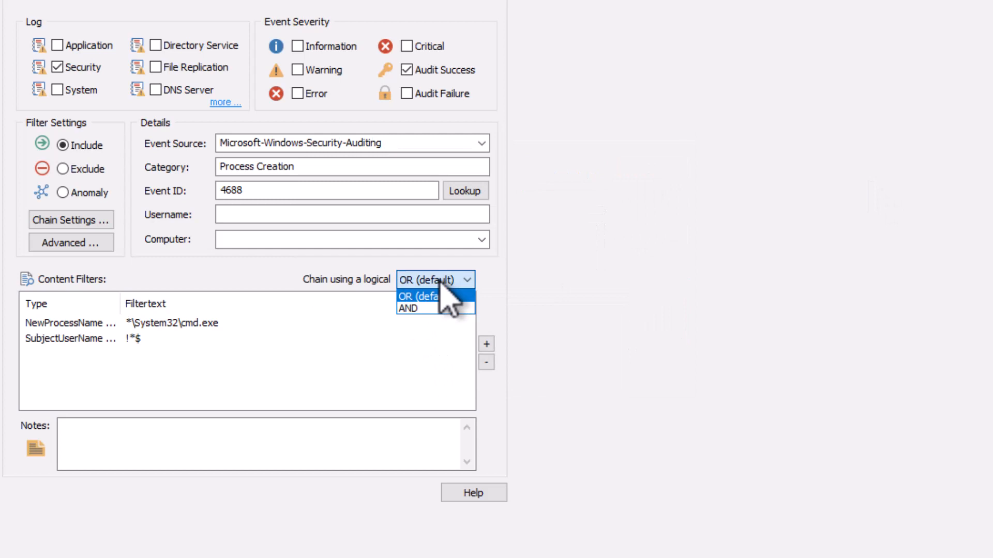
pyautogui.click(418, 309)
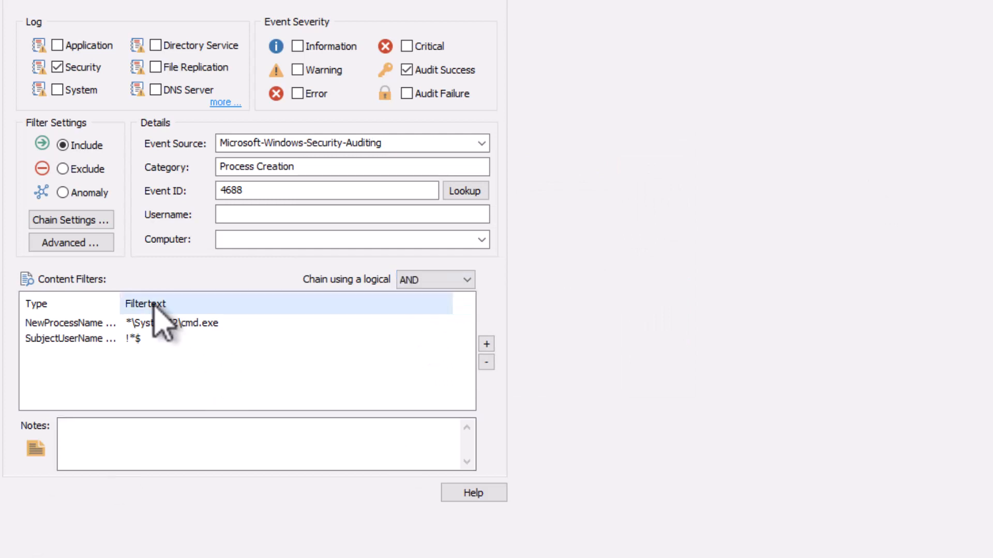
pyautogui.moveTo(121, 304); pyautogui.dragTo(194, 304)
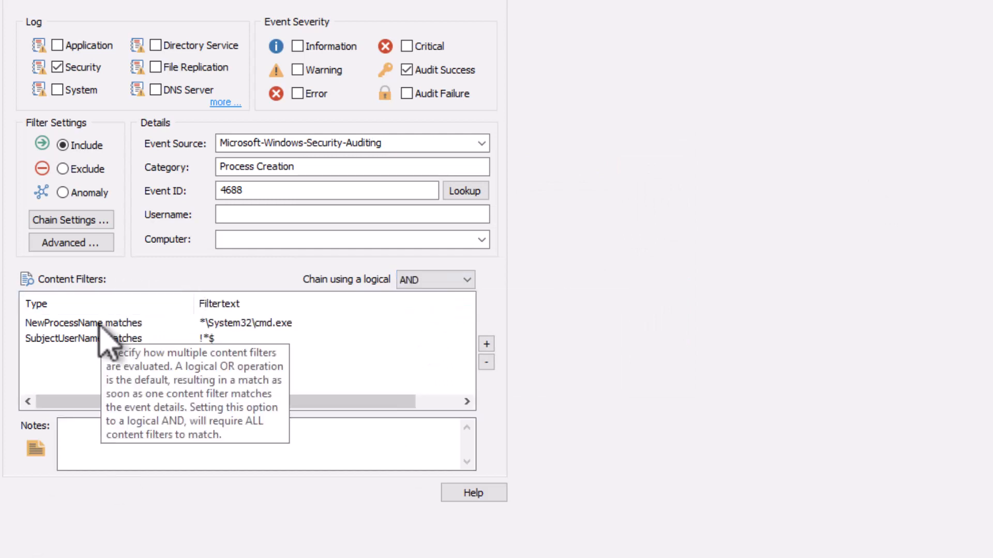
pyautogui.click(97, 324)
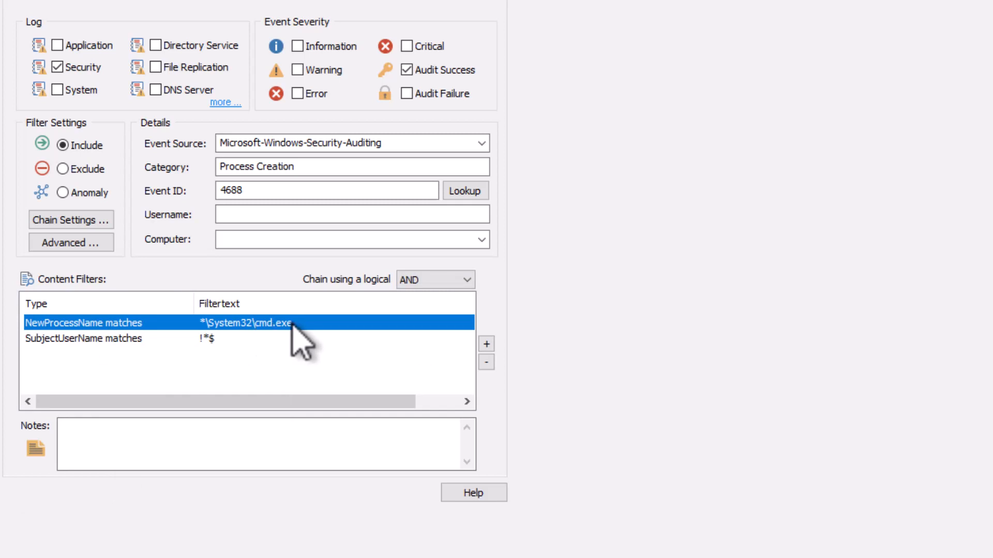
# Return to the Command Prompt Process Launch package and save the configuration with the updated content filters
pyautogui.click(120, 339)
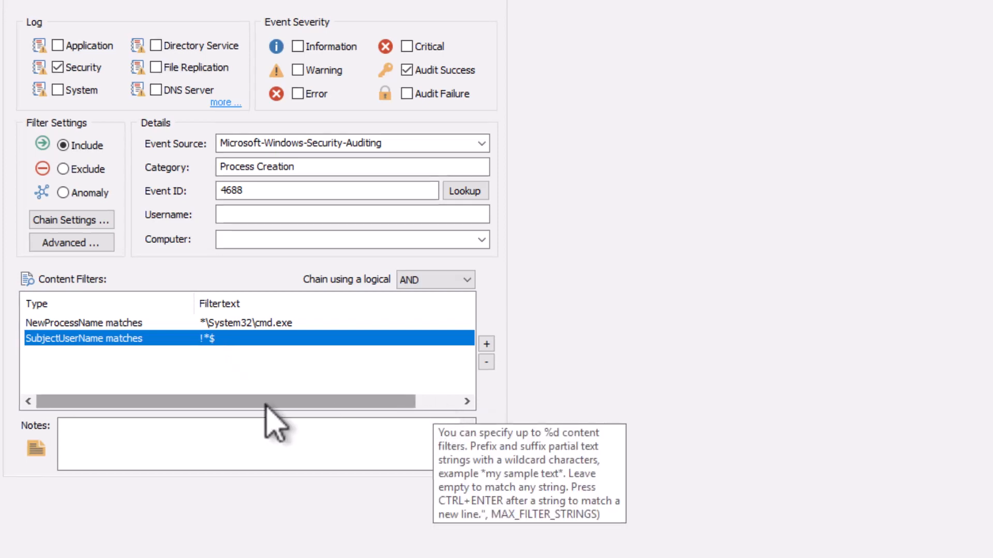
pyautogui.click(37, 476)
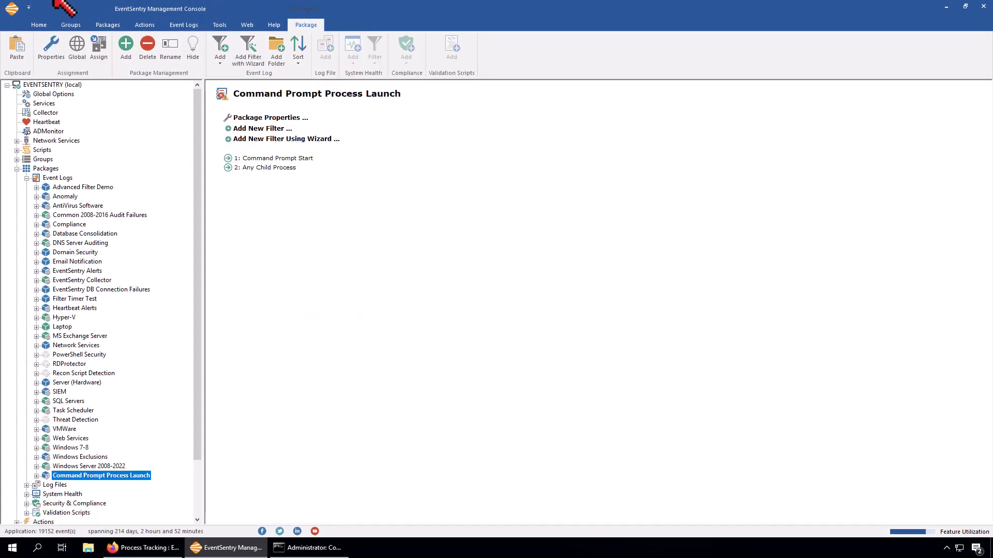
pyautogui.click(39, 26)
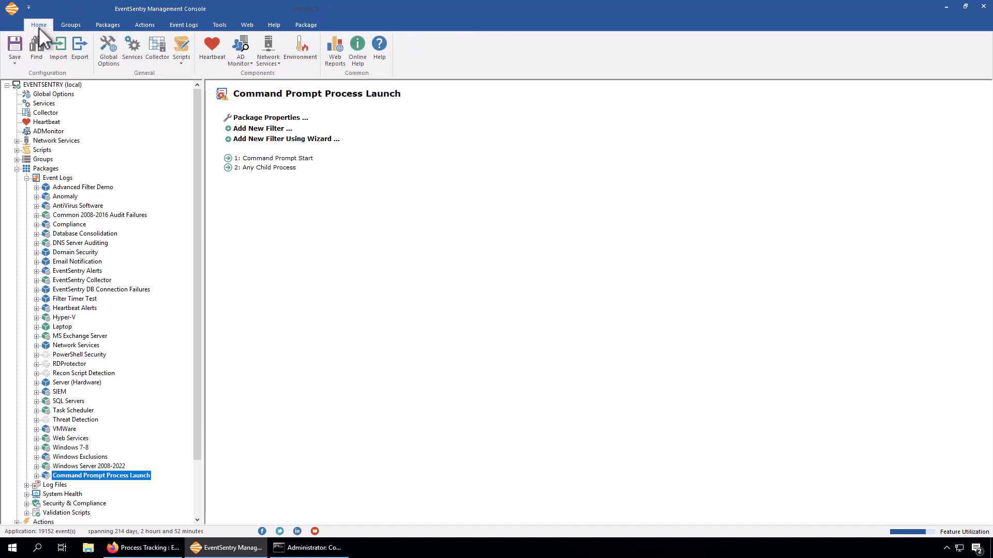
pyautogui.click(14, 64)
pyautogui.click(29, 90)
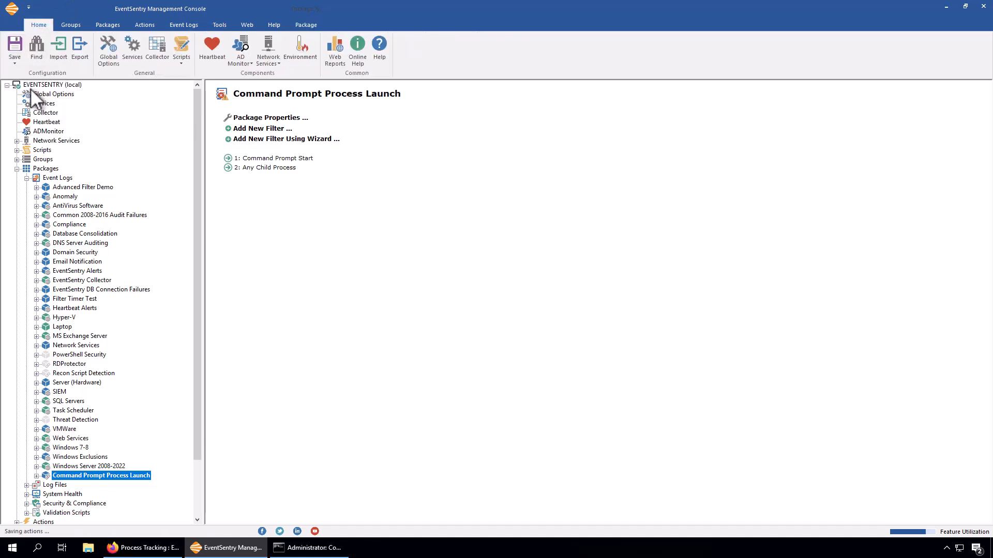
# Examine the newest EventSentry event, ID 1036, in the local Application log to check that the agent applied the saved configuration
pyautogui.click(197, 486)
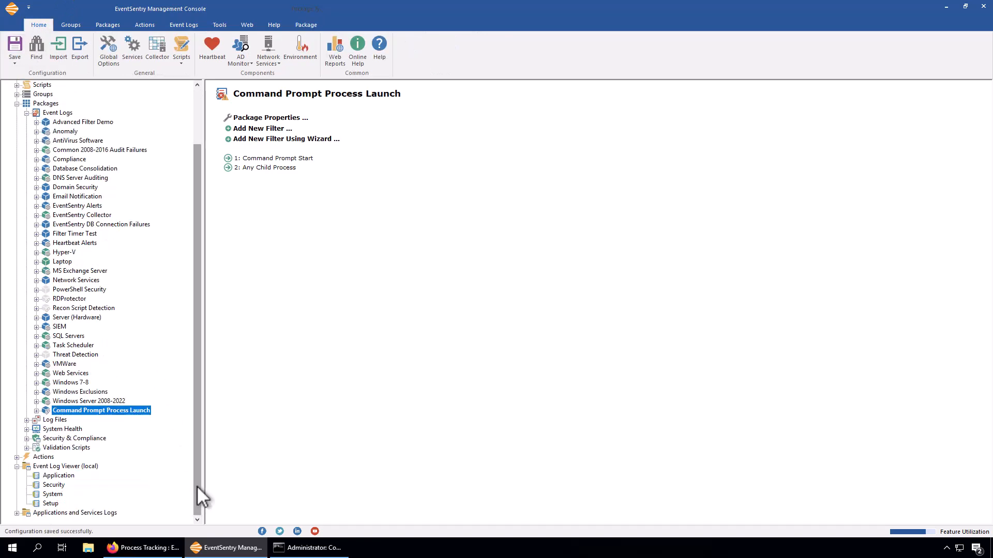
pyautogui.click(52, 476)
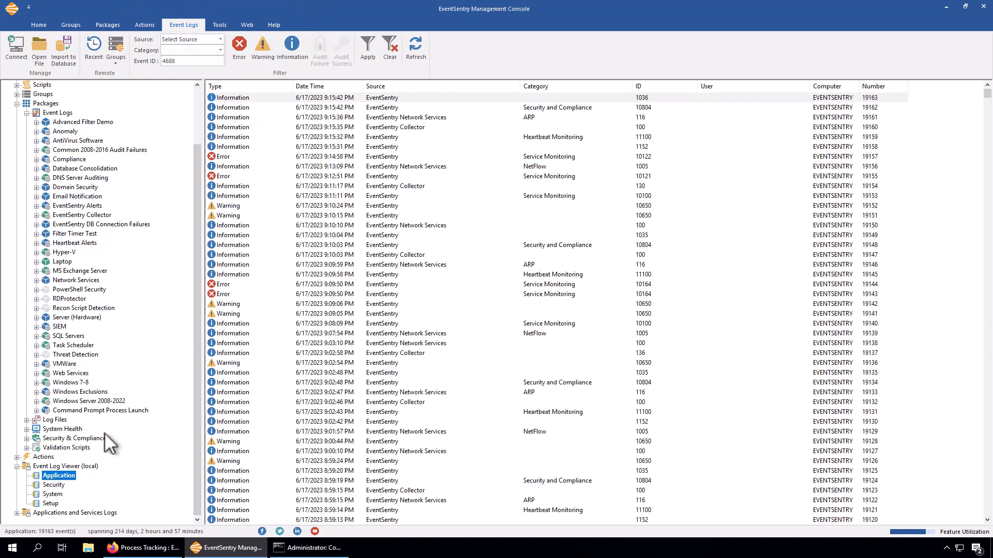
pyautogui.doubleClick(416, 98)
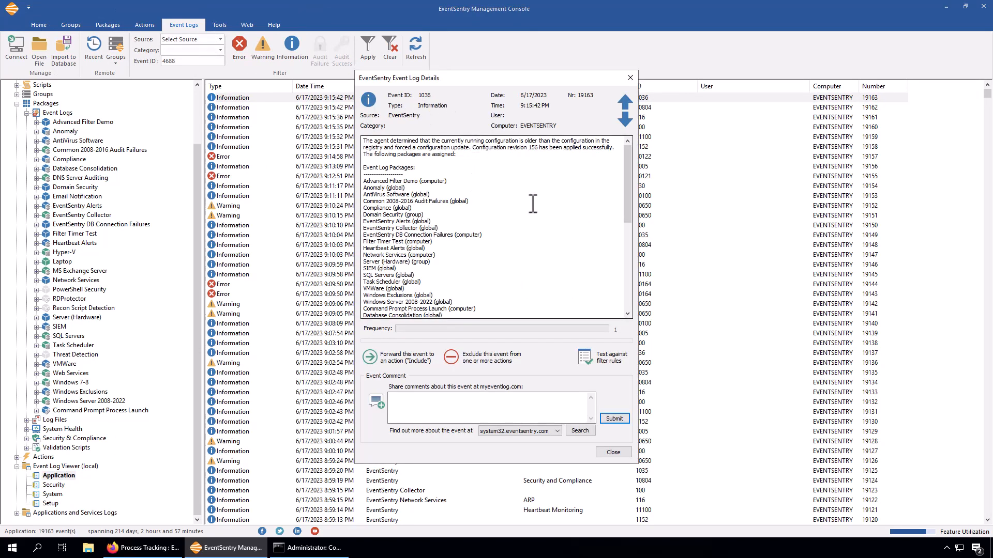
pyautogui.click(630, 76)
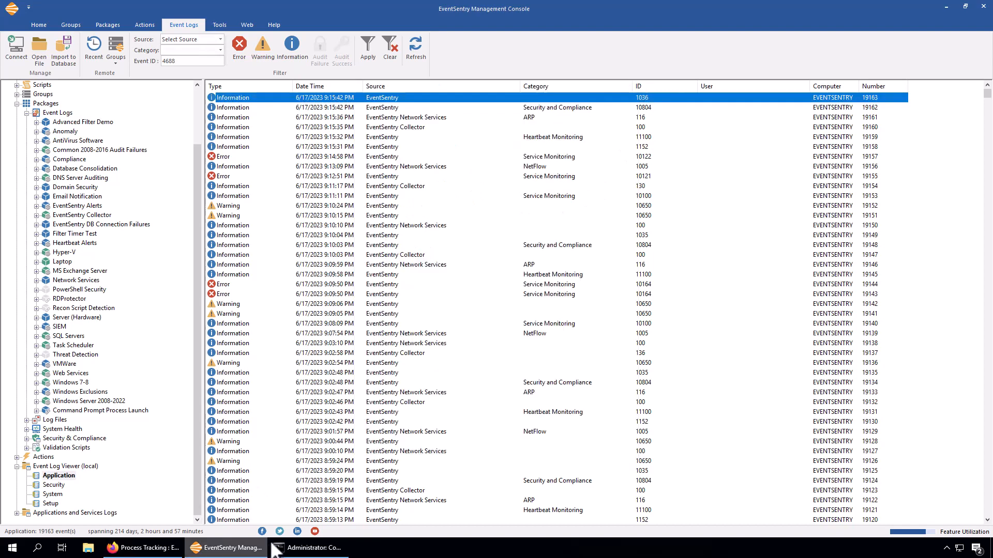
# Close the existing Command Prompt window and reload the local Application log
pyautogui.rightClick(304, 546)
pyautogui.click(302, 527)
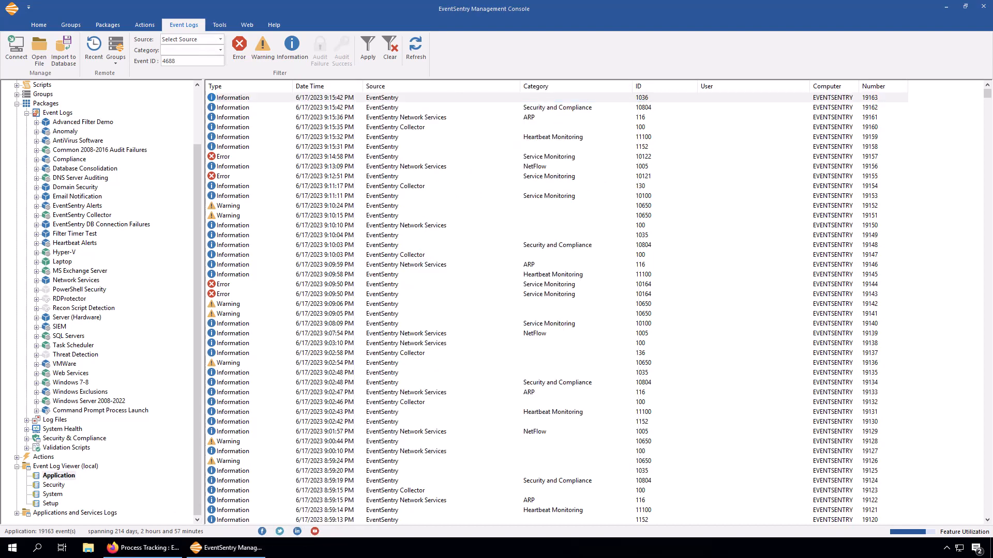
pyautogui.click(66, 475)
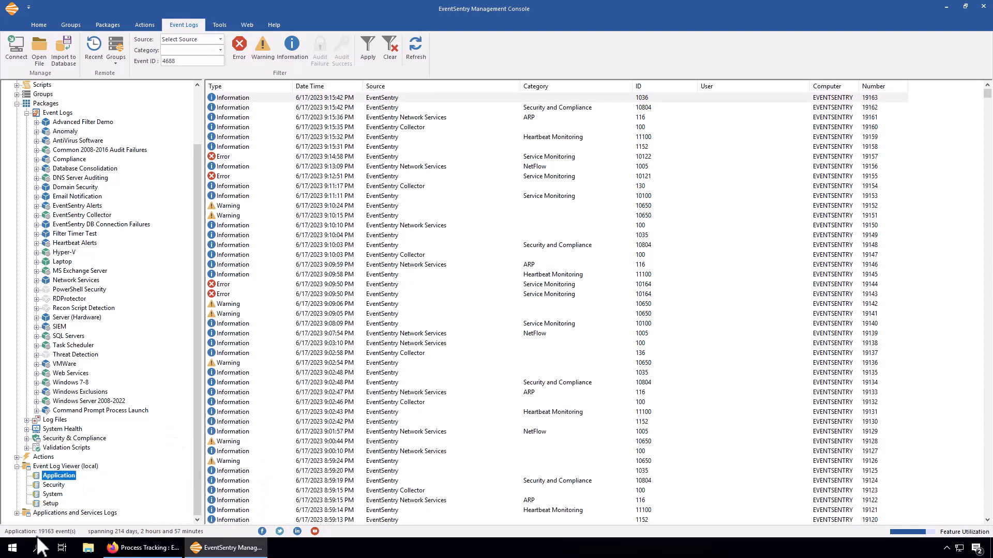
# Open a new Command Prompt, run ping without arguments, and minimize the window
pyautogui.click(12, 548)
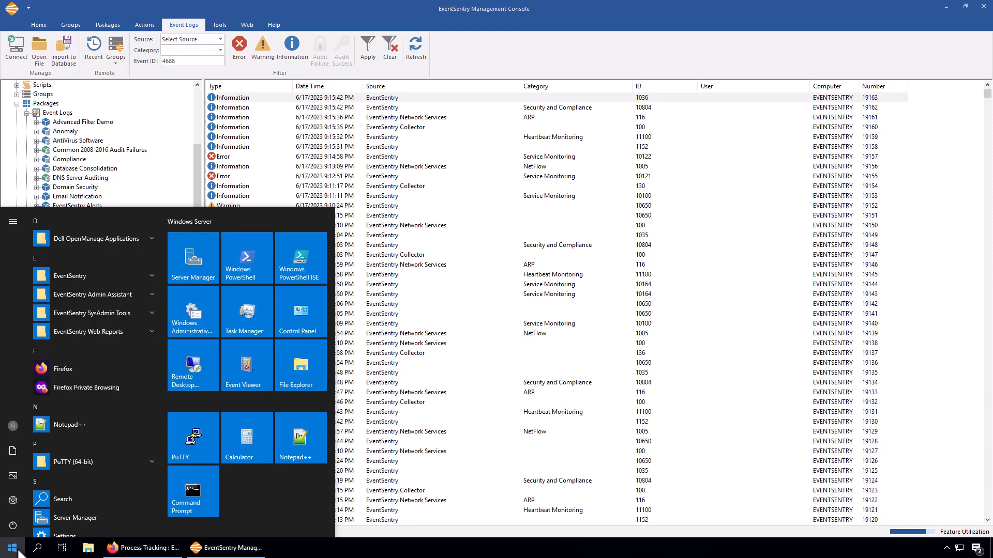
pyautogui.click(192, 491)
pyautogui.write('pin')
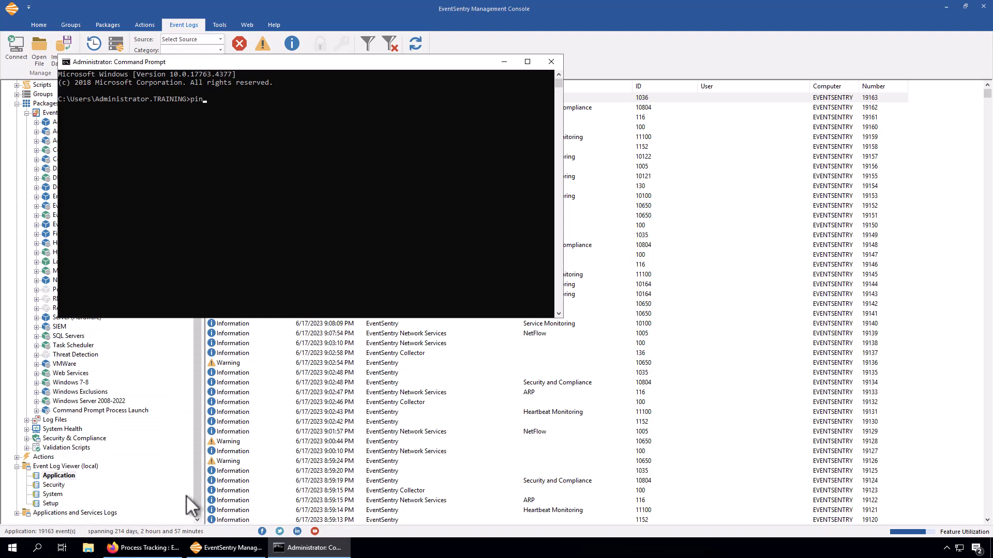
pyautogui.write('g')
pyautogui.press('Return')
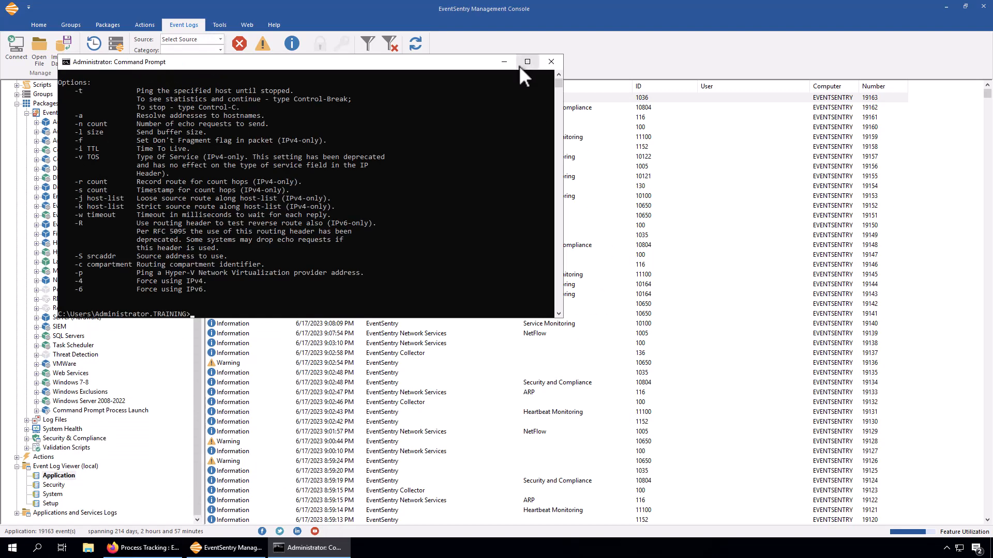
pyautogui.click(505, 62)
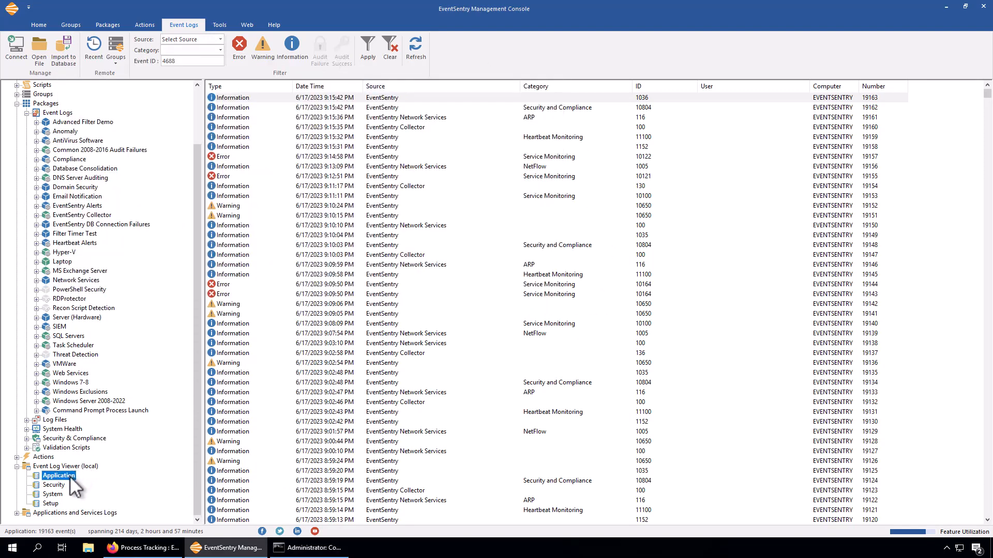
# Examine the newest event 10650 in the Application log for the hexadecimal process ID in its insertion strings
pyautogui.doubleClick(430, 98)
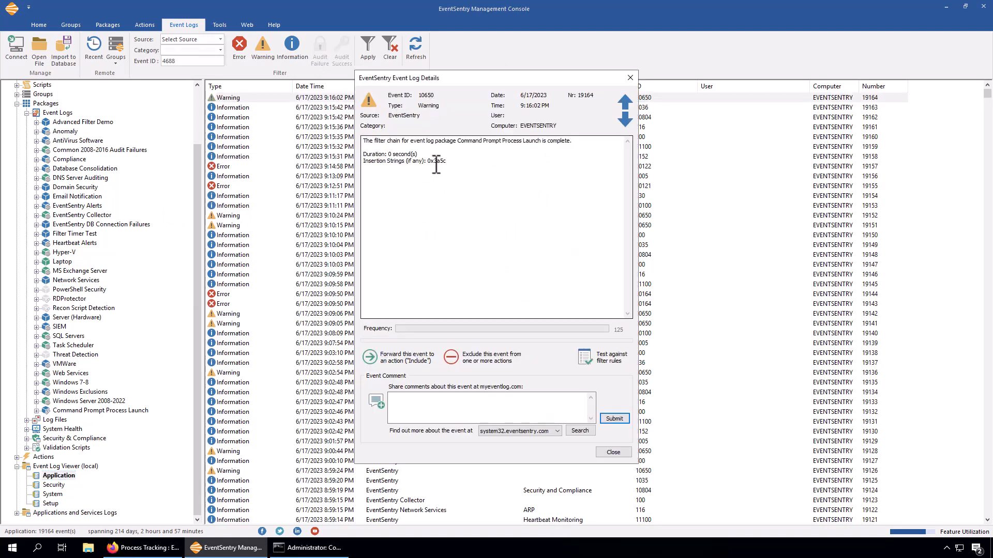
pyautogui.click(436, 164)
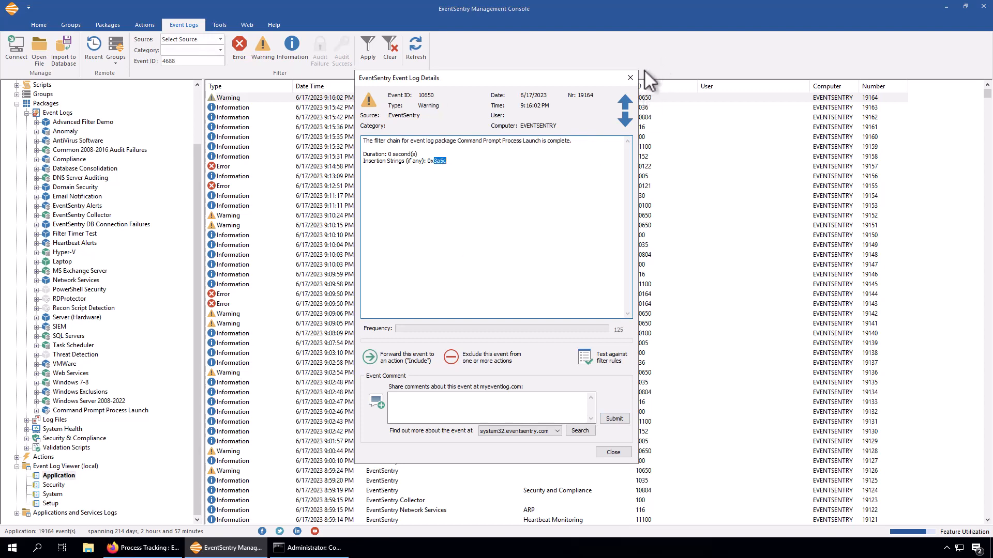
pyautogui.click(630, 77)
# Refresh the cmd.exe search on the Process Tracking page in Firefox and convert the newest instance's PID, 14940, to hexadecimal in Calculator's Programmer mode
pyautogui.click(150, 548)
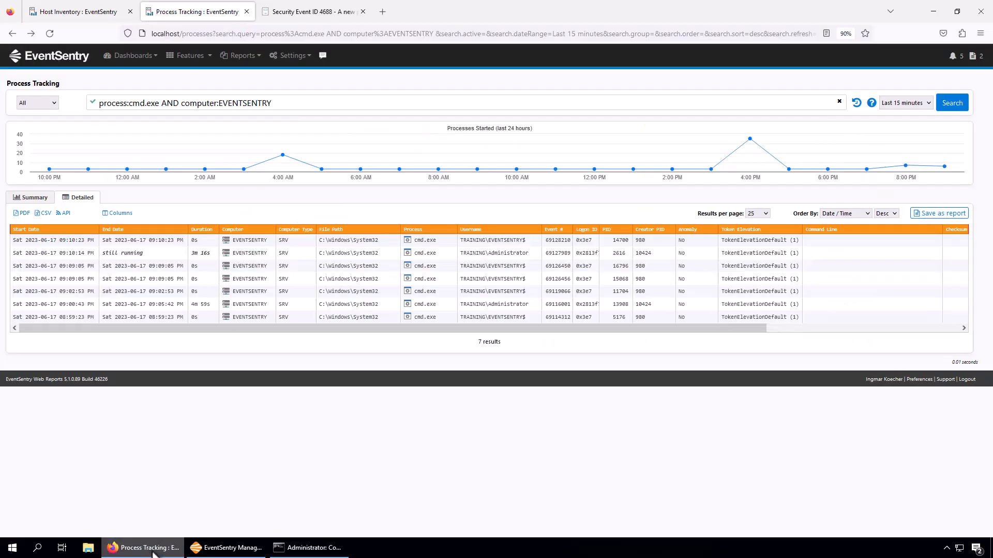
pyautogui.click(950, 105)
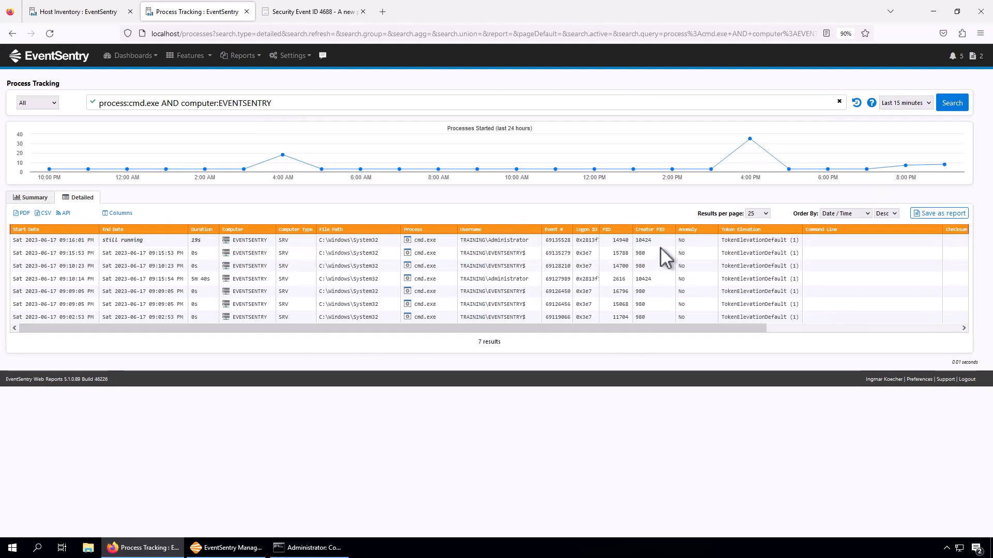
pyautogui.click(12, 547)
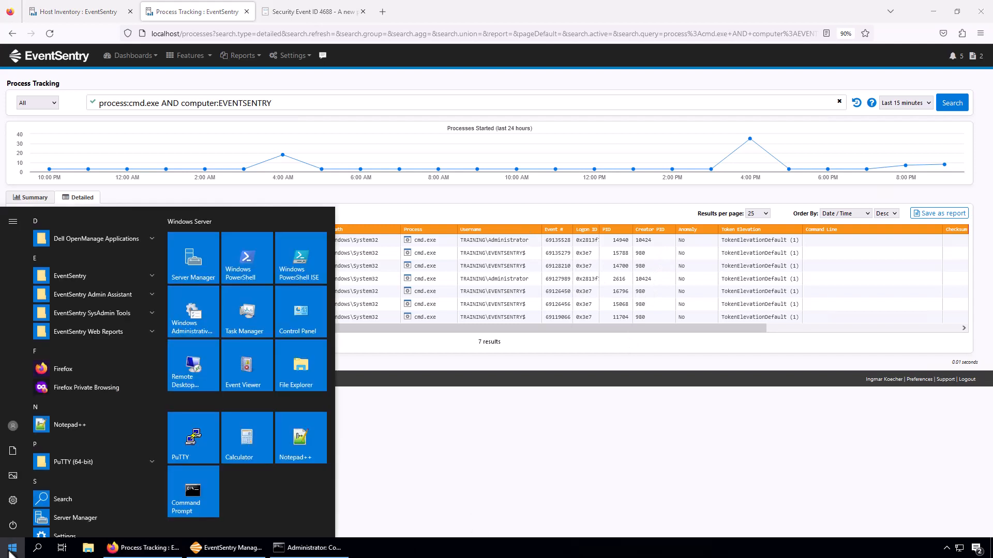
pyautogui.click(257, 444)
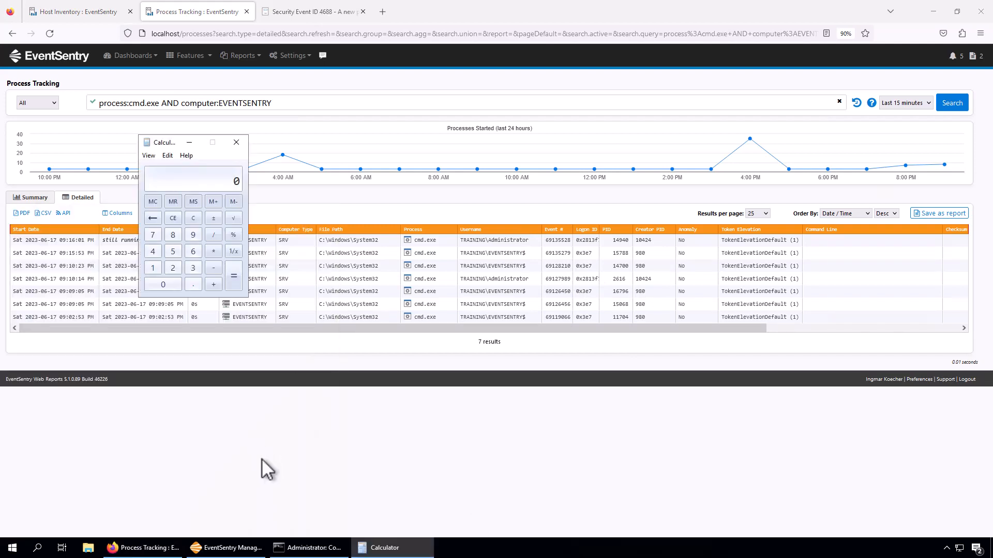
pyautogui.click(148, 155)
pyautogui.click(169, 191)
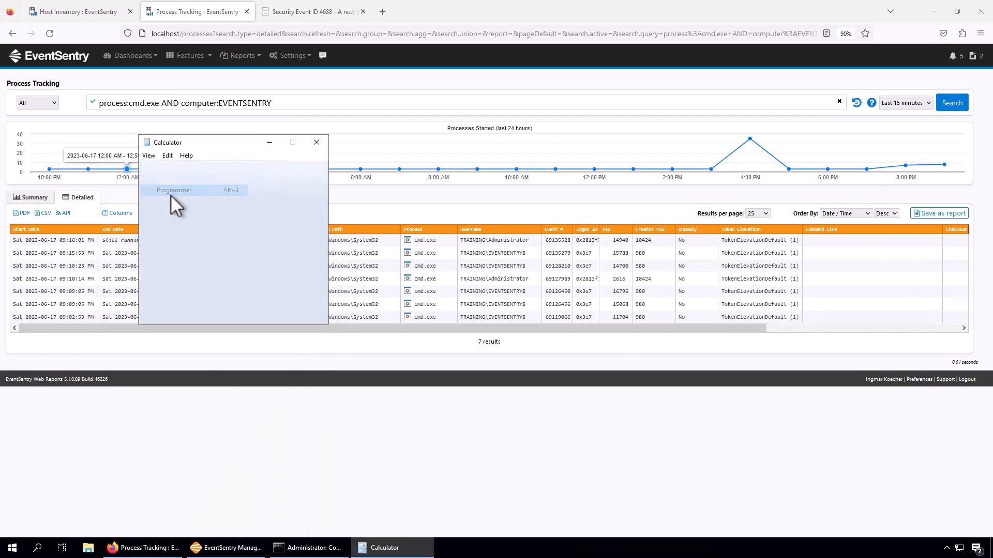
pyautogui.moveTo(208, 142); pyautogui.dragTo(173, 301)
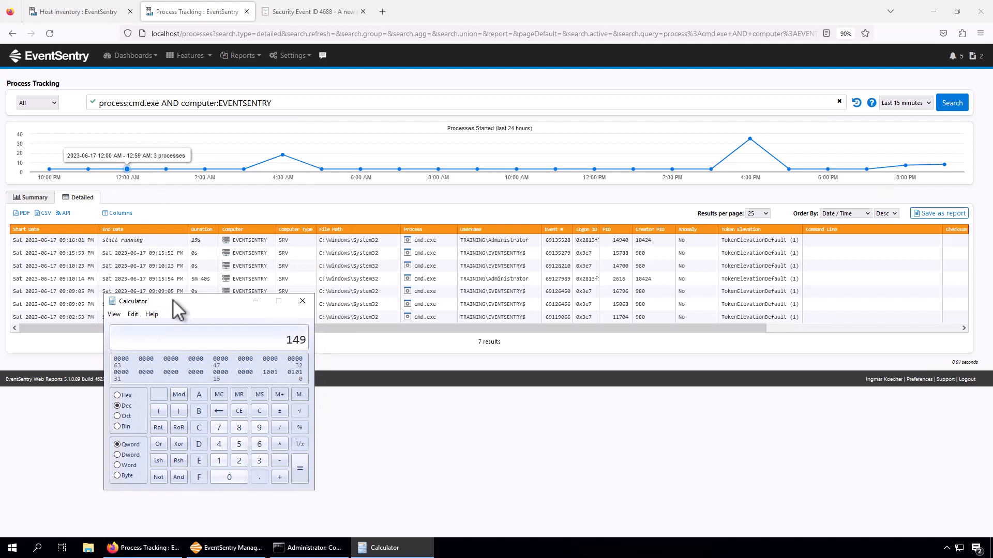
pyautogui.click(127, 396)
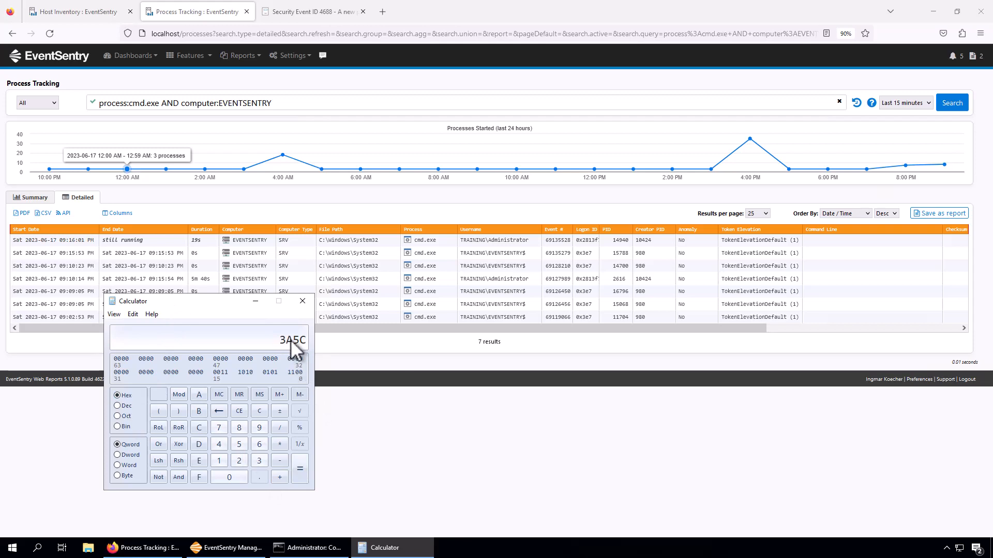
# Compare the insertion string of the newest event 10650 in EventSentry with the hexadecimal value in Calculator
pyautogui.click(224, 551)
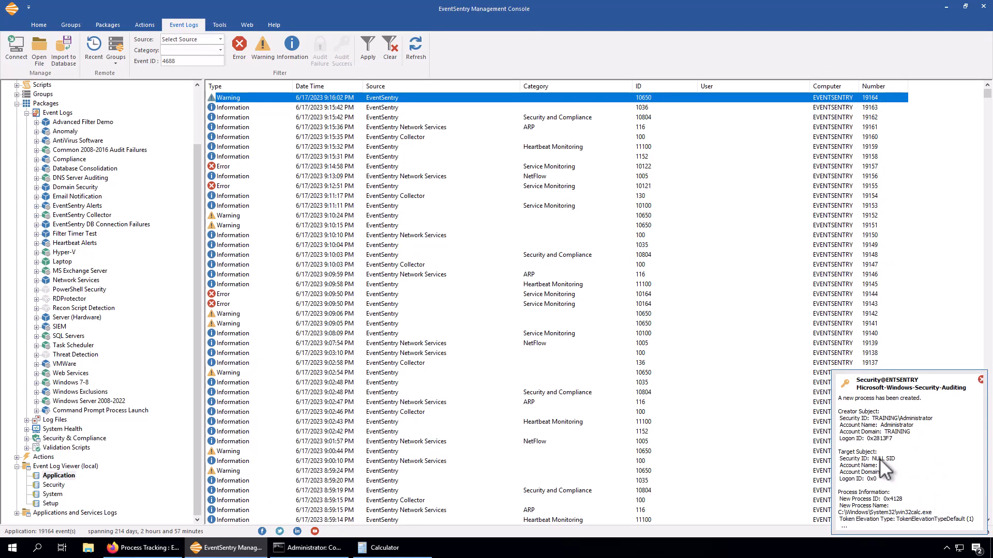
pyautogui.doubleClick(700, 97)
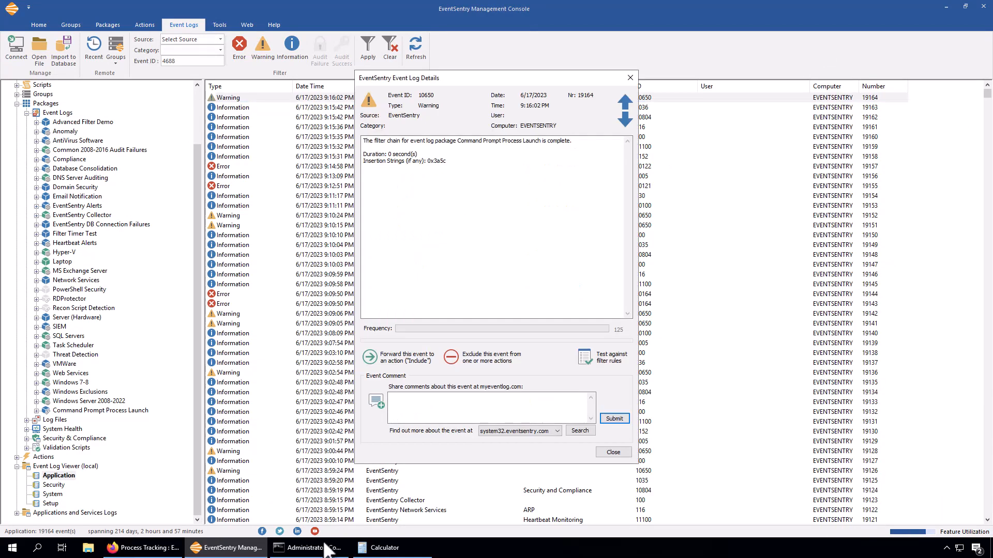
pyautogui.click(388, 547)
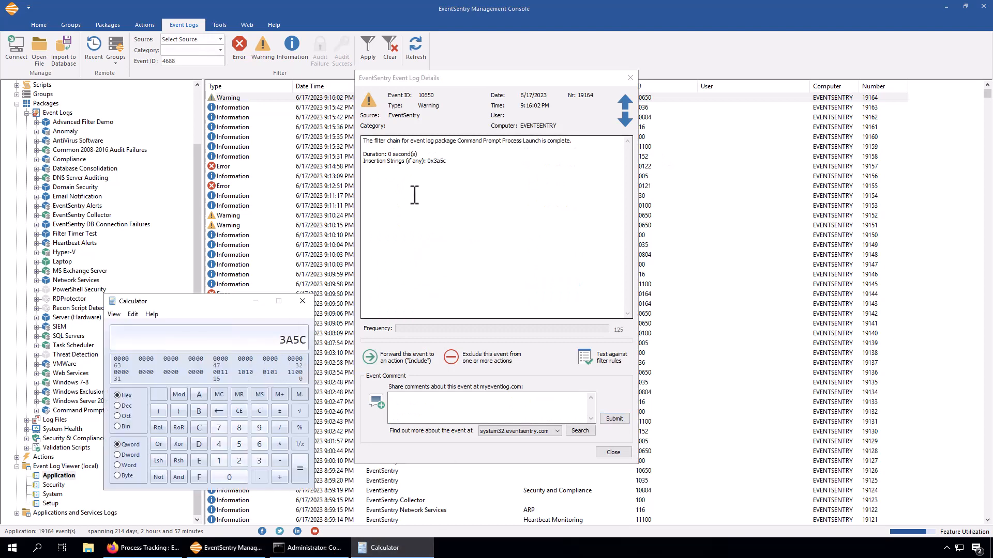
# In Process Tracking, widen the Logon ID column and search for process:cmd.exe AND computer:EVENTSENTRY AND creatorpid:14940
pyautogui.click(143, 548)
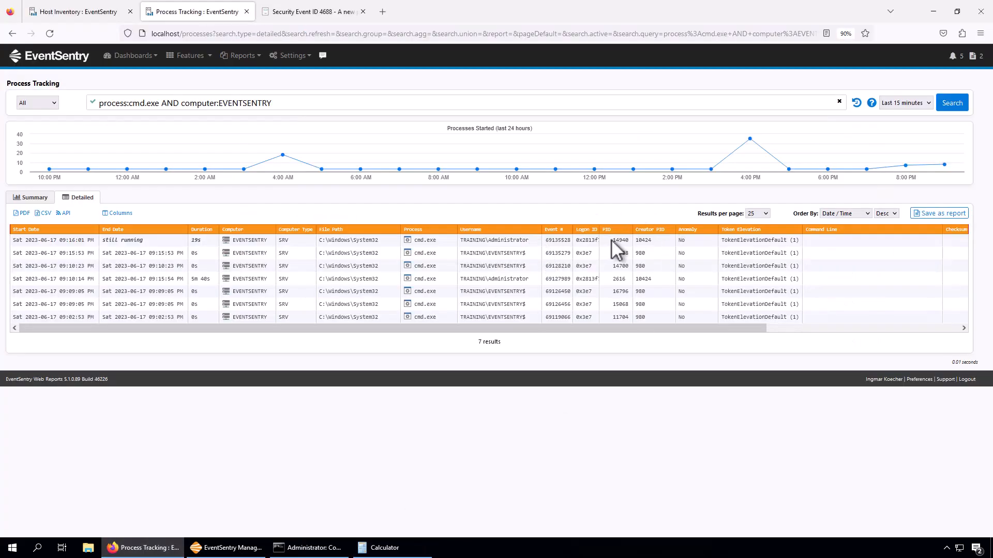
pyautogui.moveTo(599, 231); pyautogui.dragTo(615, 231)
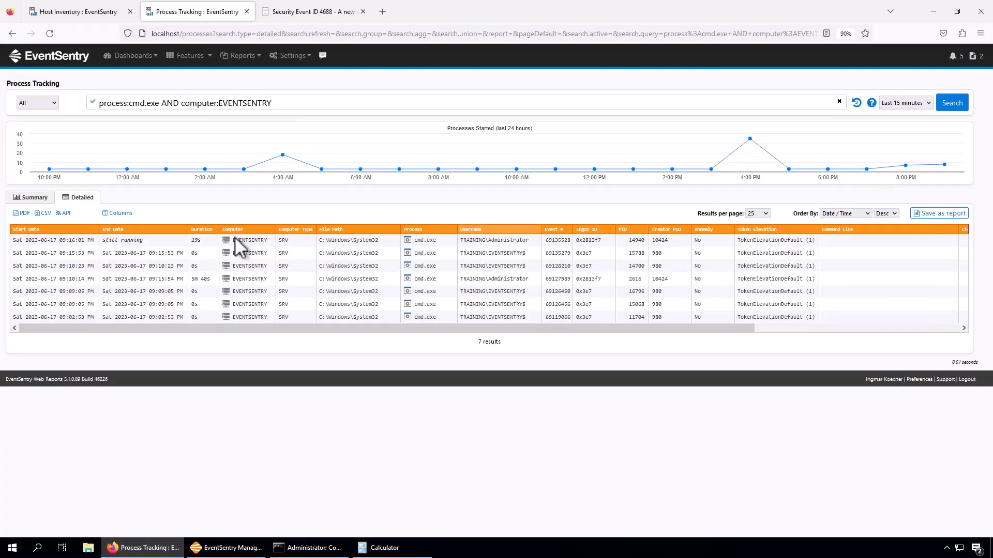
pyautogui.click(290, 105)
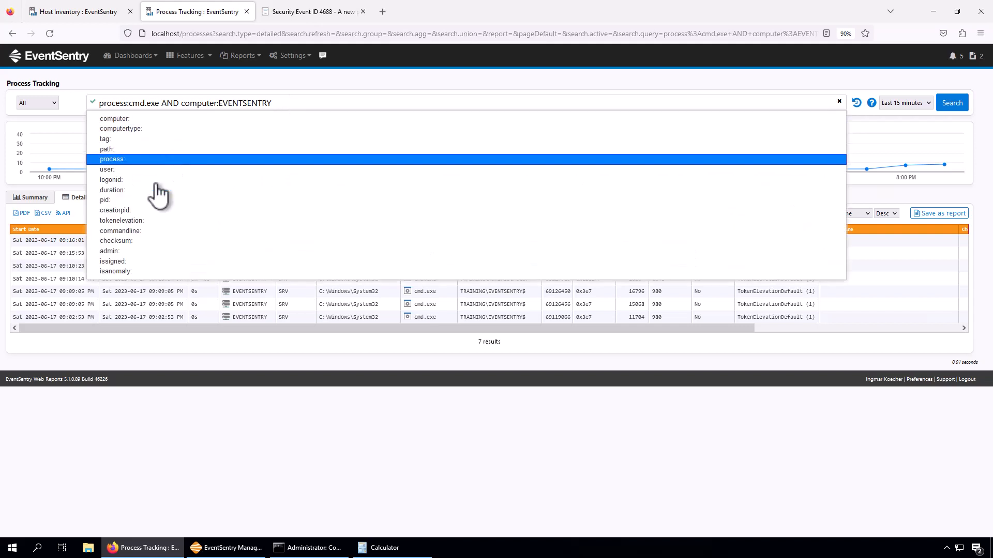
pyautogui.click(141, 211)
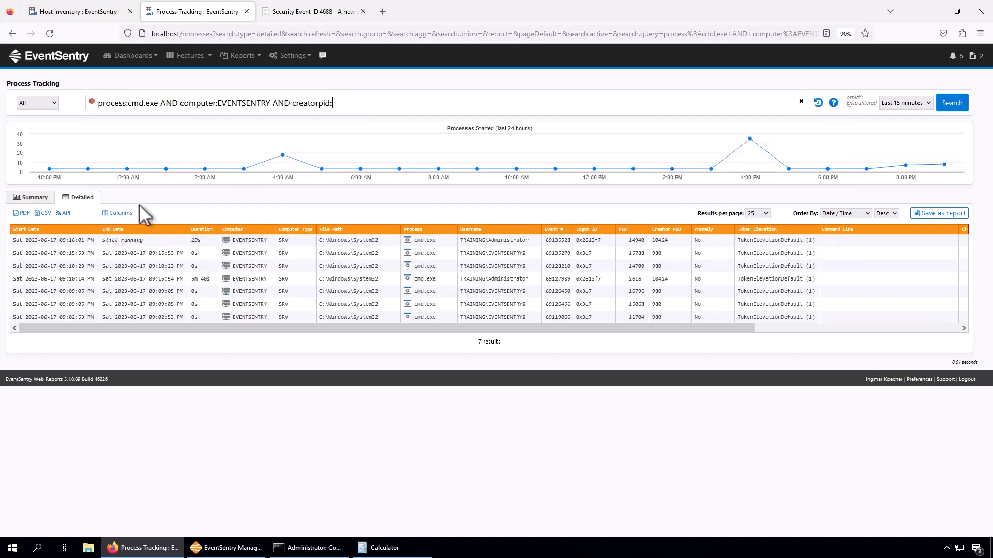
pyautogui.write('14940')
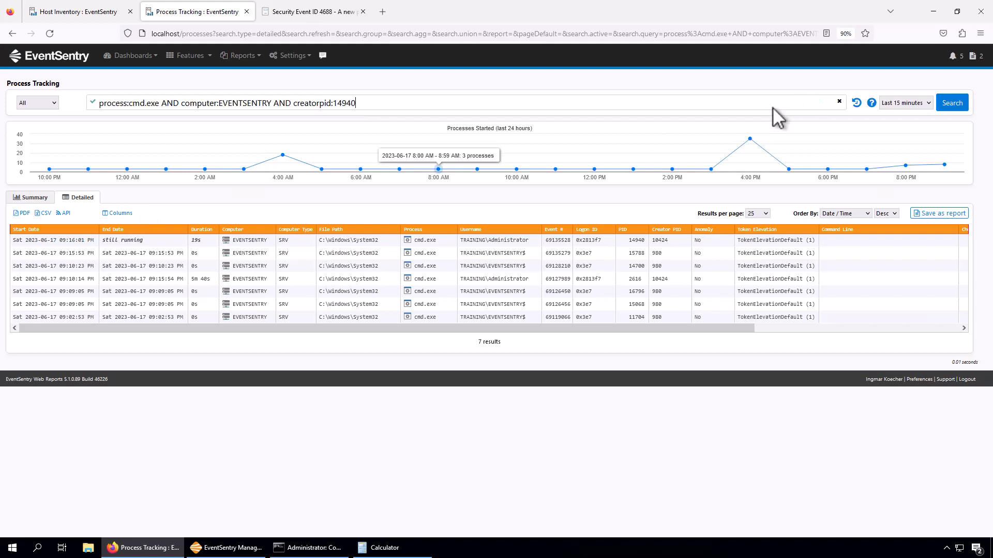
pyautogui.click(949, 103)
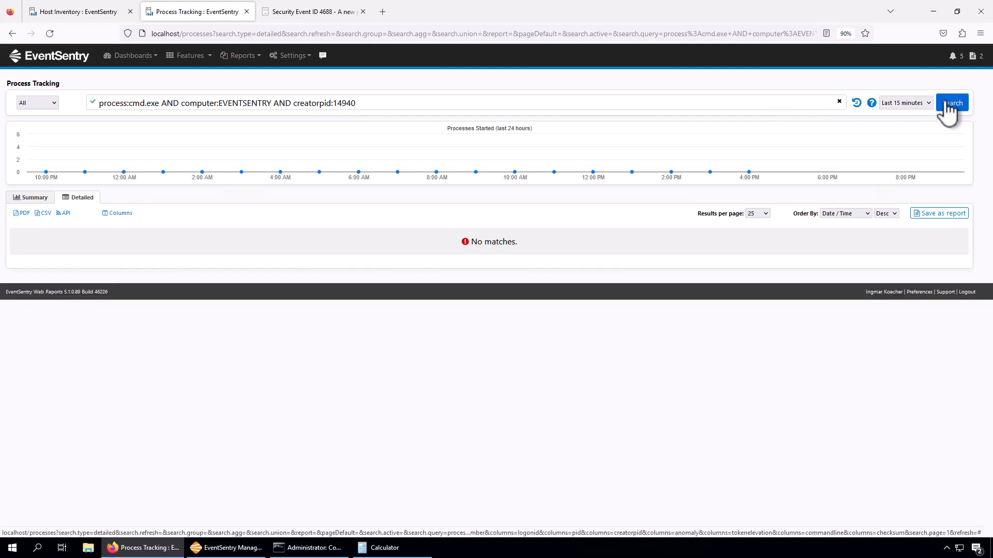
# Remove the process:cmd.exe condition from the query and search for computer:EVENTSENTRY AND creatorpid:14940
pyautogui.moveTo(159, 103); pyautogui.dragTo(34, 104)
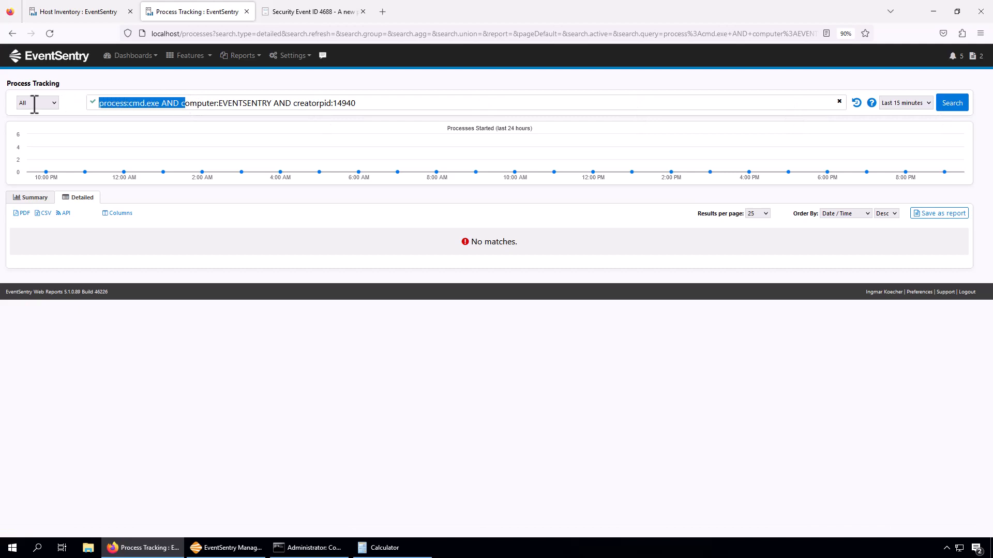
pyautogui.press('BackSpace')
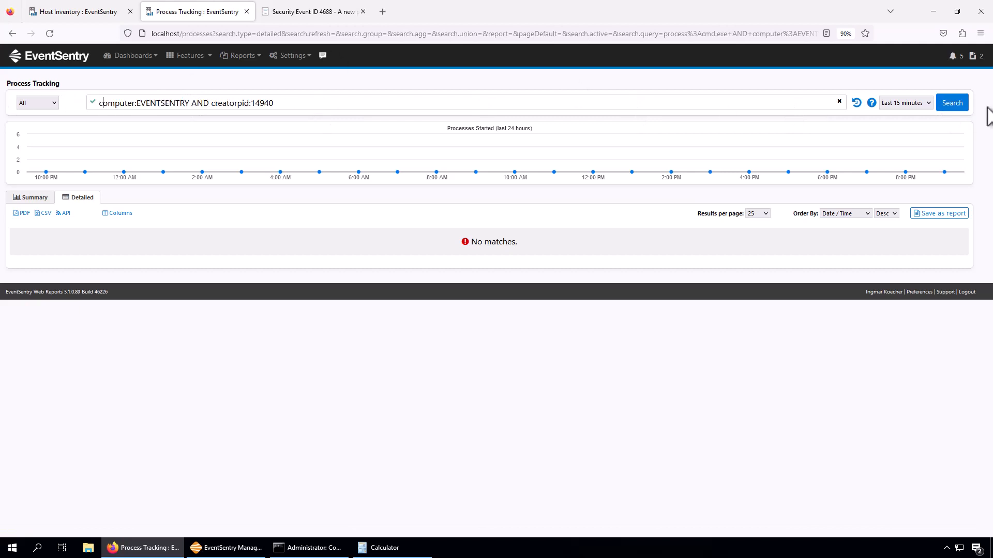
pyautogui.click(962, 105)
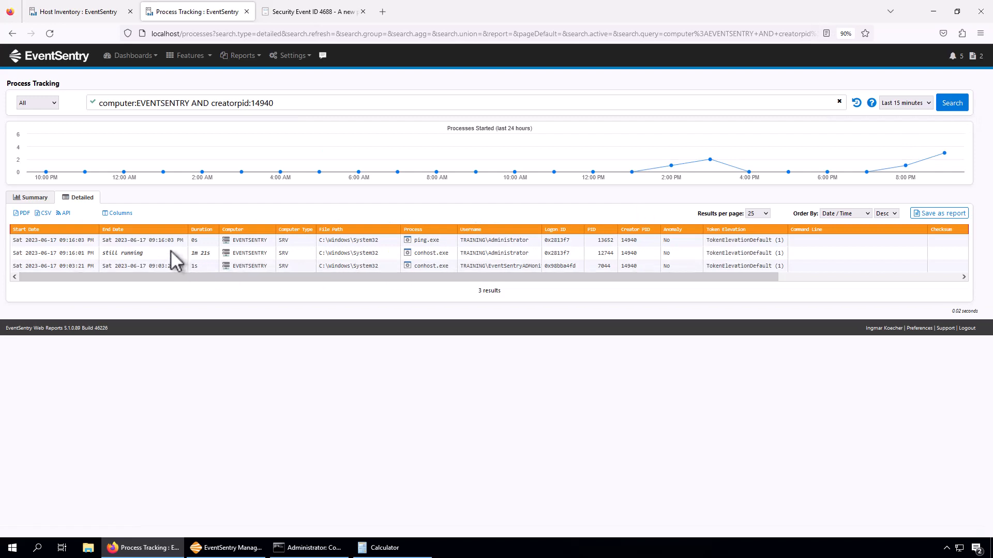
# Close the command prompt used for the ping test and start a fresh one without running any command
pyautogui.click(453, 240)
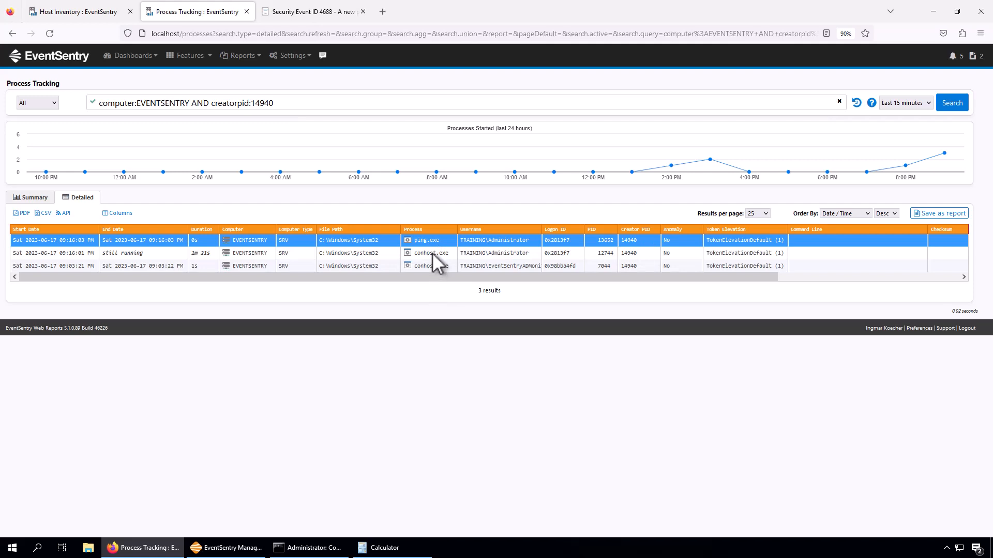
pyautogui.click(435, 240)
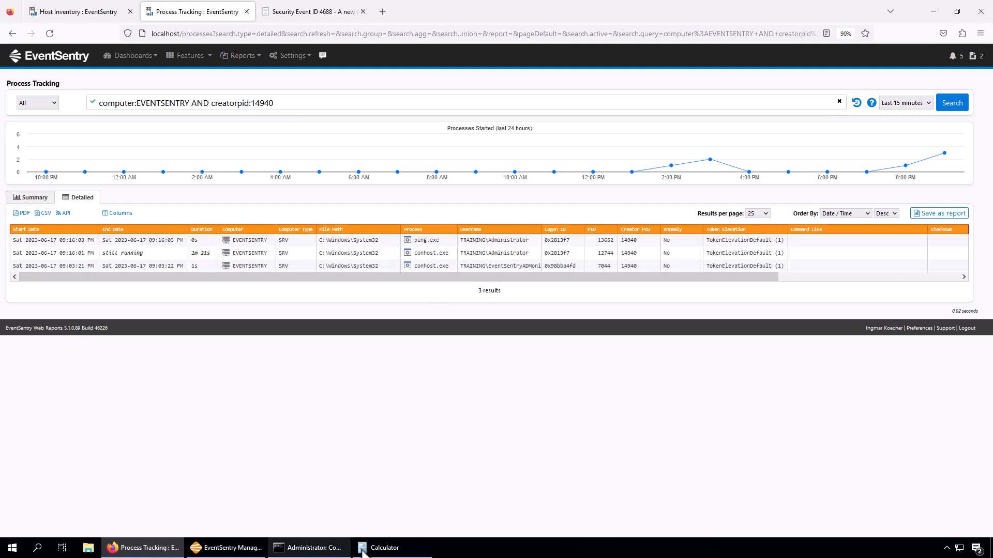
pyautogui.click(310, 548)
pyautogui.click(555, 57)
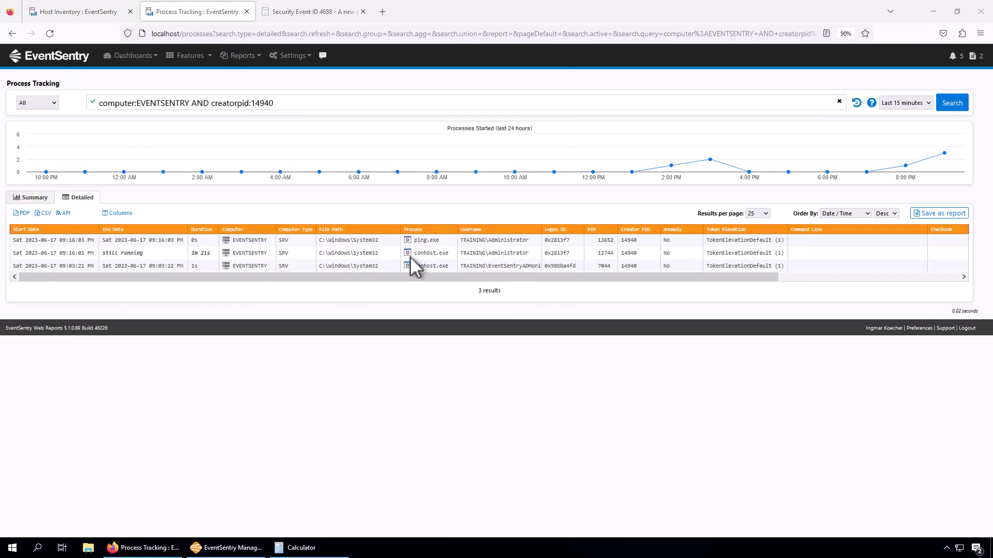
pyautogui.click(11, 551)
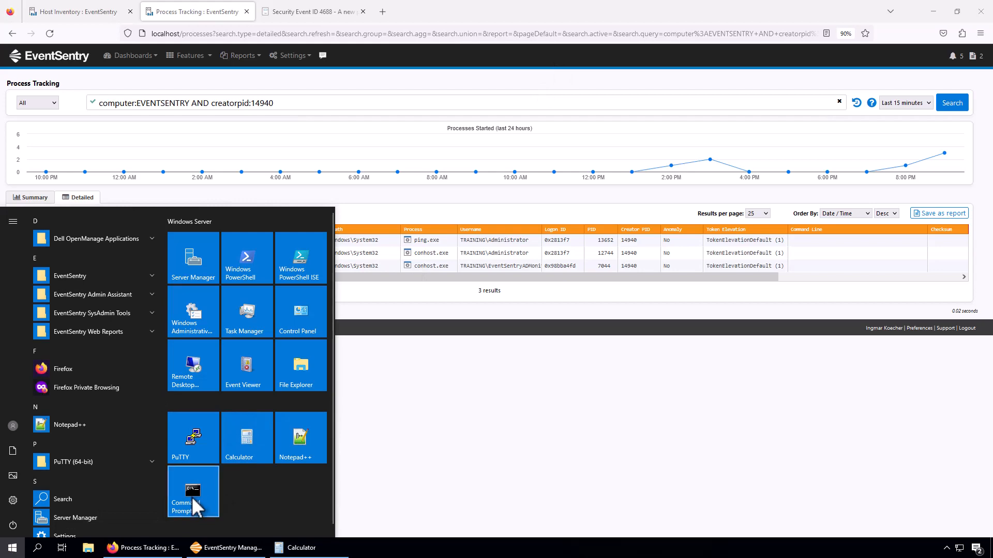
pyautogui.click(192, 497)
# Refresh EventSentry's Application event log, view the newest event 10650, and close its details
pyautogui.click(239, 551)
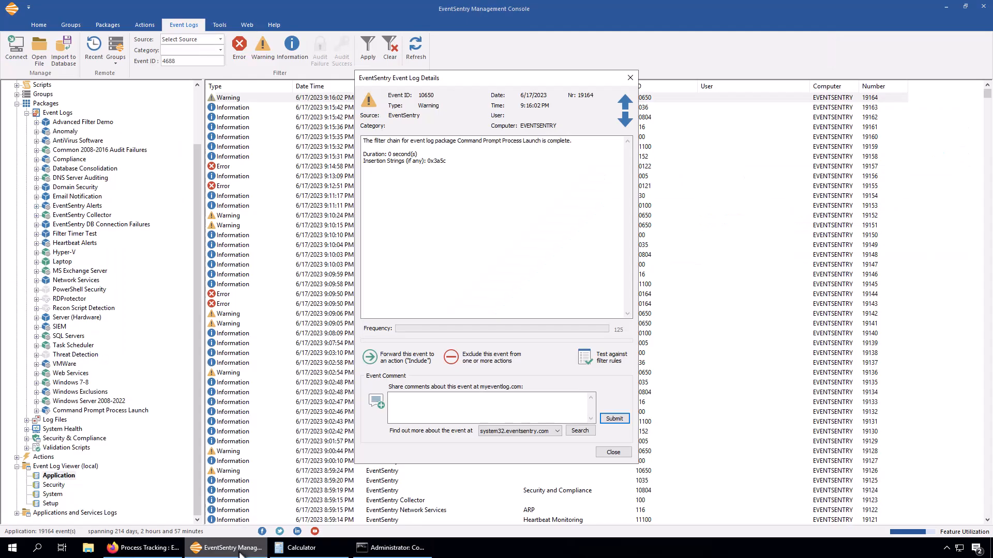
pyautogui.click(605, 451)
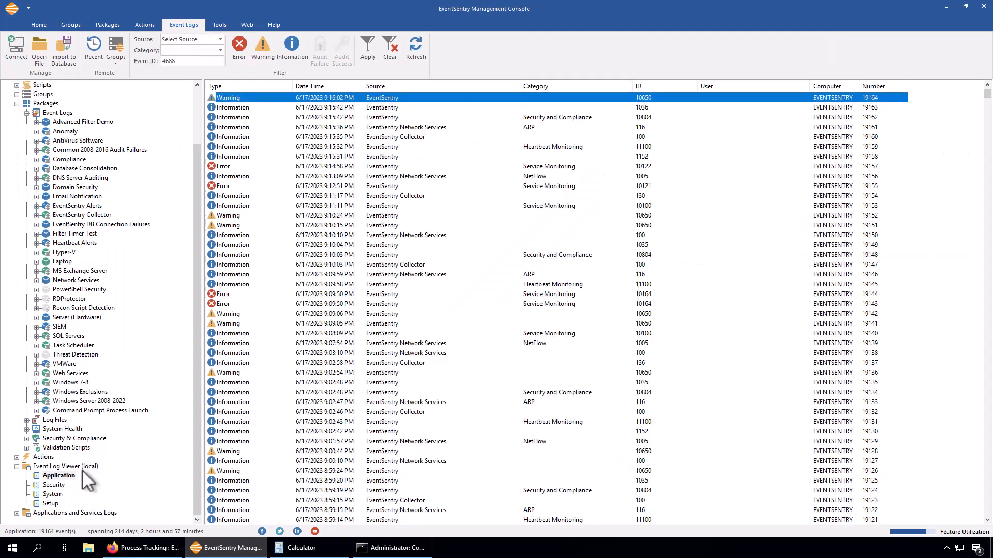
pyautogui.click(69, 474)
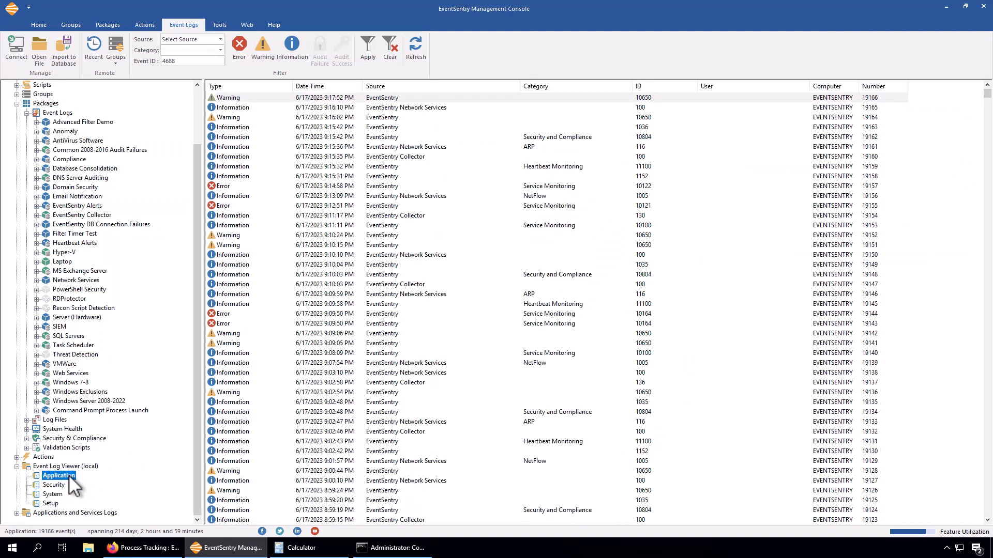
pyautogui.doubleClick(344, 102)
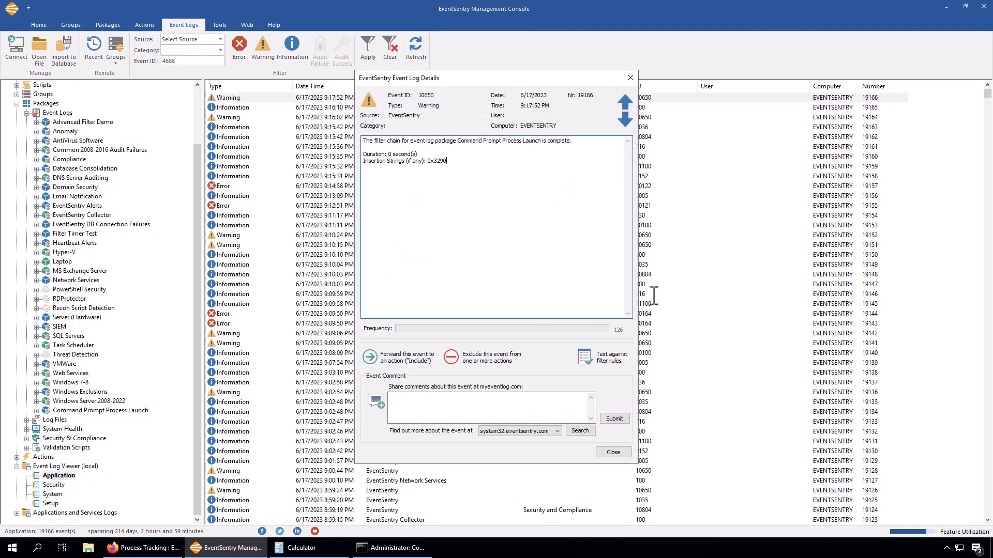
pyautogui.click(630, 78)
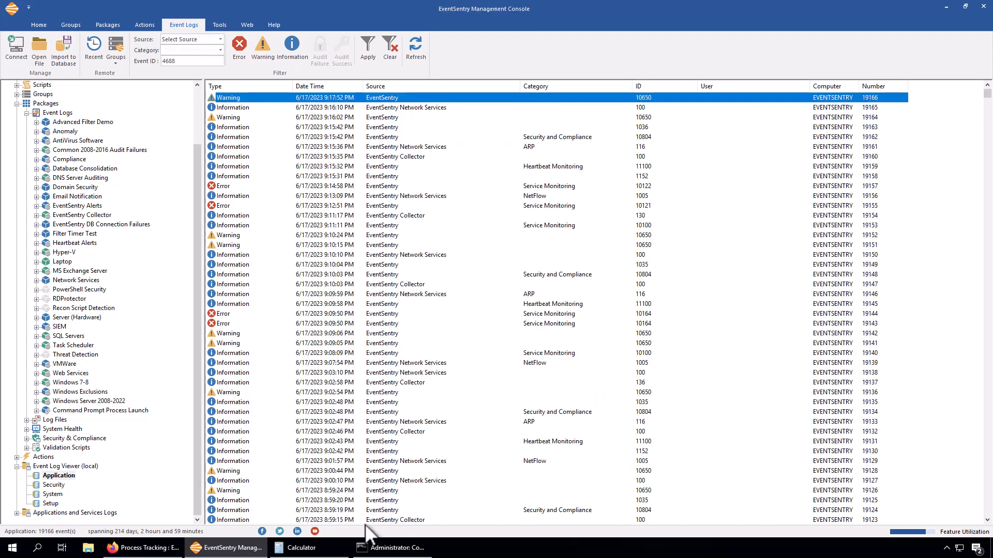
# Expand the Command Prompt Process Launch package and review the content filters of Command Prompt Start
pyautogui.click(370, 550)
pyautogui.click(370, 549)
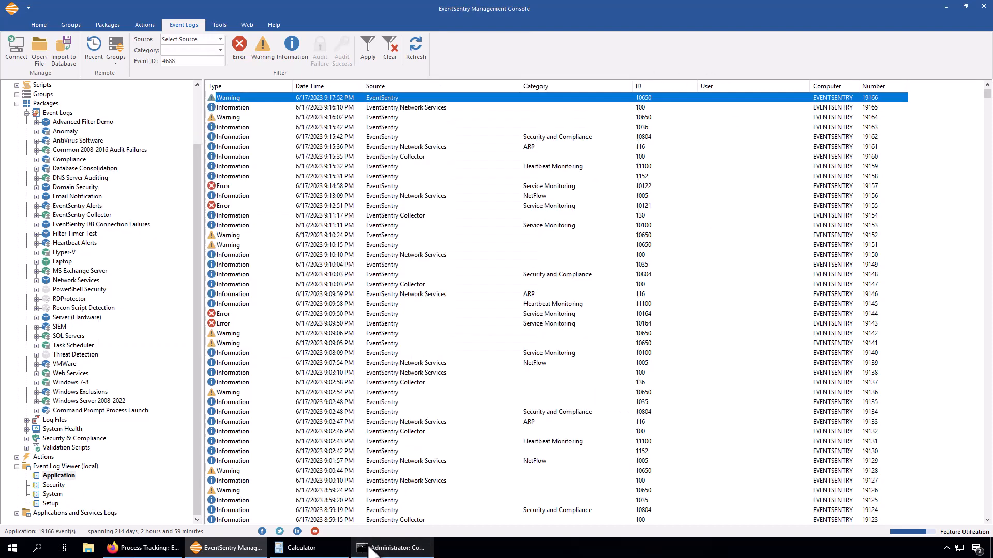
pyautogui.click(46, 411)
pyautogui.click(85, 429)
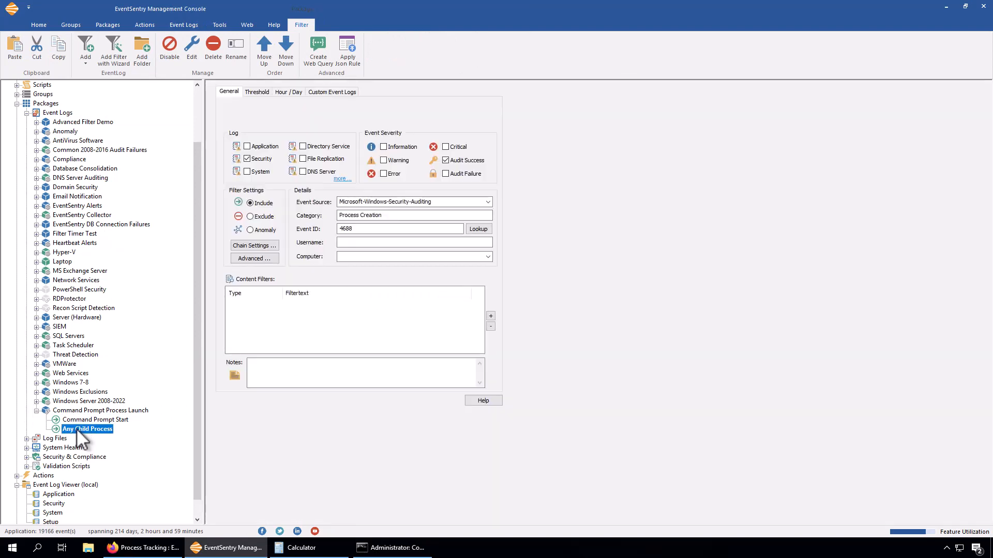
pyautogui.click(490, 315)
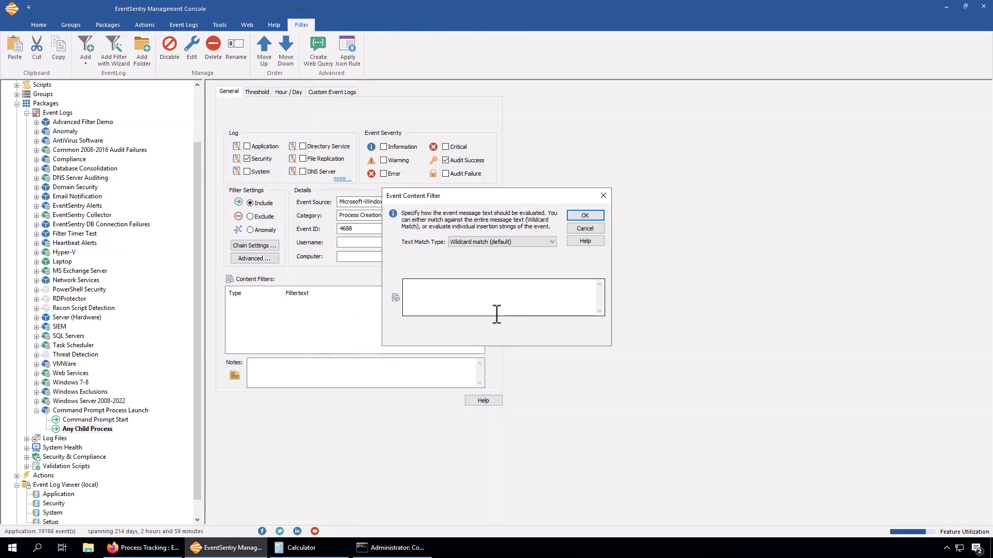
pyautogui.click(585, 228)
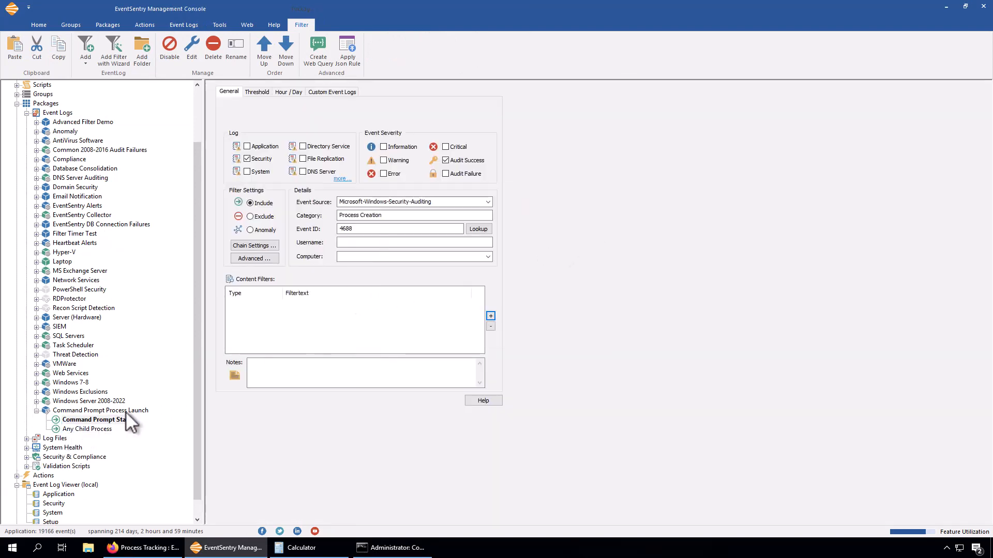
pyautogui.click(103, 420)
pyautogui.moveTo(282, 293); pyautogui.dragTo(296, 293)
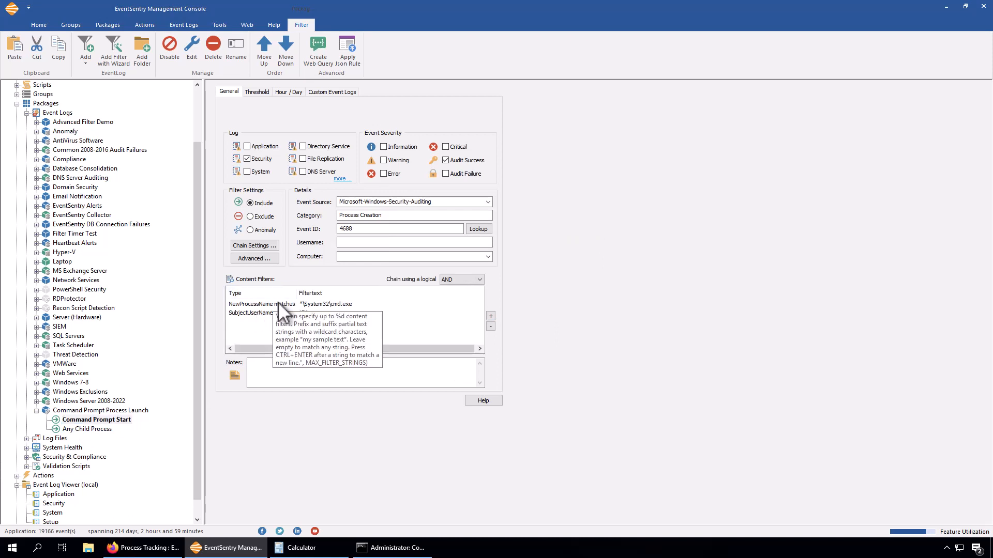
# Begin a content filter for Any Child Process using Insertion string match on 6 (NewProcessName)
pyautogui.click(86, 430)
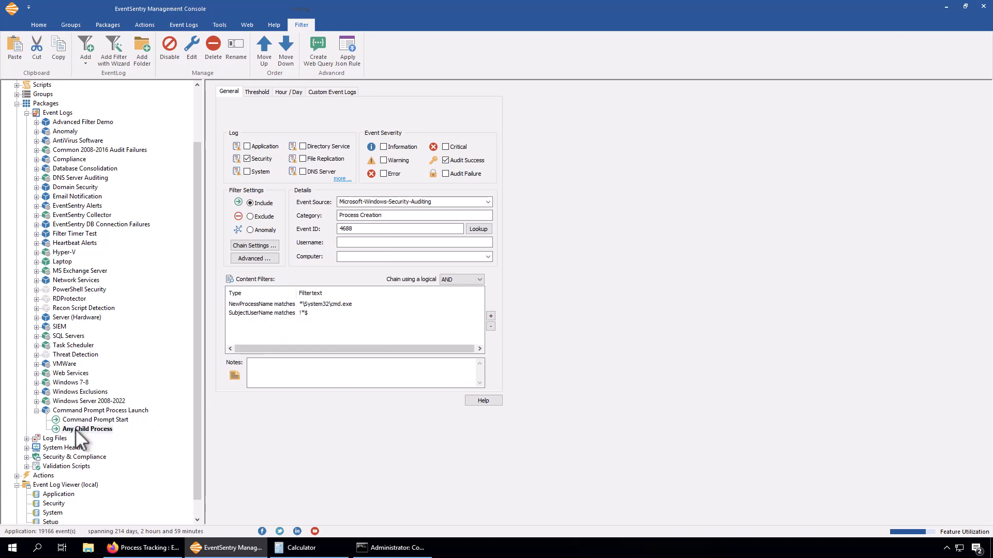
pyautogui.click(491, 316)
pyautogui.click(476, 239)
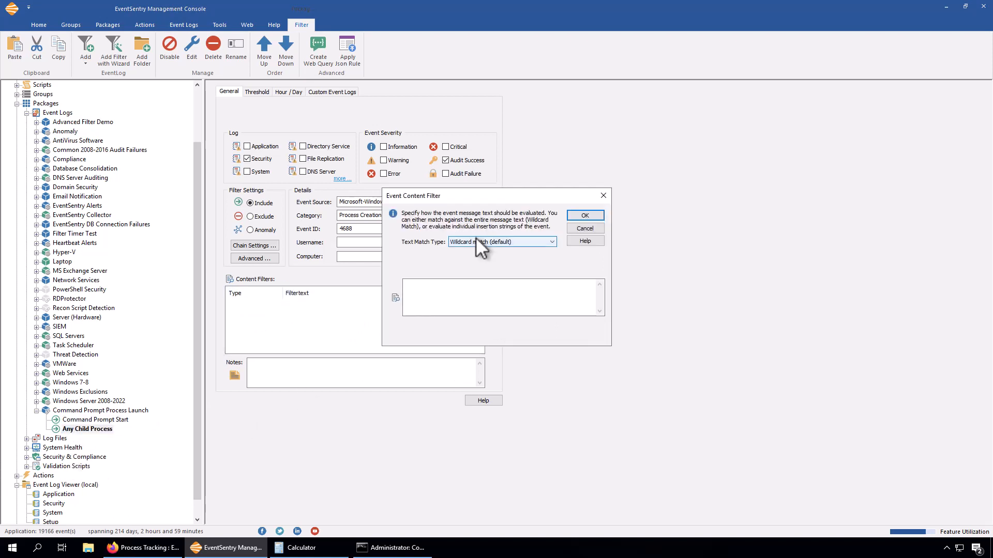
pyautogui.click(462, 256)
pyautogui.click(465, 255)
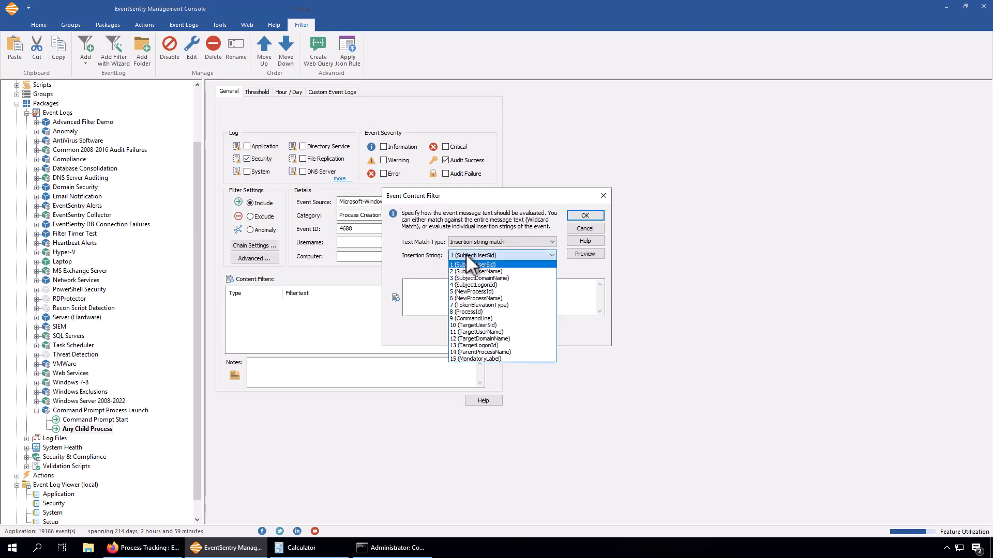
pyautogui.click(488, 299)
# Set the content filter's match text to !*\conhost.exe and add it to Any Child Process
pyautogui.click(485, 295)
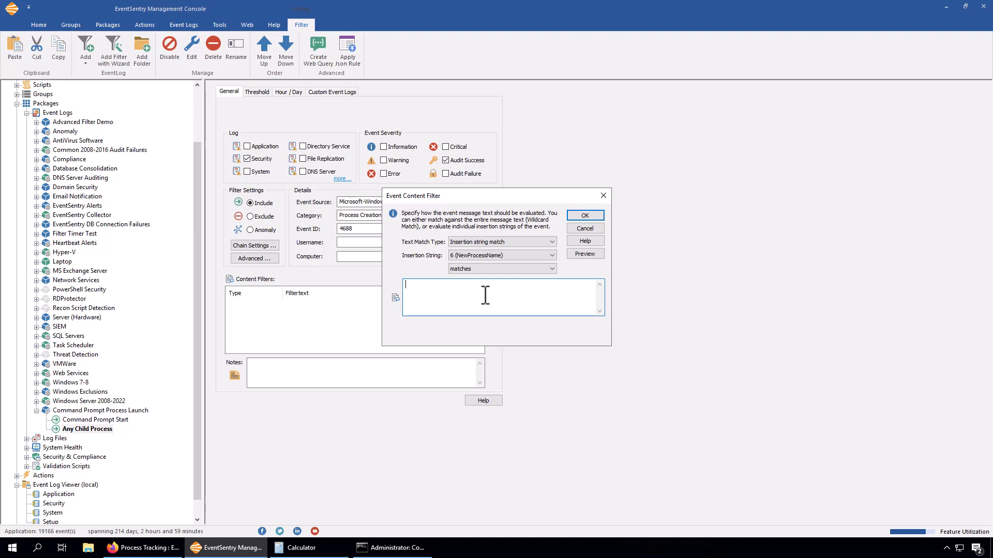
pyautogui.write('conhost.exe')
pyautogui.write('\\')
pyautogui.write('*')
pyautogui.write('!')
pyautogui.click(454, 285)
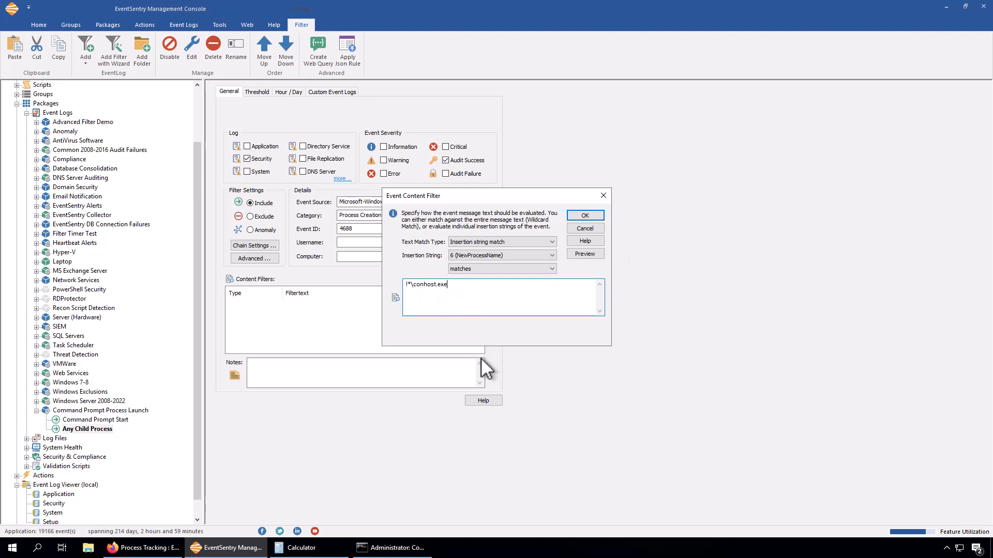
pyautogui.click(585, 217)
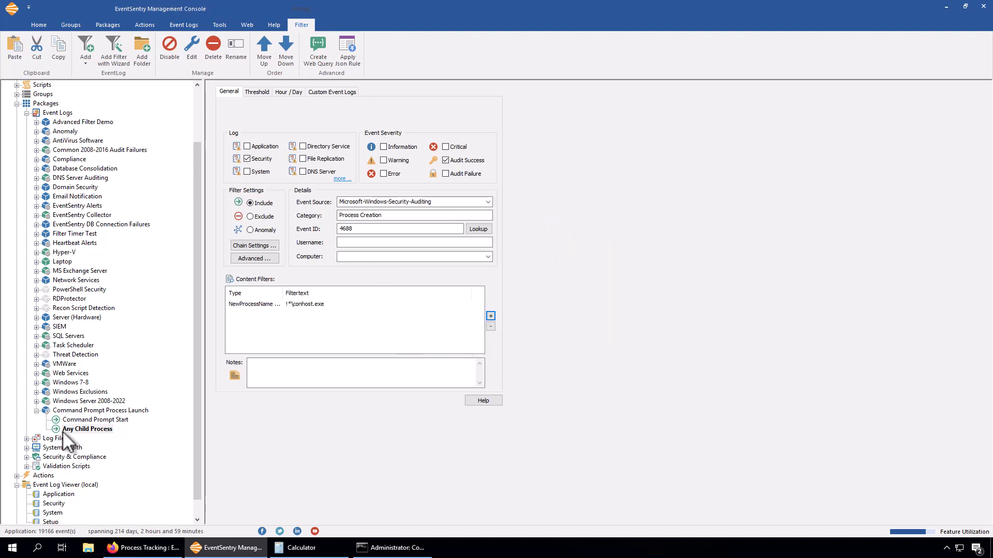
# Save and deploy the updated EventSentry configuration
pyautogui.click(168, 554)
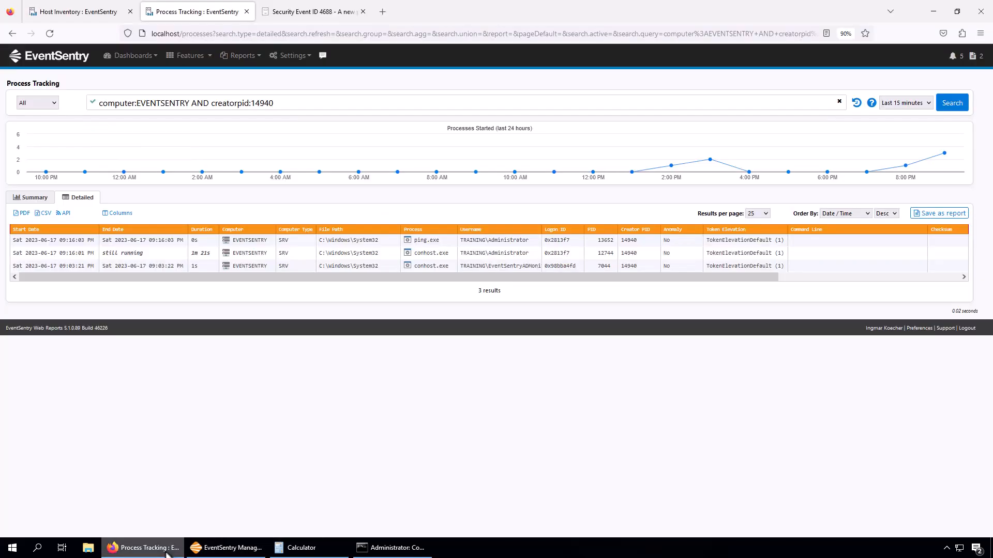
pyautogui.click(225, 548)
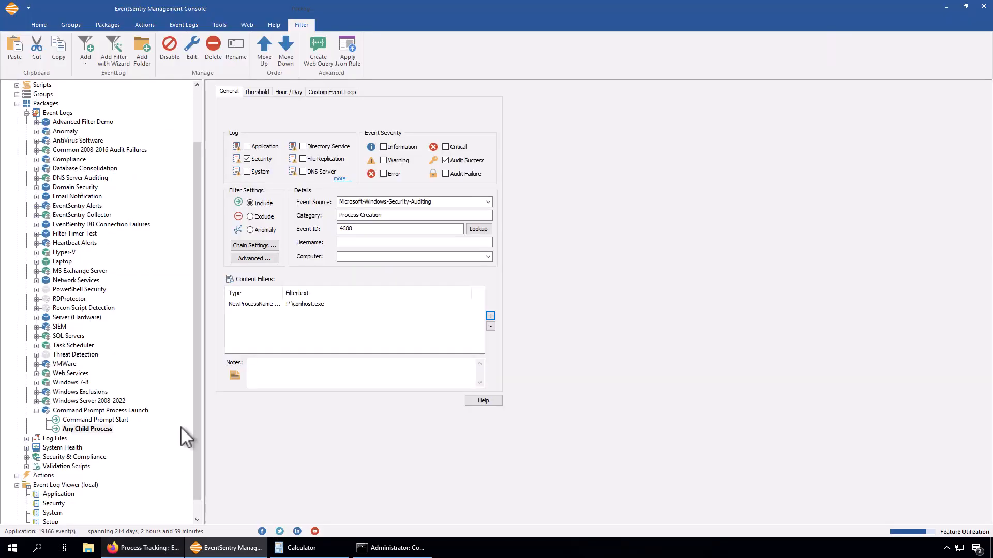
pyautogui.click(200, 133)
pyautogui.click(42, 81)
pyautogui.click(14, 62)
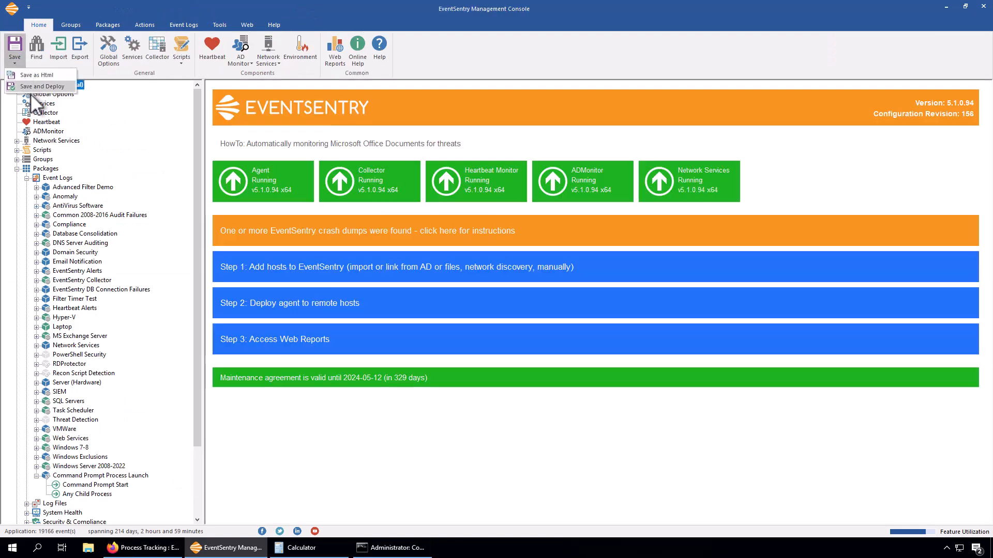
pyautogui.click(30, 85)
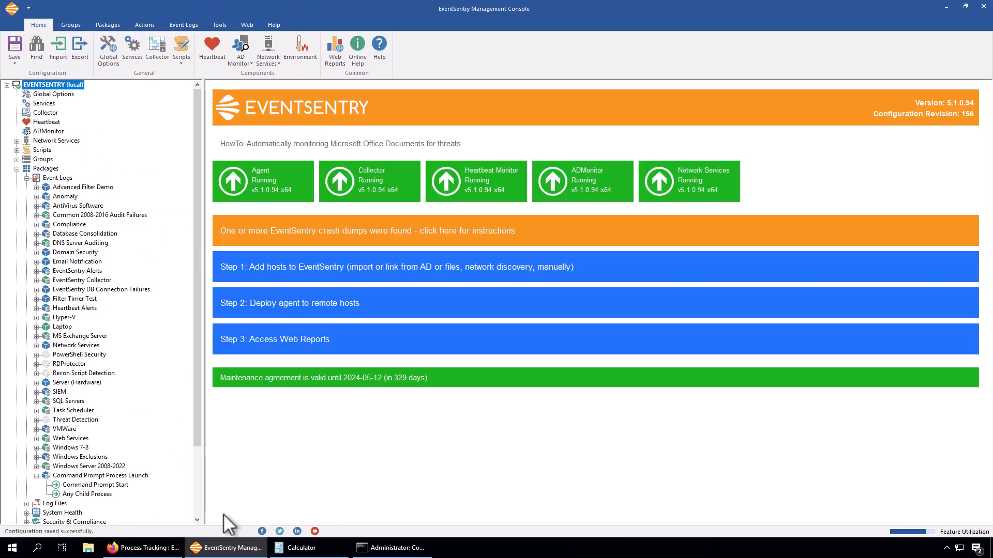
# Close the open command prompt, refresh the Application event log, and select its newest entry
pyautogui.scroll(-3, 197, 511)
pyautogui.click(57, 476)
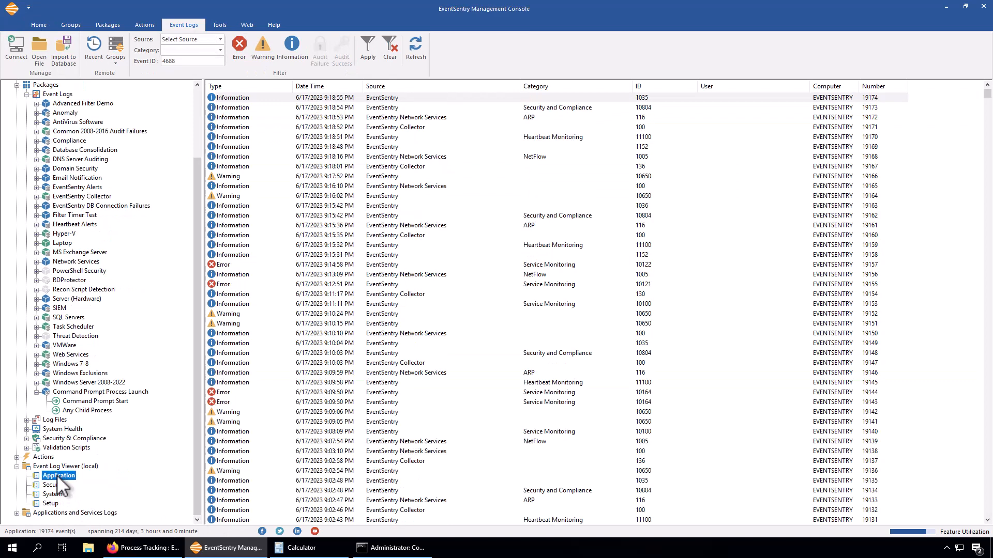
pyautogui.rightClick(393, 547)
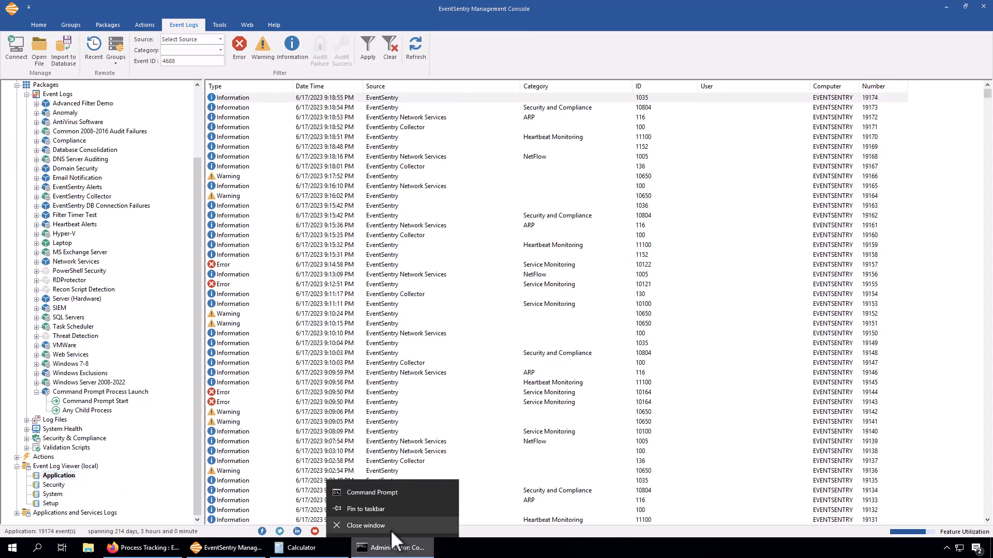
pyautogui.click(390, 529)
pyautogui.click(59, 475)
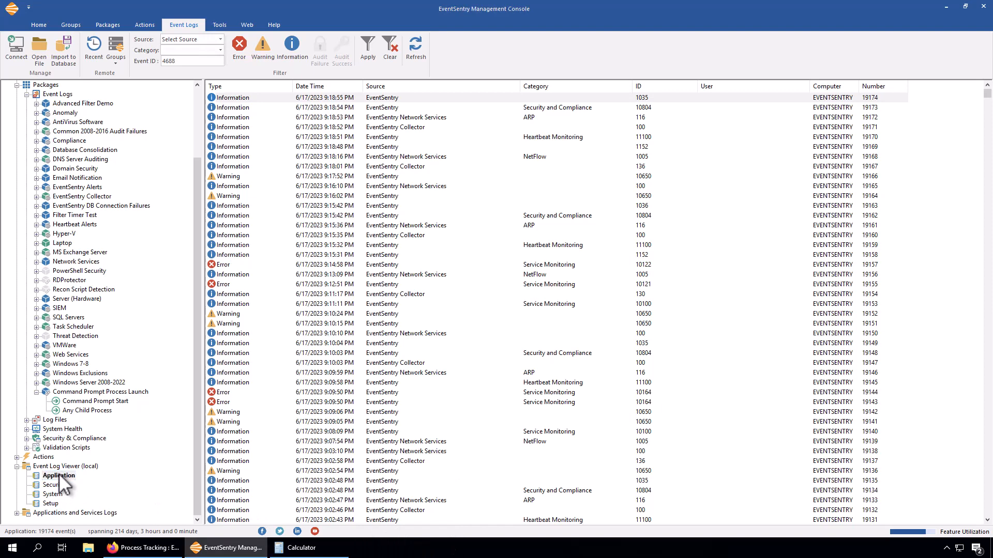
pyautogui.click(651, 98)
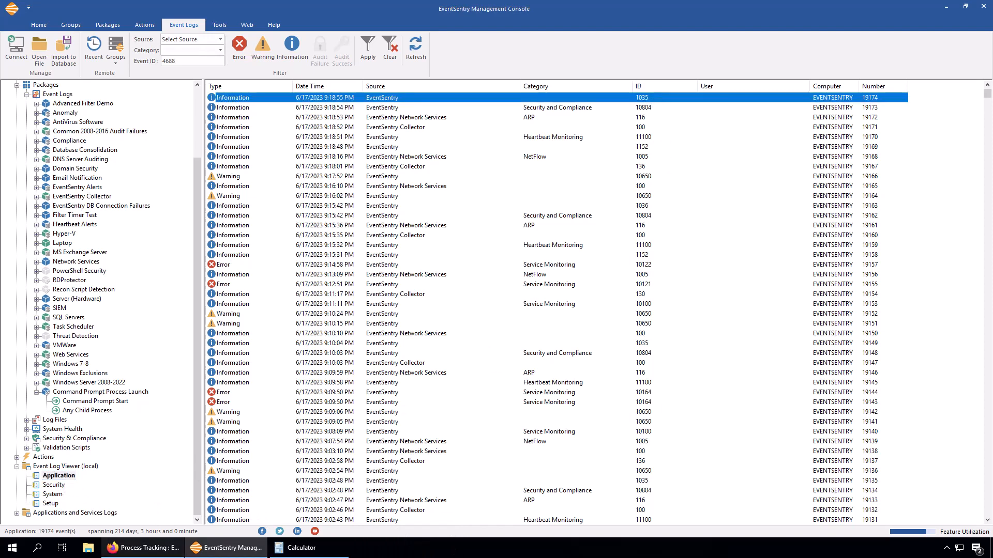
# Start a new command prompt and refresh the Application event log to check whether event 10650 is triggered
pyautogui.click(15, 550)
pyautogui.click(200, 489)
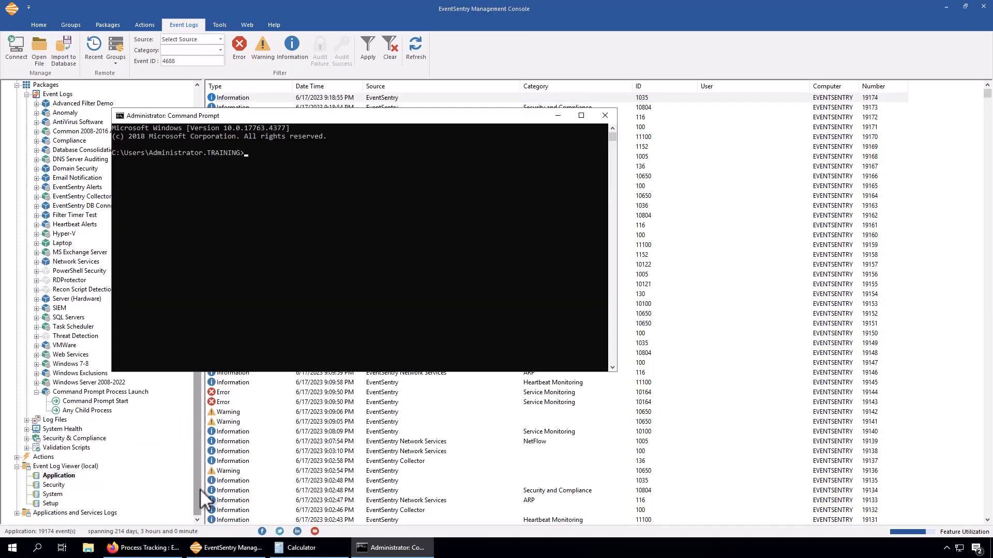
pyautogui.click(500, 21)
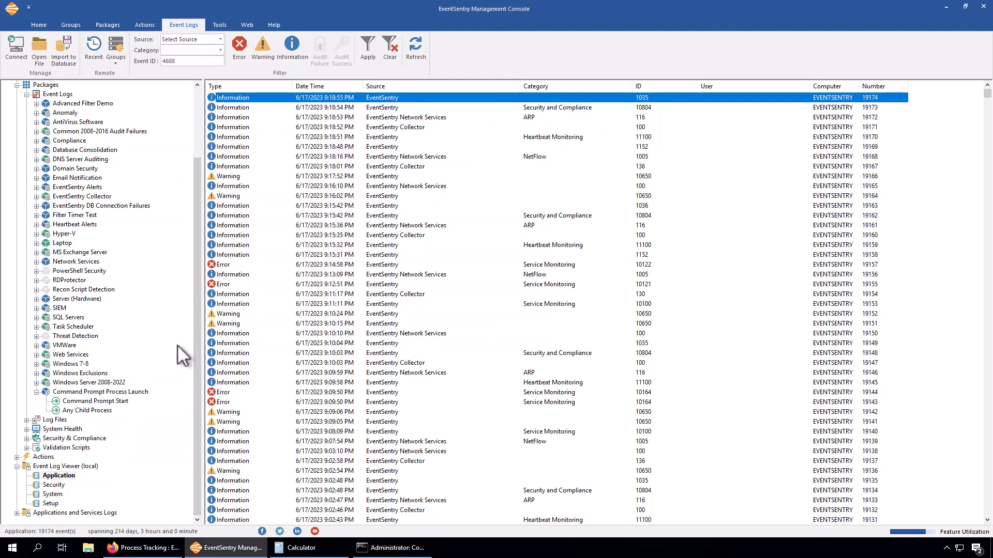
pyautogui.click(59, 476)
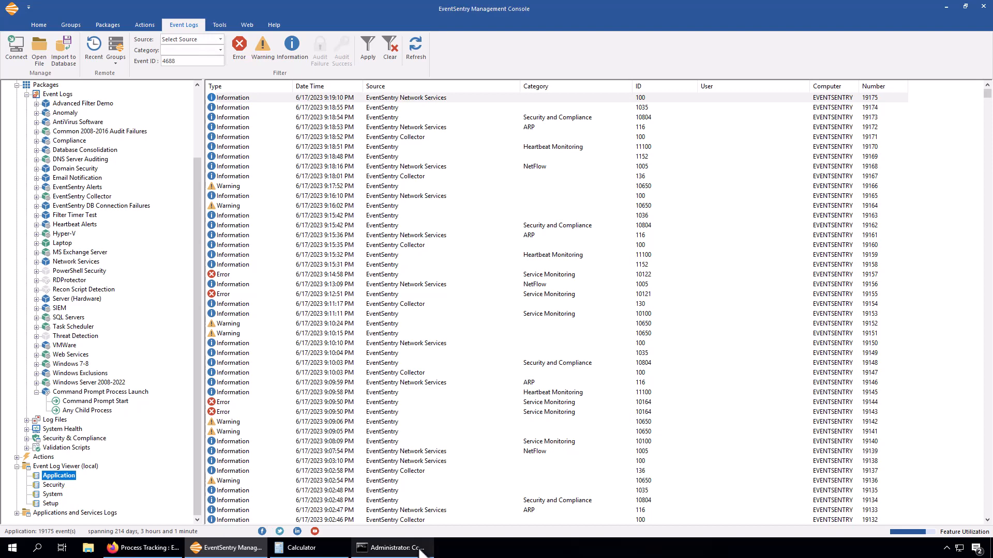
# Run ping in the command prompt, then reload the Application event log to check for event 10650
pyautogui.click(373, 550)
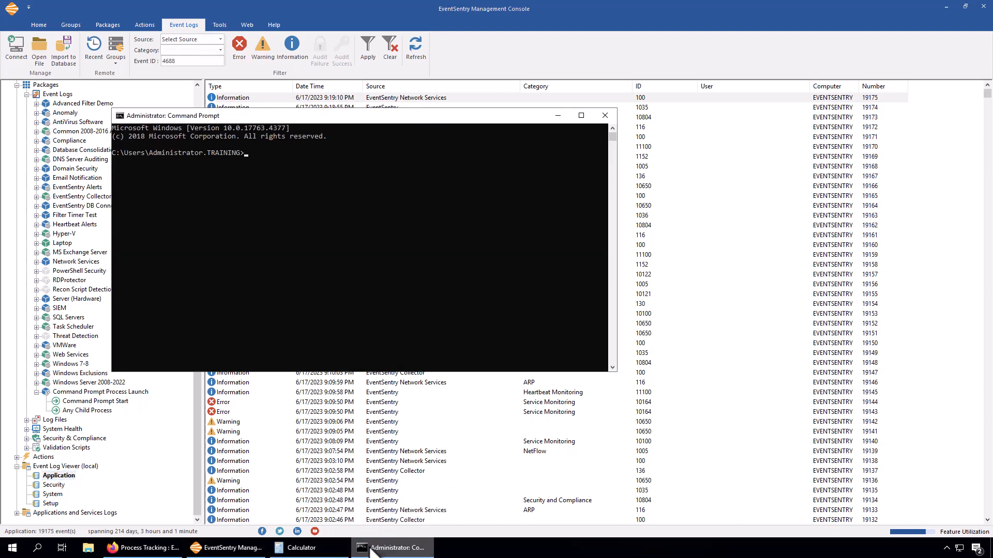
pyautogui.write('ping')
pyautogui.press('Return')
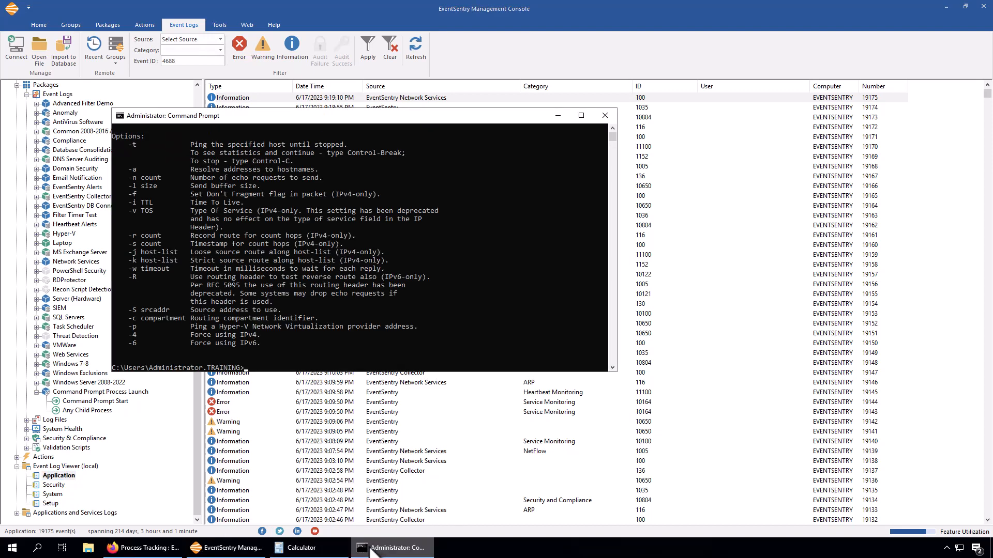
pyautogui.click(431, 18)
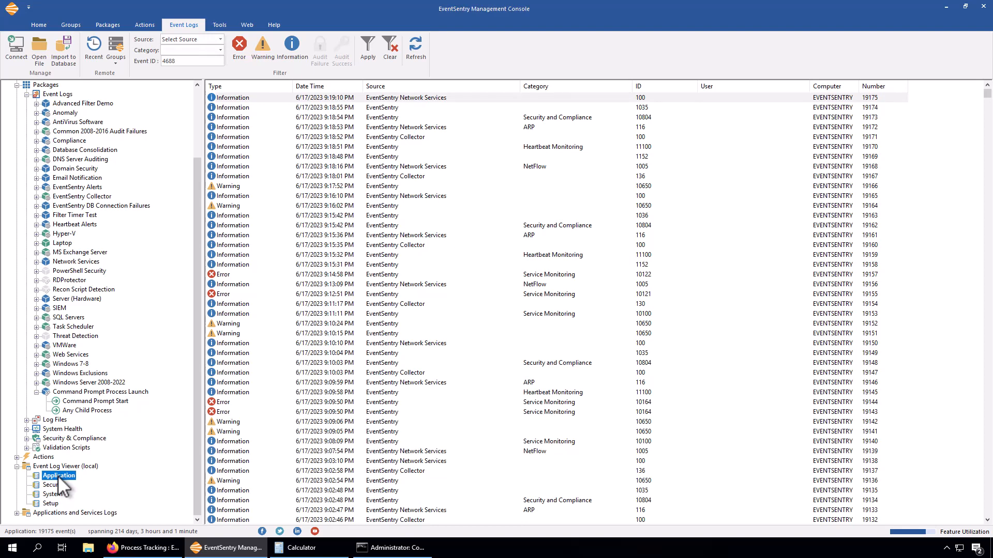
# Close the open command prompt, start a new one, and run ping in it
pyautogui.rightClick(408, 548)
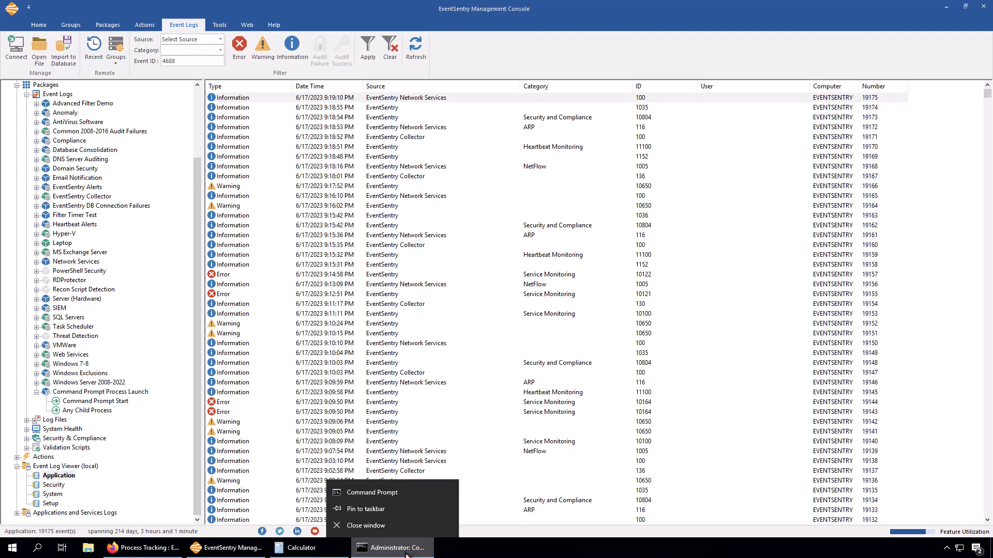
pyautogui.click(407, 533)
pyautogui.click(12, 548)
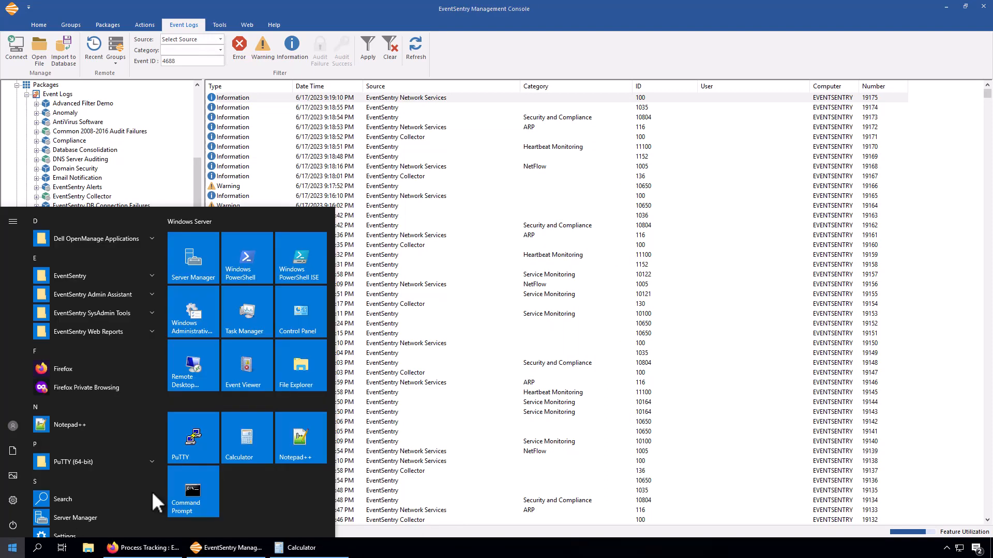
pyautogui.click(195, 498)
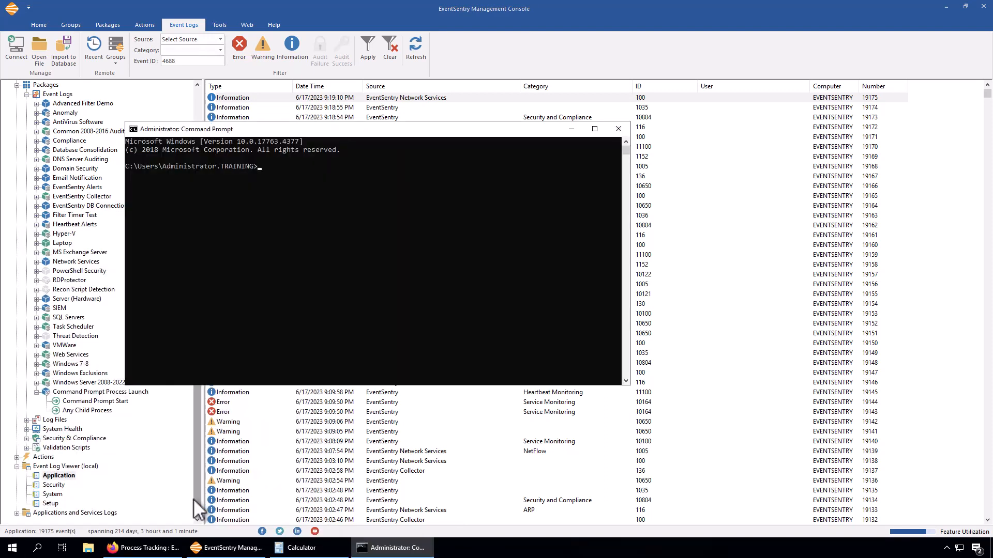
pyautogui.write('ping')
pyautogui.press('Return')
# Reload the Application event log, open the newest 10650 event, and copy the hexadecimal digits of its insertion string
pyautogui.click(392, 13)
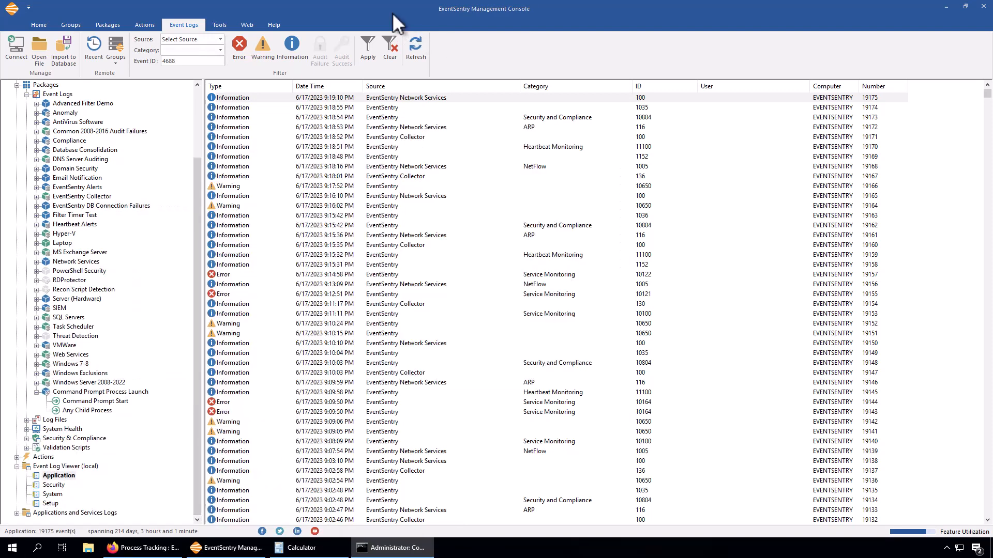
pyautogui.click(64, 474)
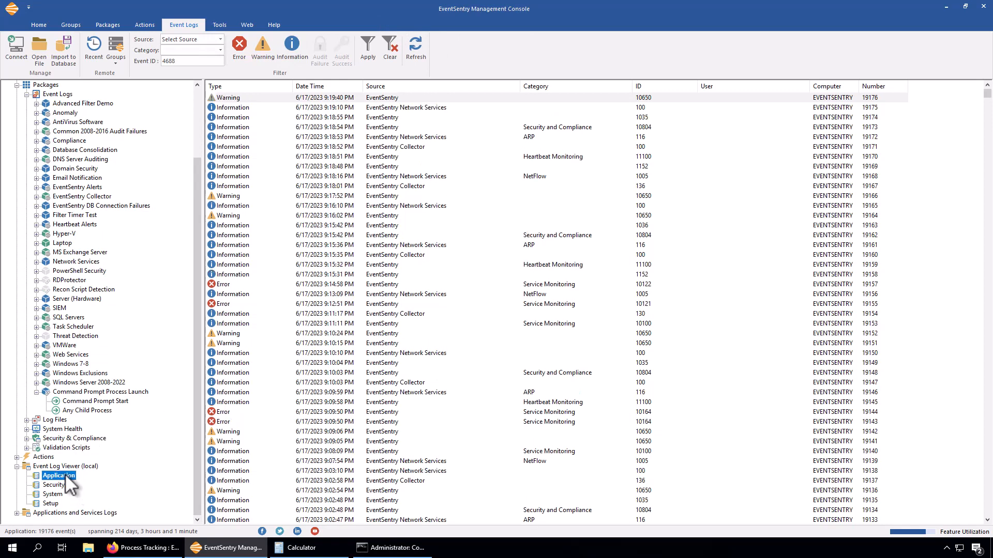
pyautogui.click(437, 97)
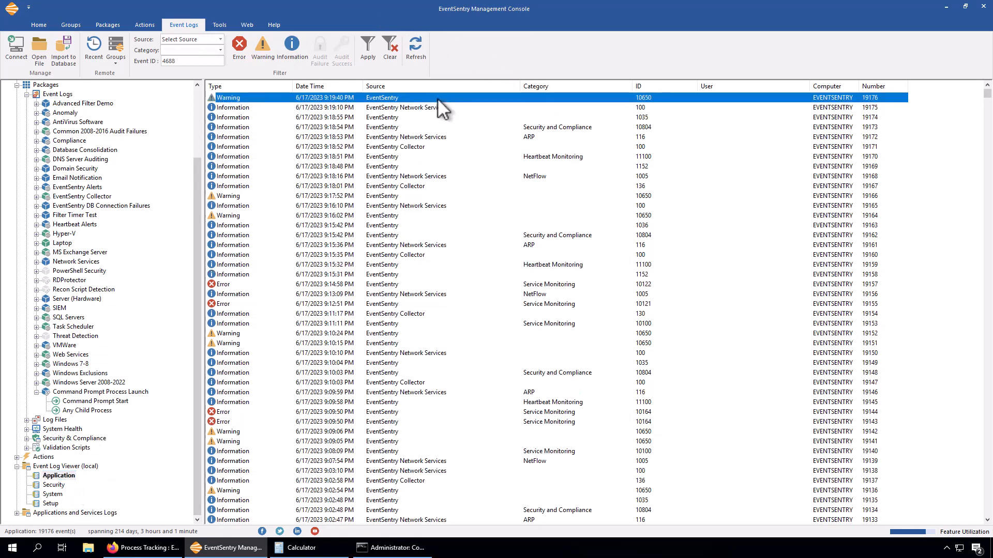
pyautogui.doubleClick(437, 98)
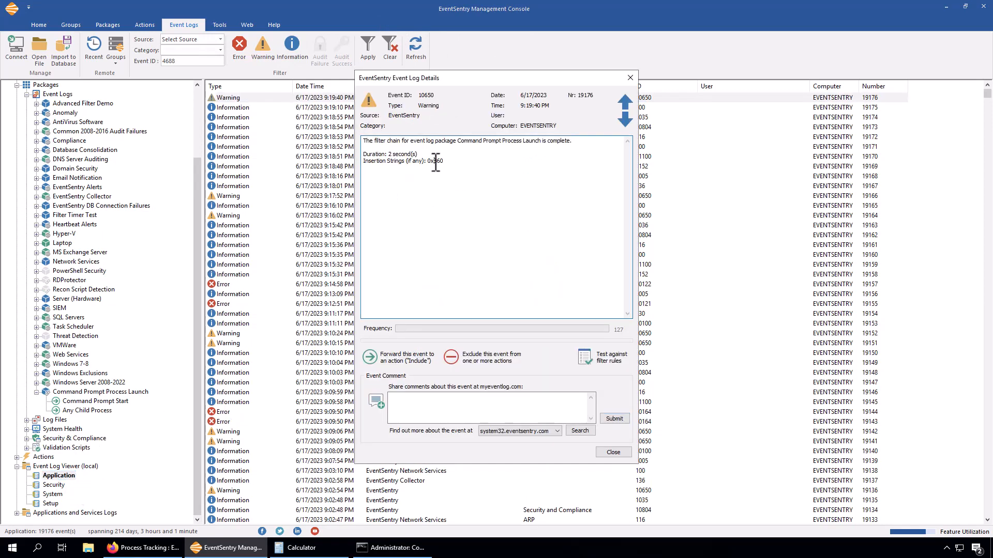
pyautogui.moveTo(434, 162); pyautogui.dragTo(444, 161)
pyautogui.hotkey('ctrl', 'c')
pyautogui.click(630, 76)
# Switch to Calculator, paste the copied hexadecimal process ID, and convert it to decimal
pyautogui.click(299, 547)
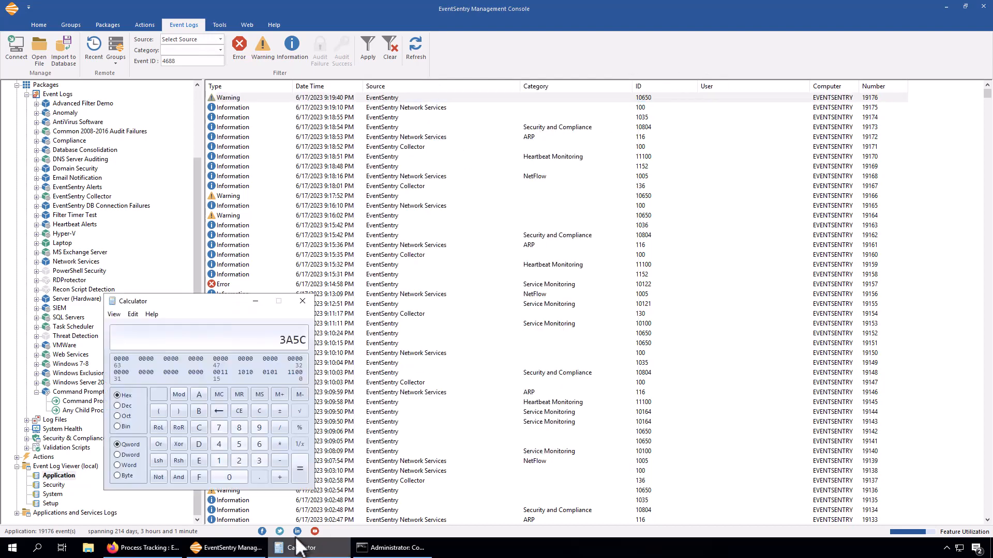
pyautogui.hotkey('ctrl', 'v')
pyautogui.click(127, 406)
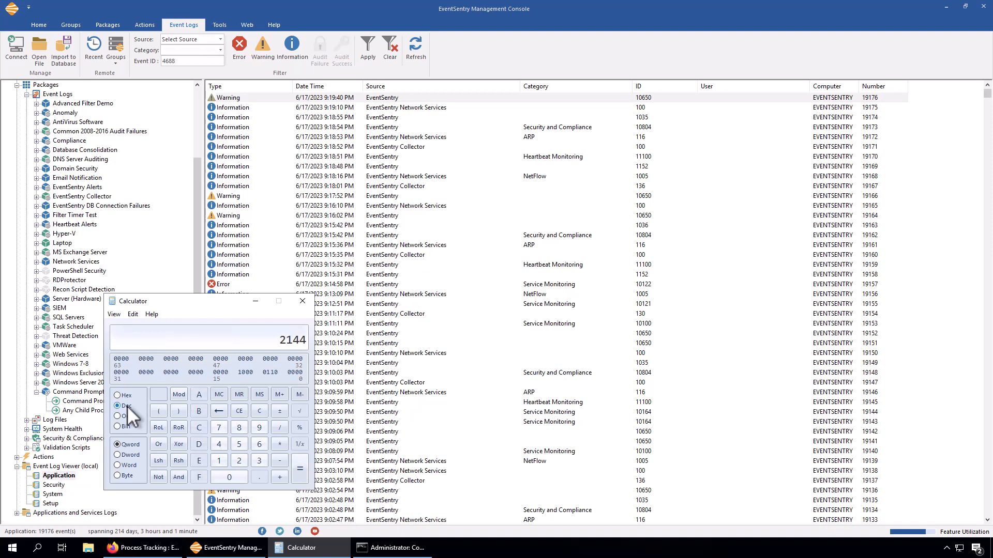
# Switch to Firefox, search Process Tracking for computer:EVENTSENTRY AND creatorpid:2144, and examine the process names in the results
pyautogui.click(143, 548)
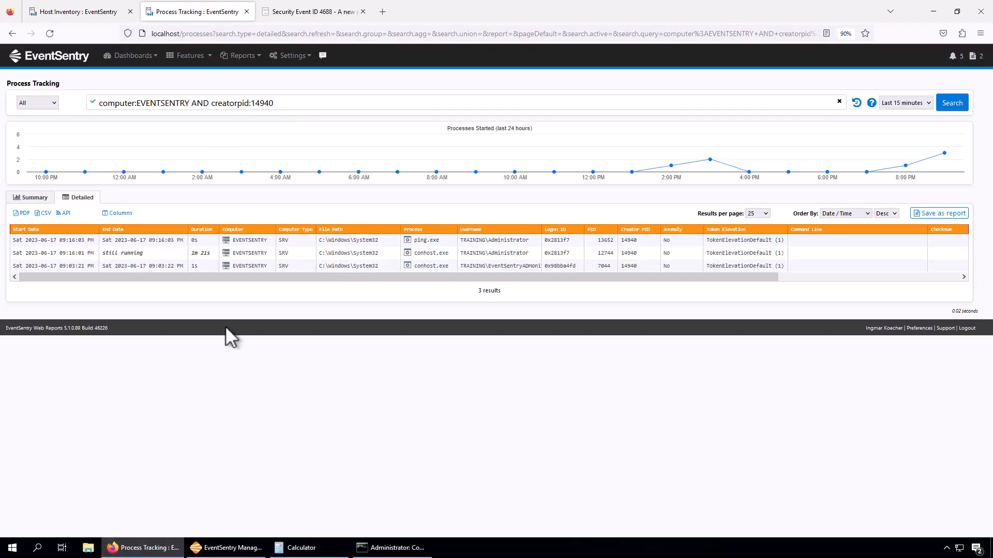
pyautogui.moveTo(251, 103); pyautogui.dragTo(320, 103)
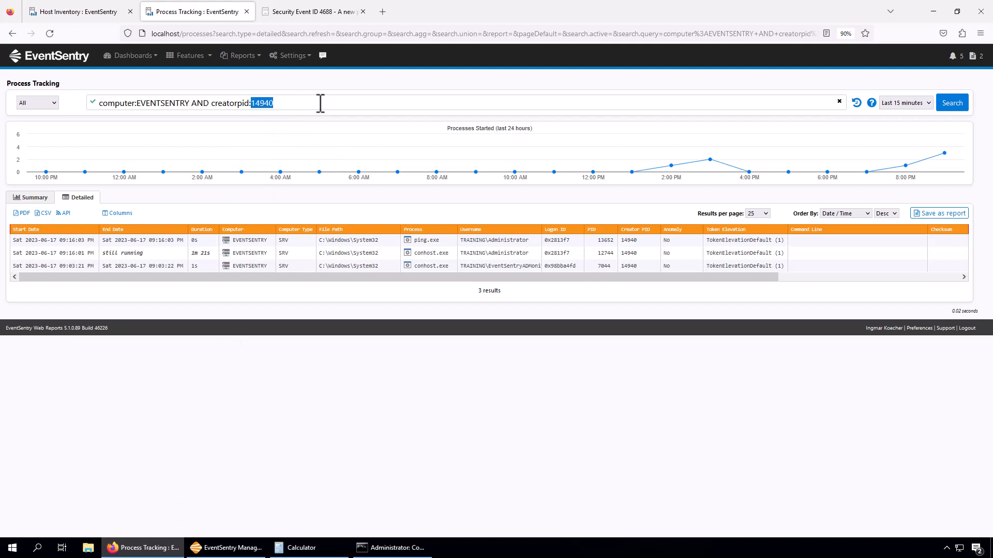
pyautogui.write('2144')
pyautogui.click(958, 106)
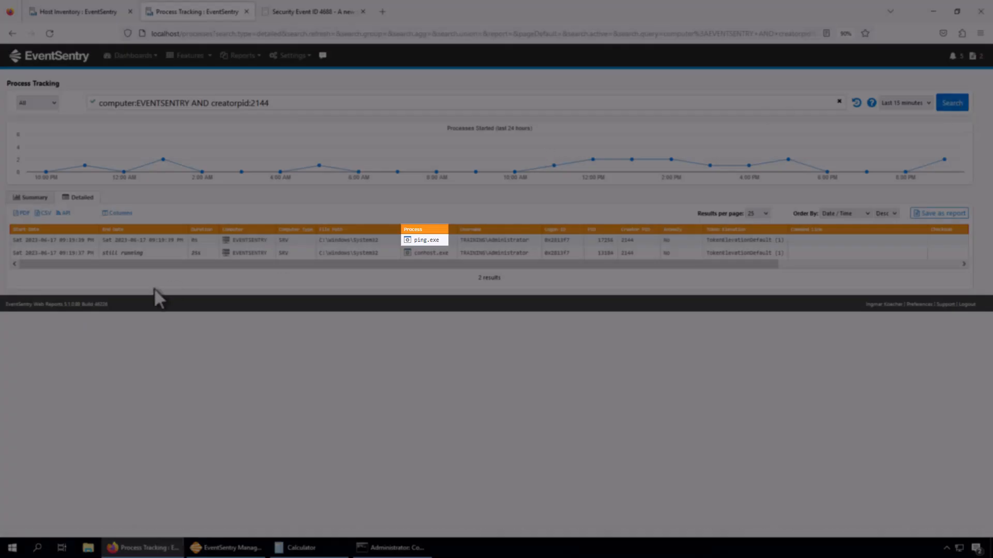
pyautogui.tripleClick(434, 252)
pyautogui.doubleClick(434, 252)
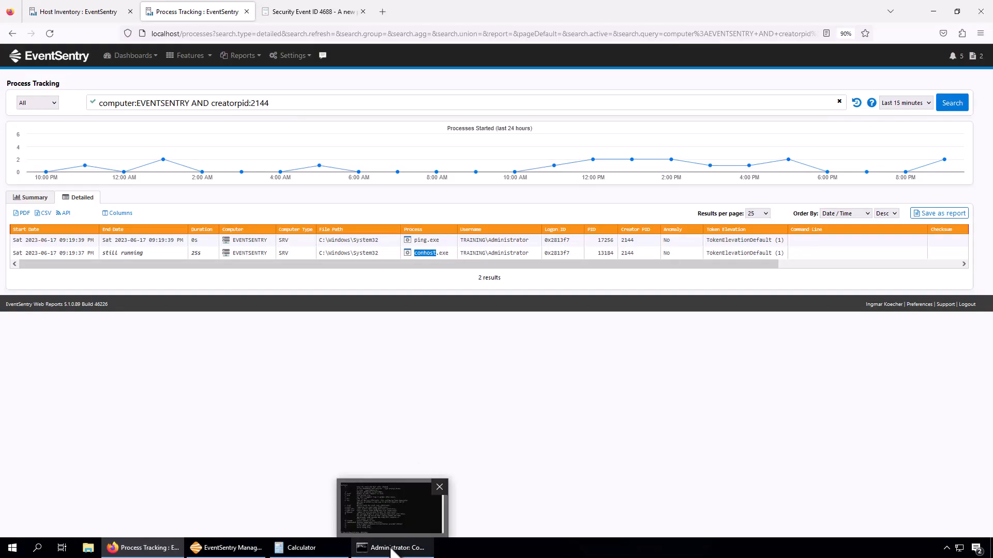
# Bring up the command prompt window, then switch to the EventSentry Management Console and open the Command Prompt Process Launch package
pyautogui.click(393, 547)
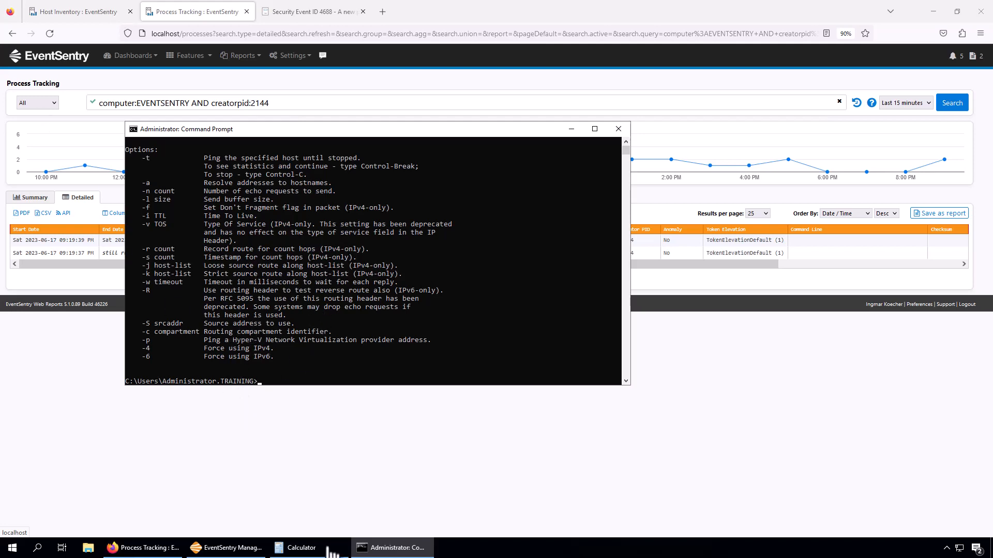
pyautogui.click(228, 548)
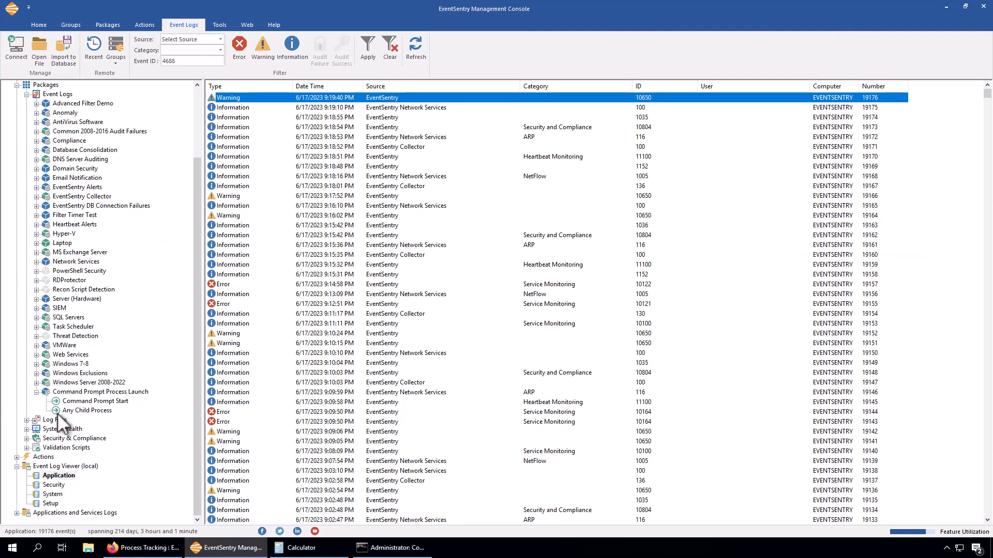
pyautogui.click(95, 392)
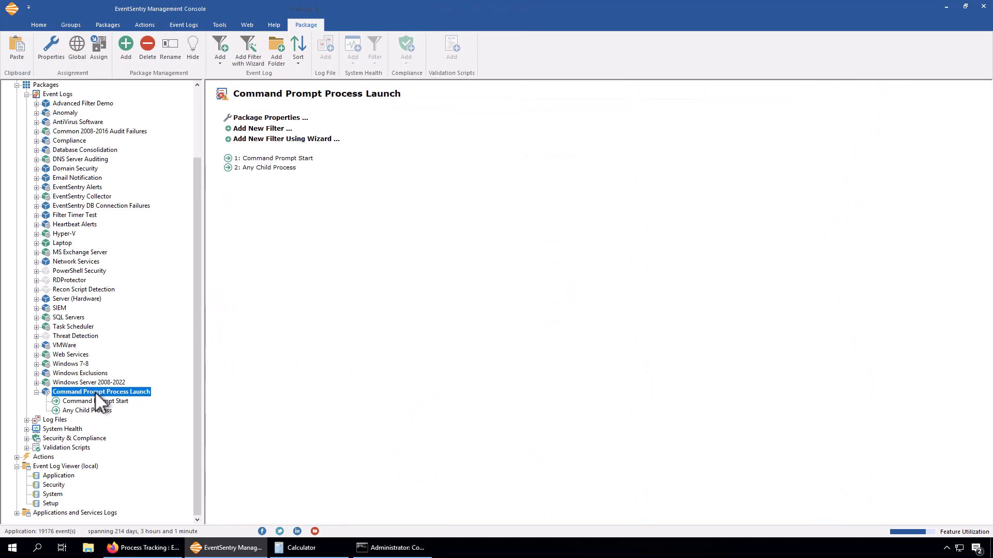